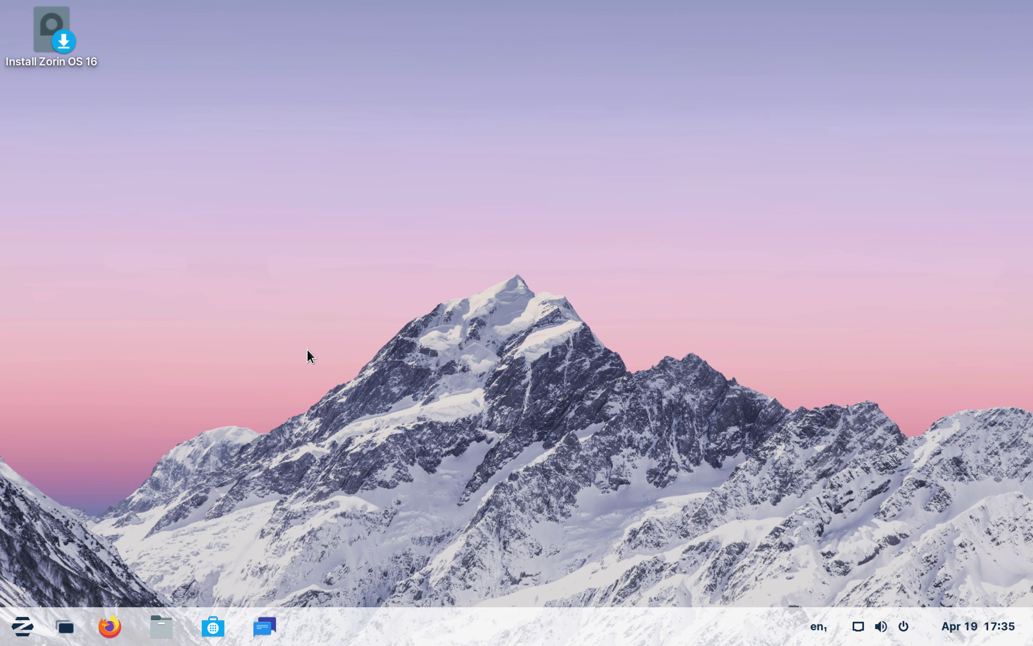
# View the desktop's activities overview and the calendar and notifications panel, closing each one
pyautogui.click(53, 618)
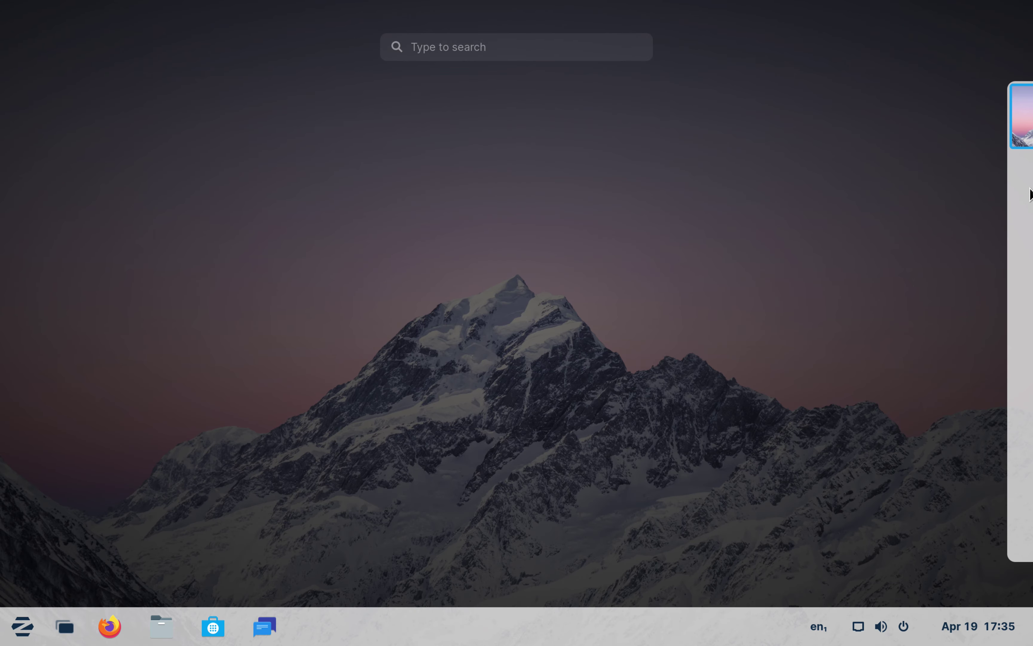
pyautogui.click(172, 331)
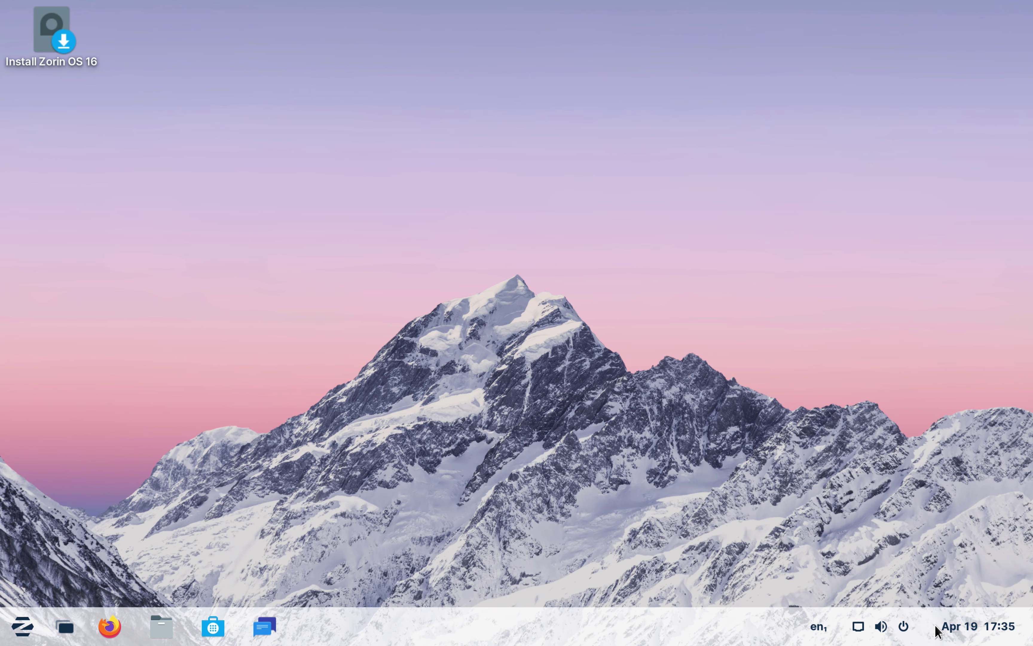
pyautogui.click(963, 626)
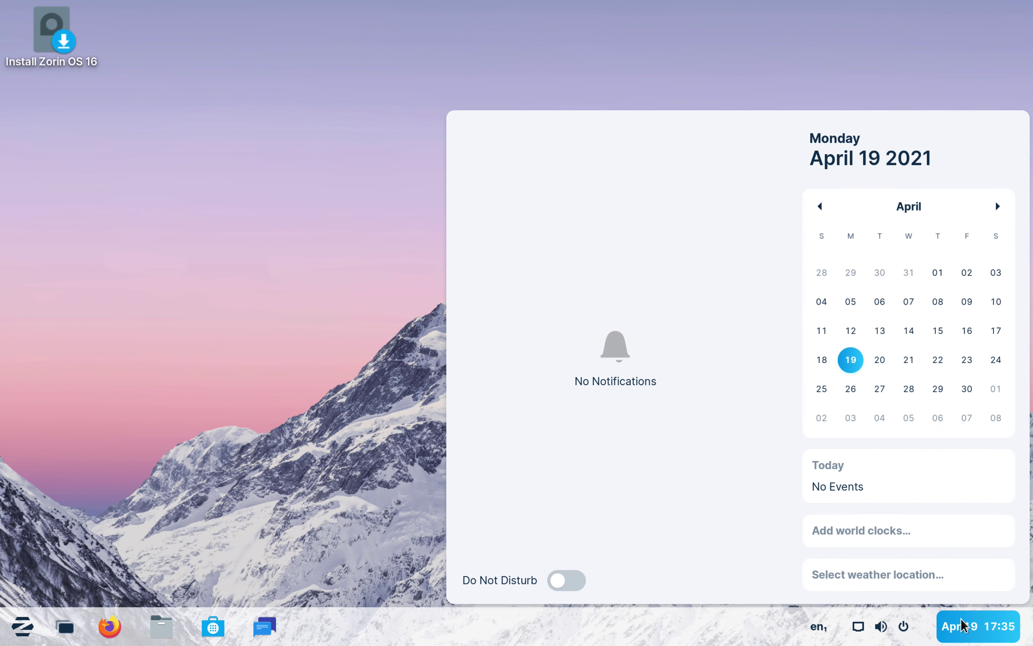
pyautogui.click(243, 375)
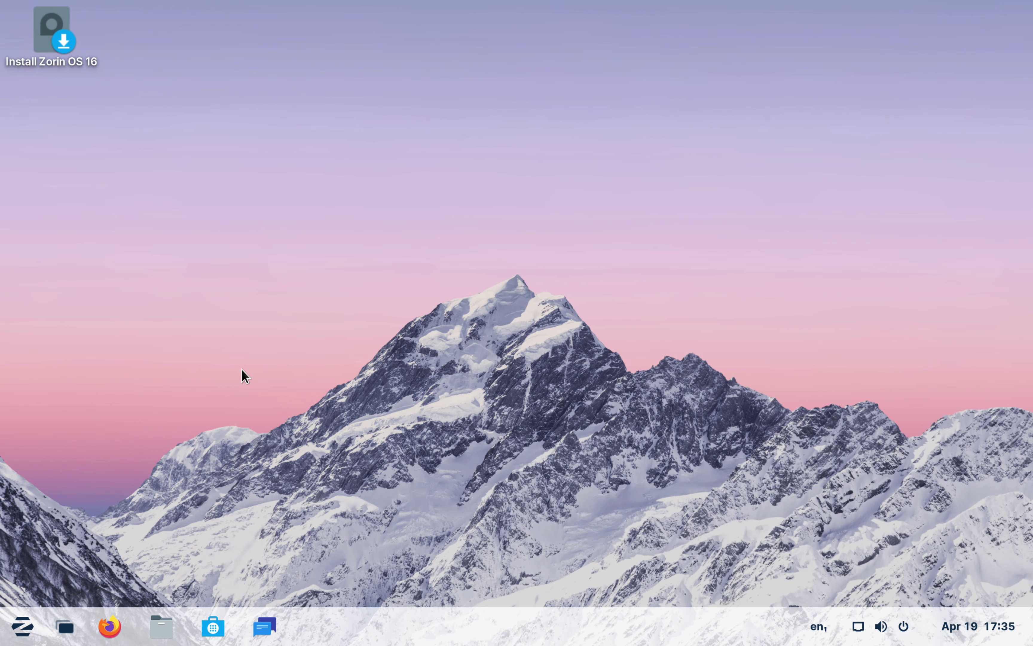
# Open the system Settings and the Zorin Taskbar settings
pyautogui.press('super')
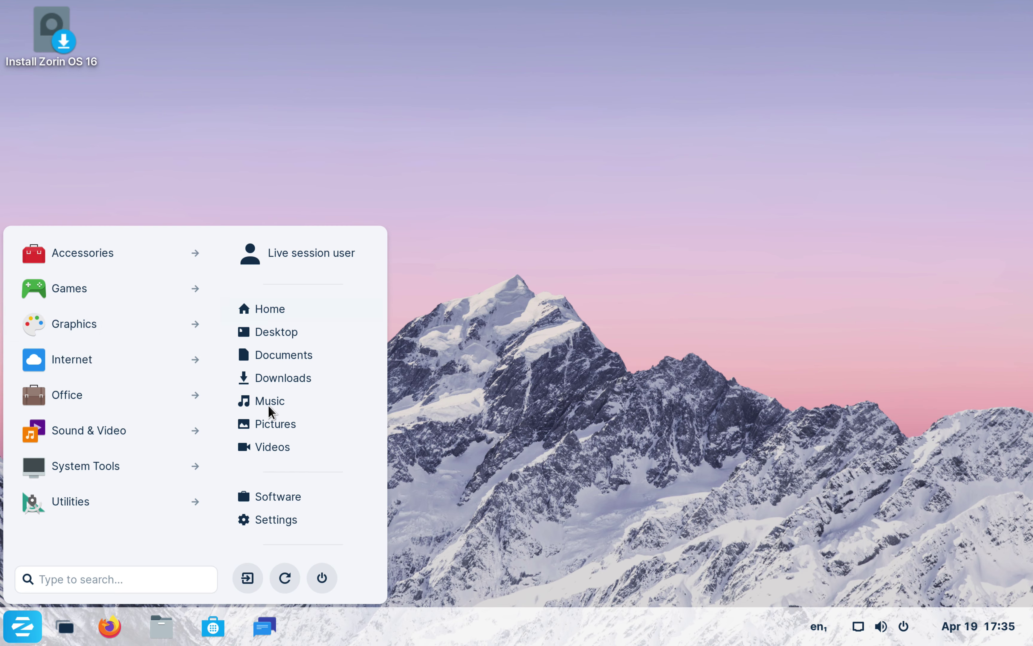
pyautogui.click(258, 512)
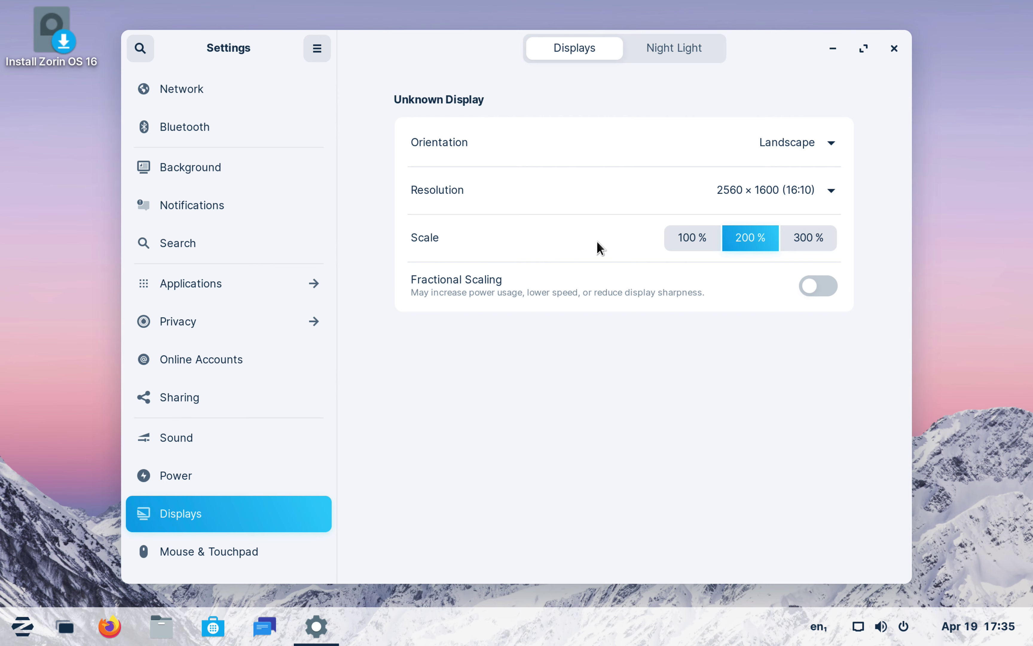
pyautogui.moveTo(444, 47); pyautogui.dragTo(448, 37)
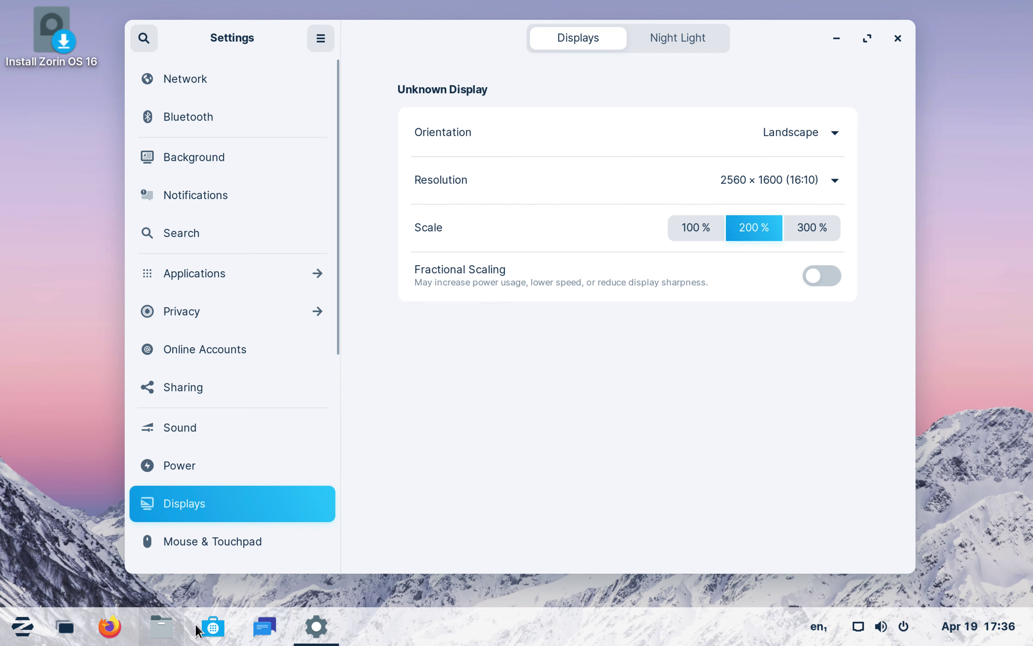
pyautogui.rightClick(397, 629)
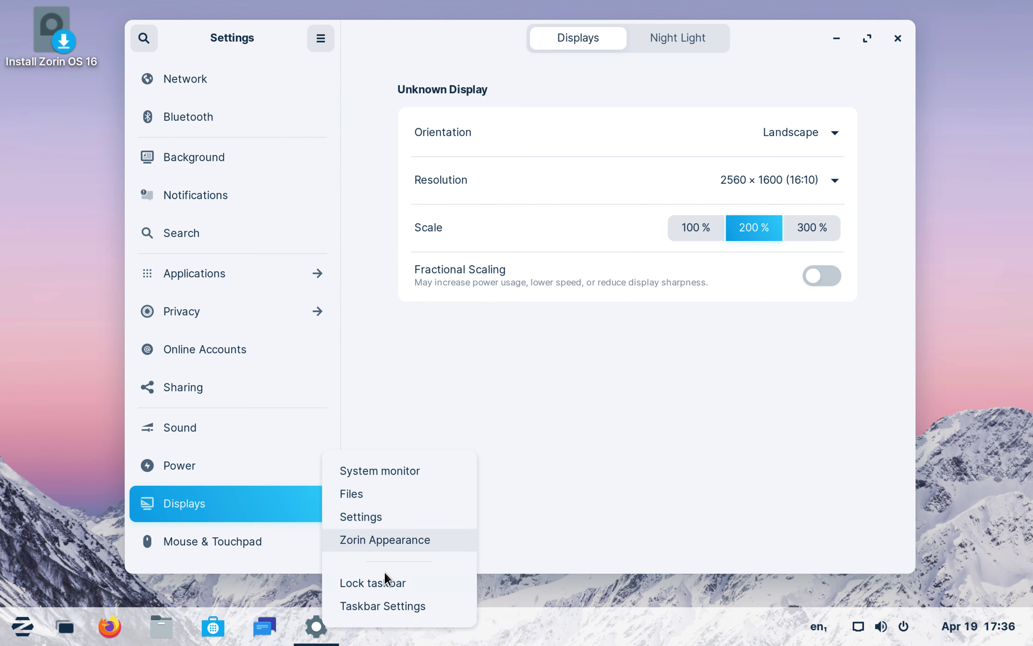
pyautogui.click(383, 602)
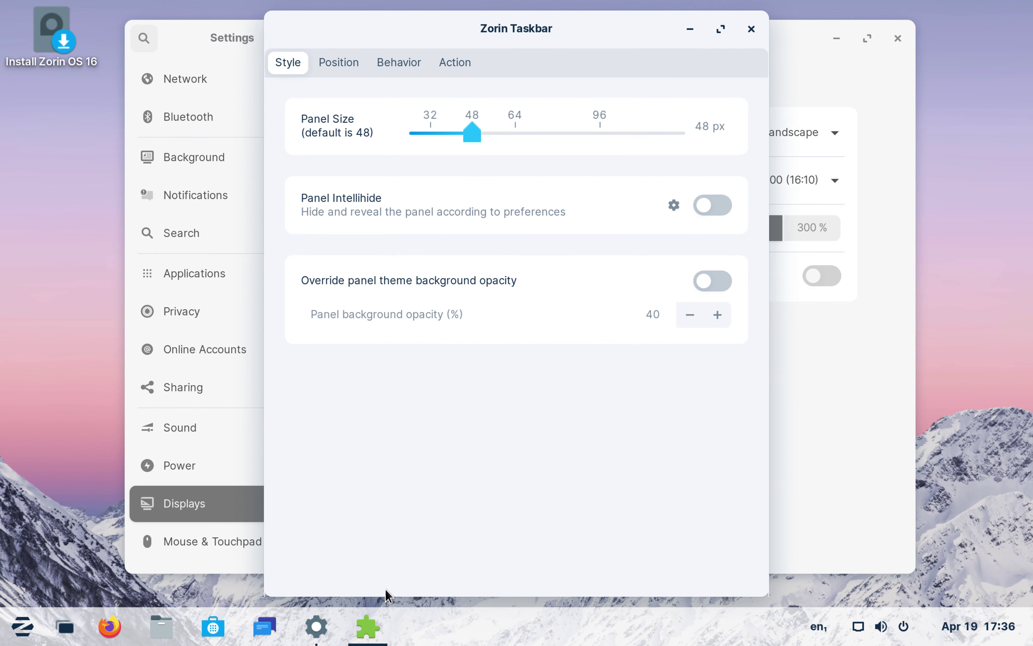
# Try the Left panel screen position for the taskbar and return it to Bottom
pyautogui.click(336, 67)
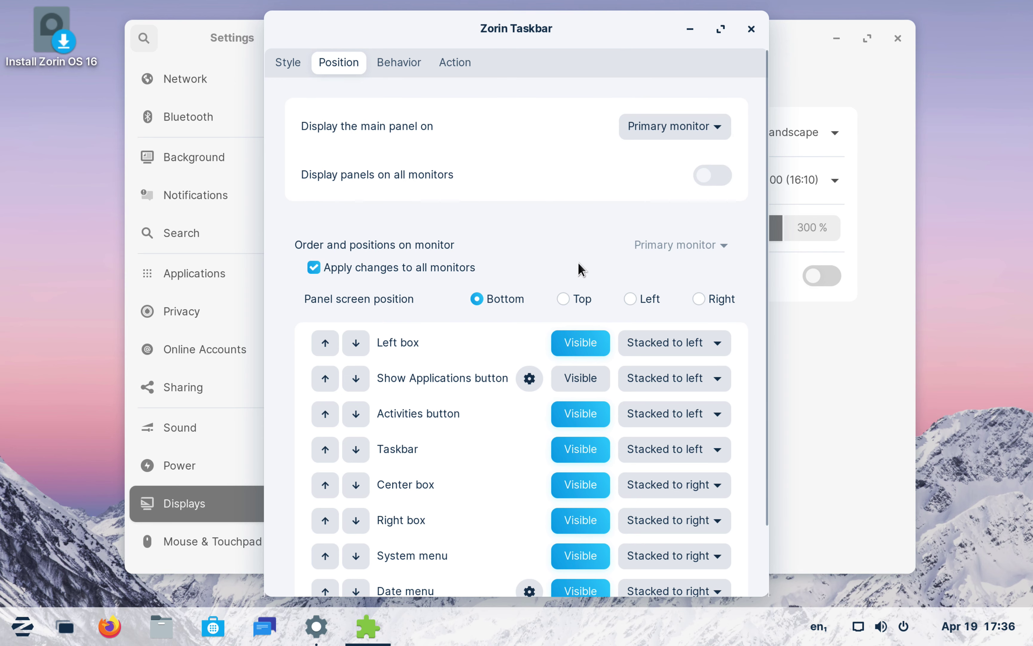
pyautogui.click(632, 299)
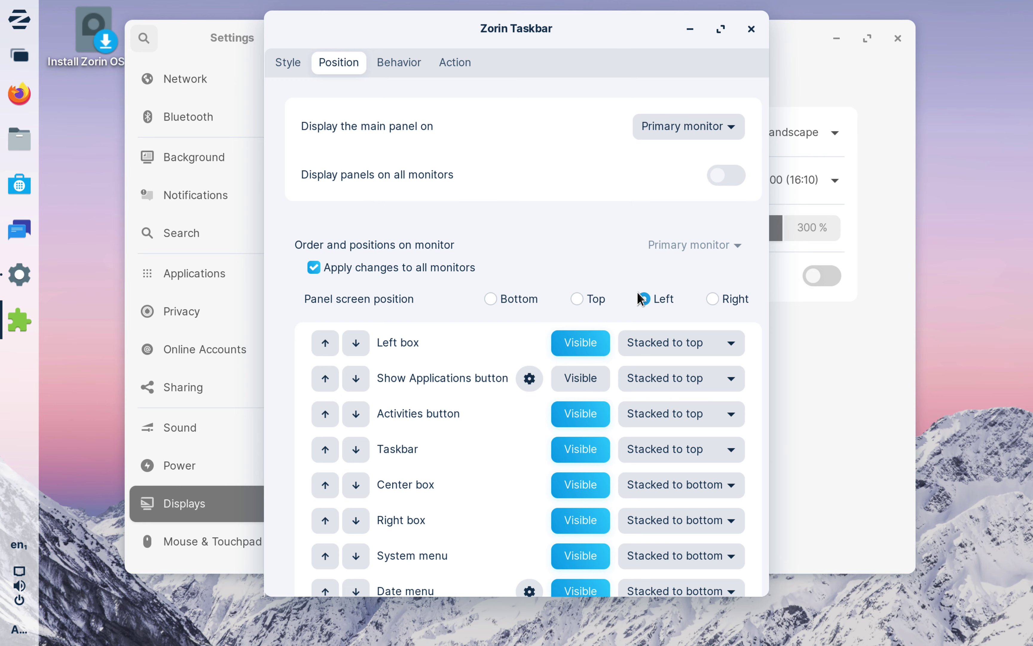
pyautogui.click(497, 299)
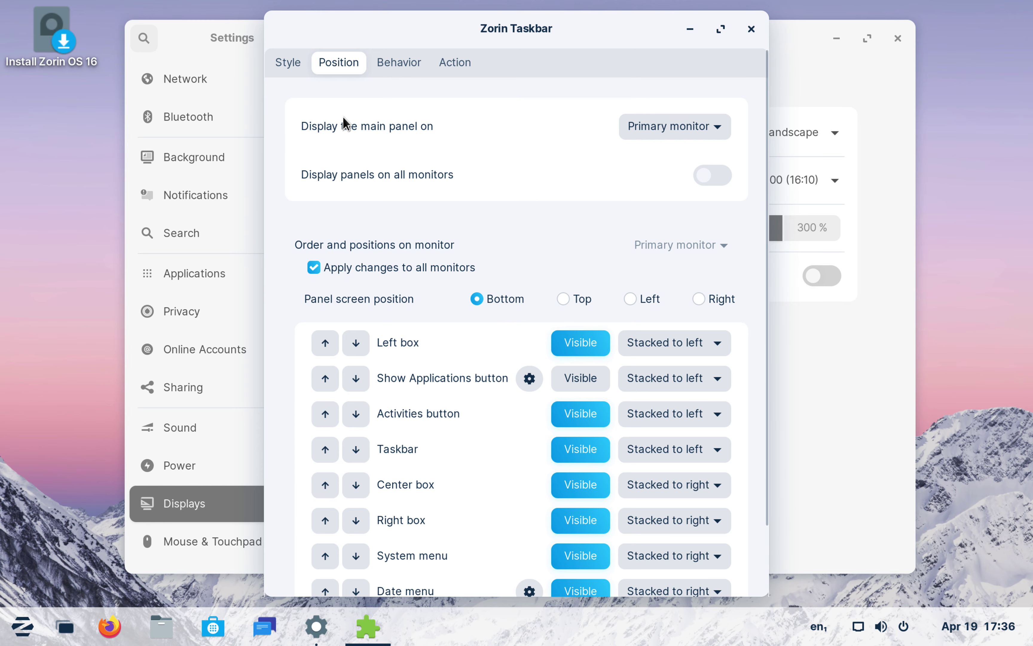
# Look over the taskbar's behavior and action options, set the panel size to 31 px and close the taskbar settings
pyautogui.click(393, 64)
pyautogui.click(444, 66)
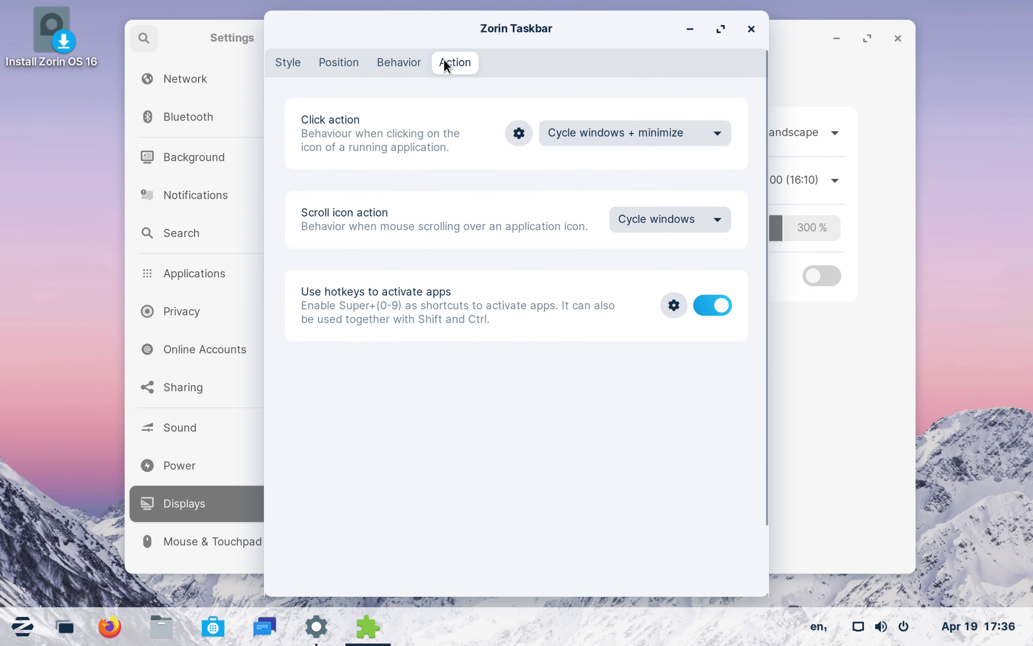
pyautogui.click(286, 63)
pyautogui.moveTo(363, 20); pyautogui.dragTo(398, 25)
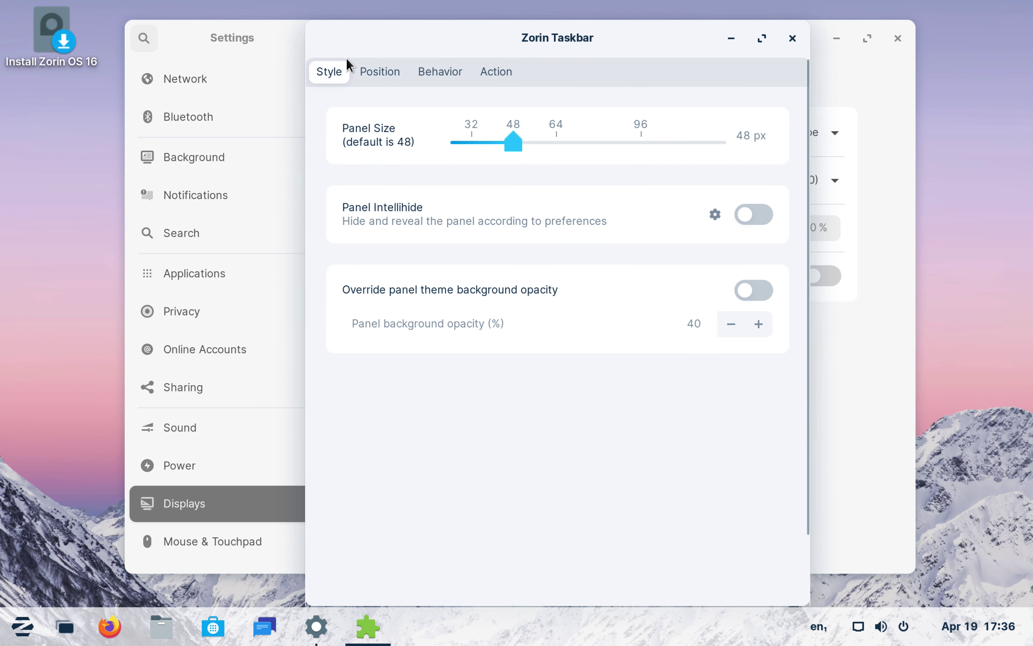
pyautogui.click(469, 142)
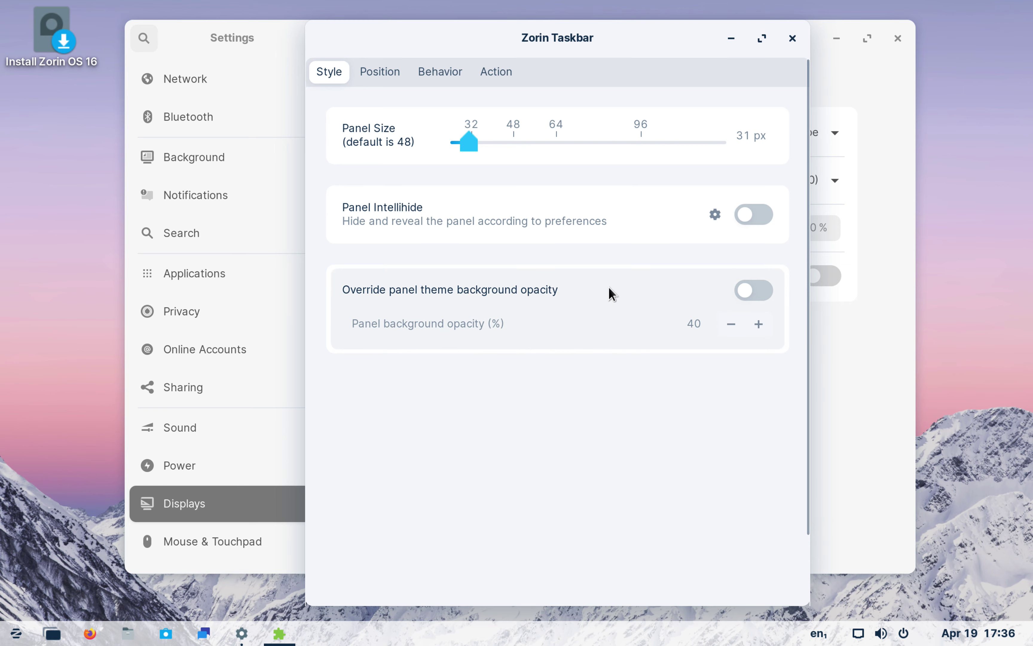
pyautogui.click(484, 73)
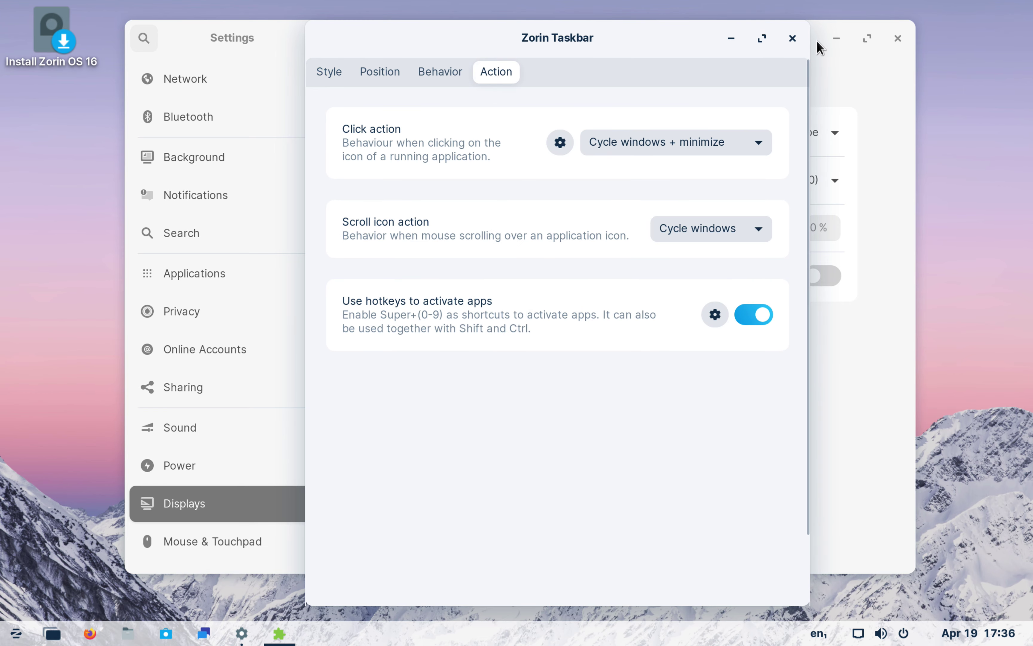
pyautogui.click(792, 38)
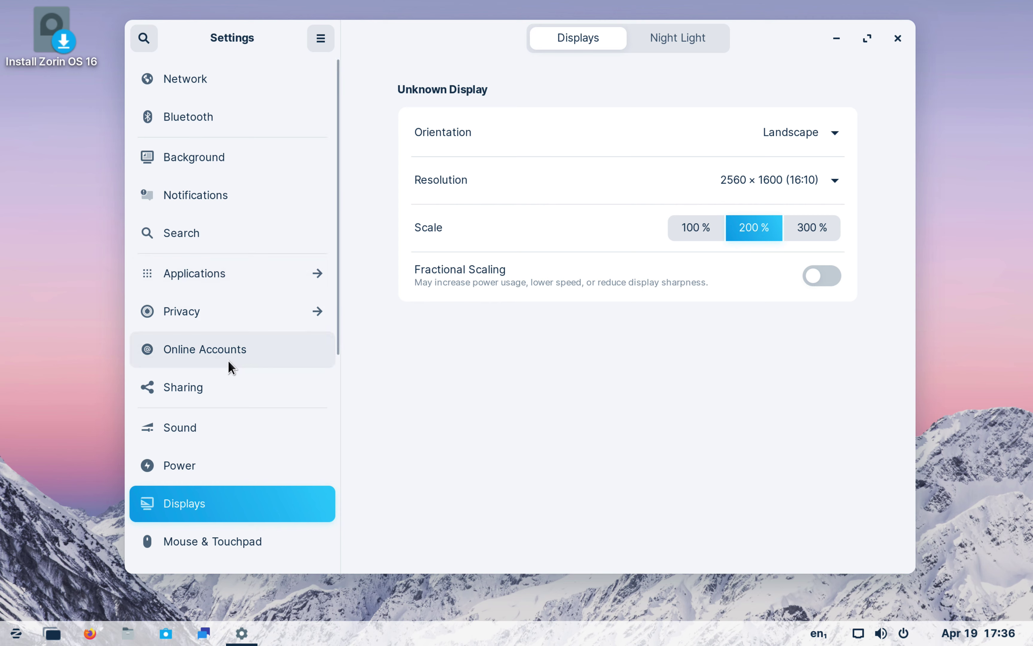
# Look through the Settings categories and the installed applications list, including the options for Maps
pyautogui.scroll(-5, 227, 360)
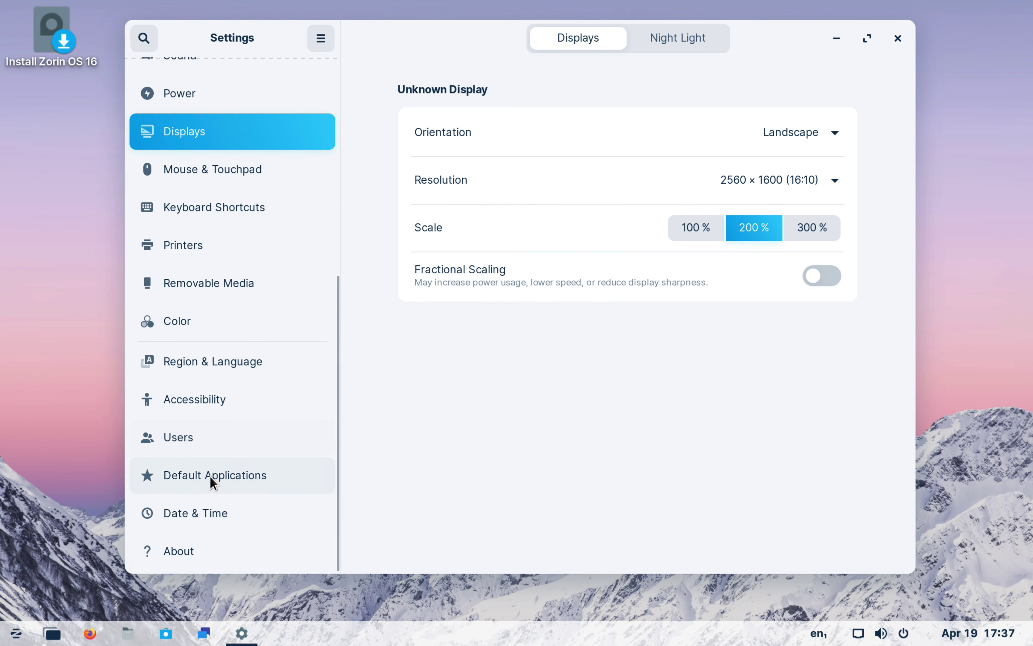
pyautogui.scroll(5, 233, 361)
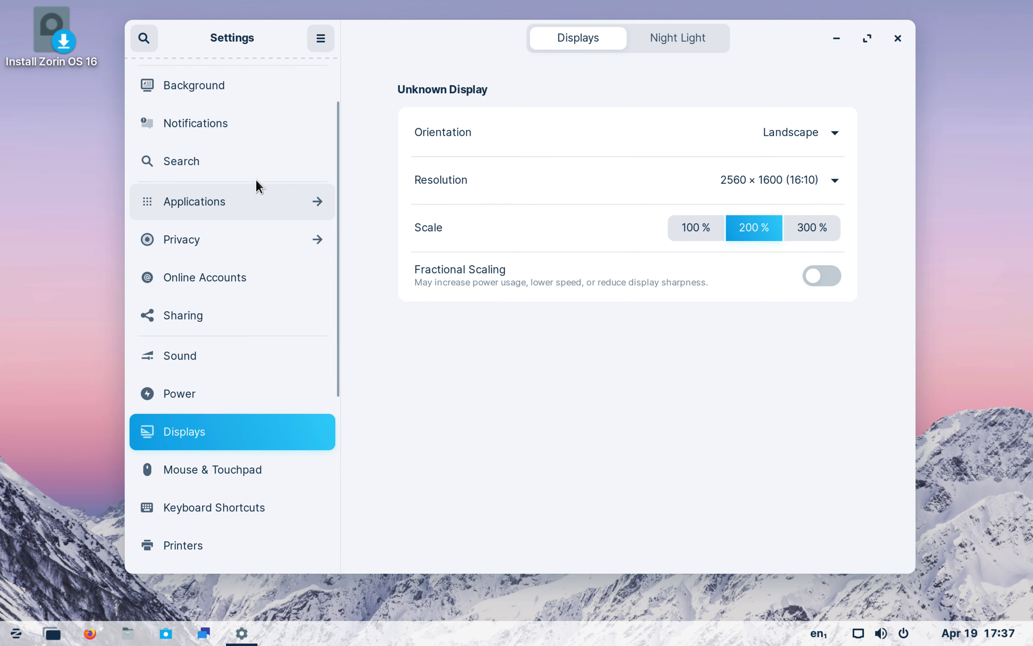
pyautogui.scroll(2, 242, 246)
pyautogui.click(231, 261)
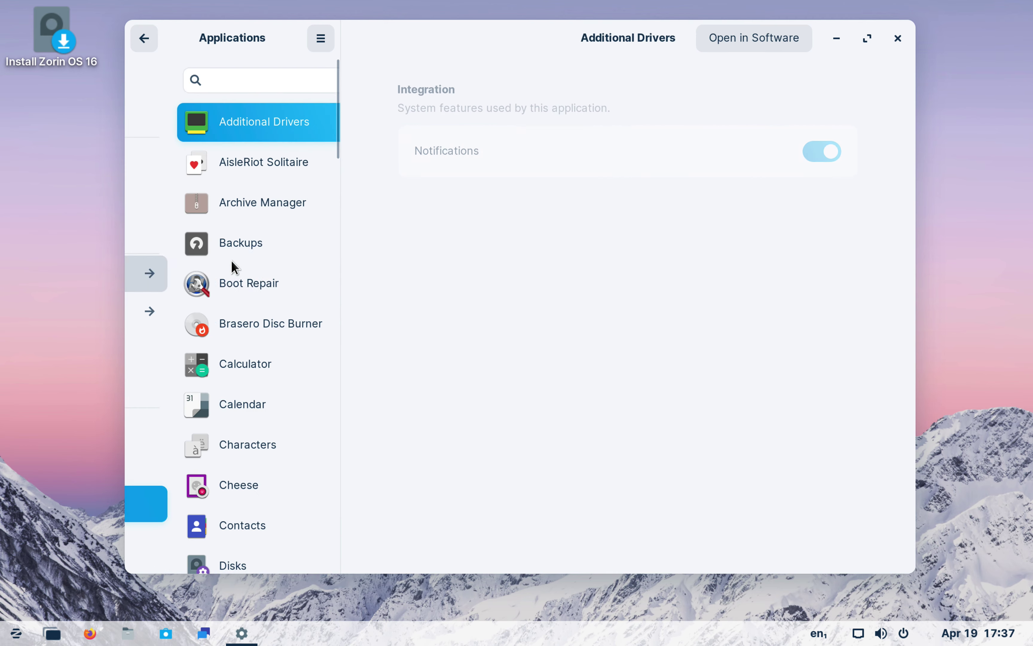
pyautogui.scroll(-15, 237, 265)
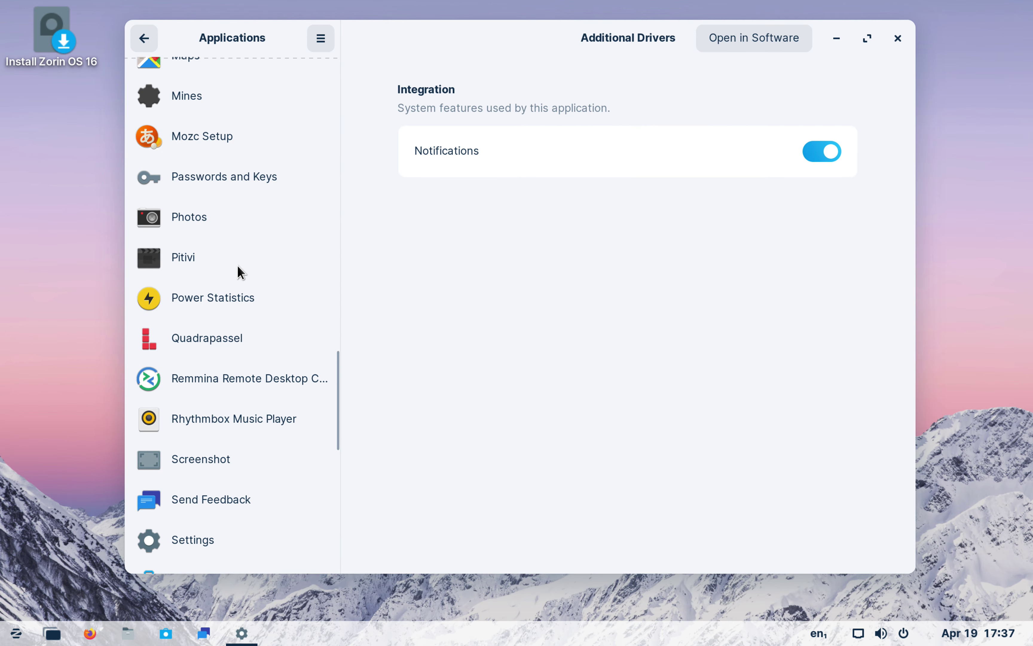
pyautogui.click(228, 68)
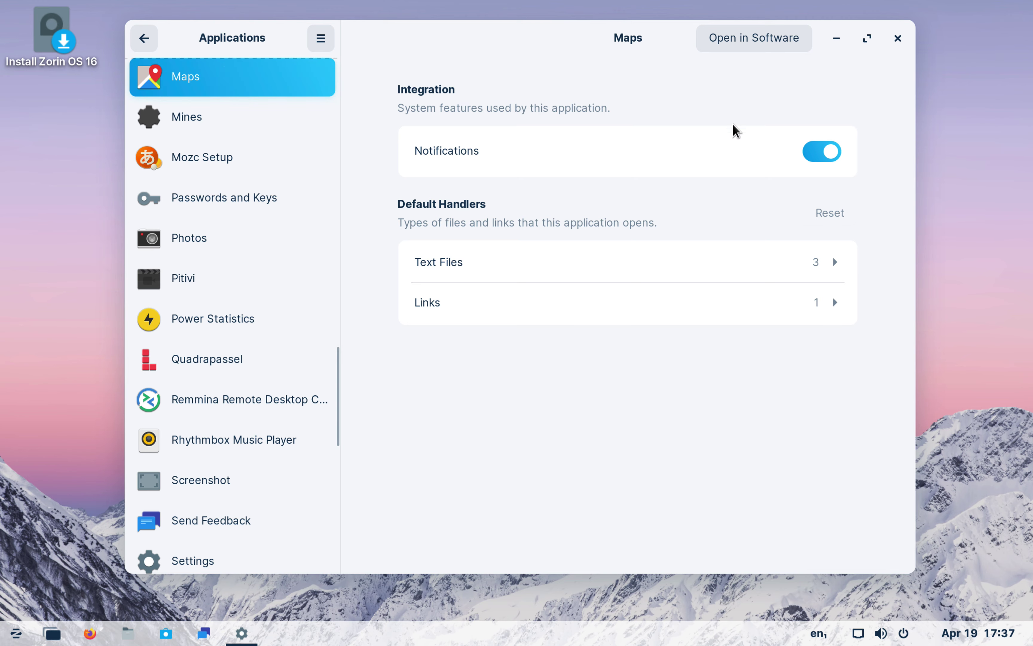
pyautogui.click(144, 38)
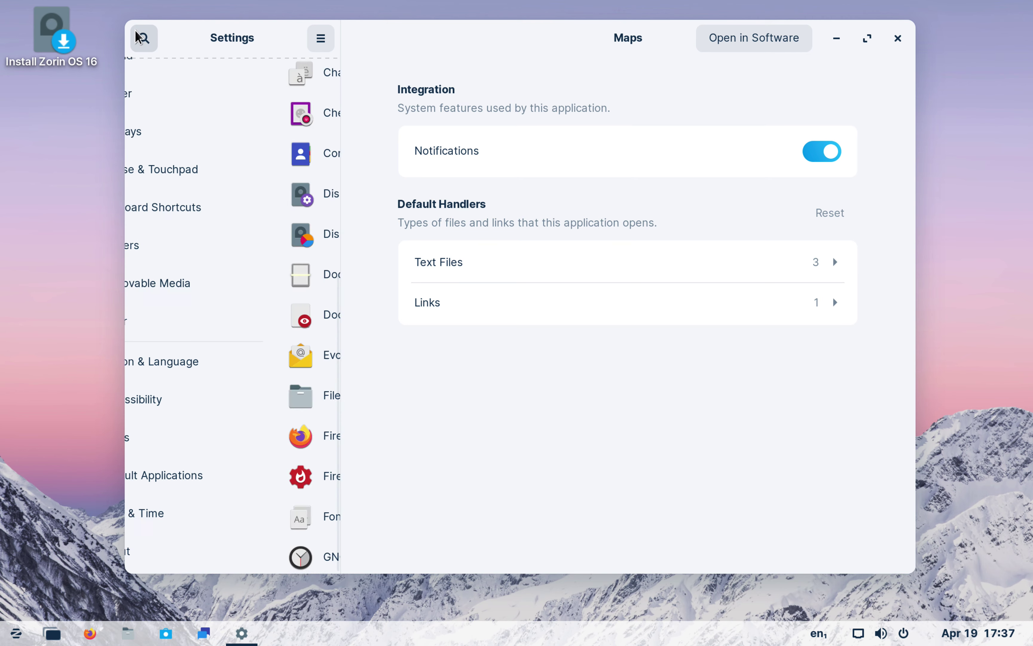
# Review the display settings, including the available resolutions and the Night Light options
pyautogui.scroll(5, 196, 293)
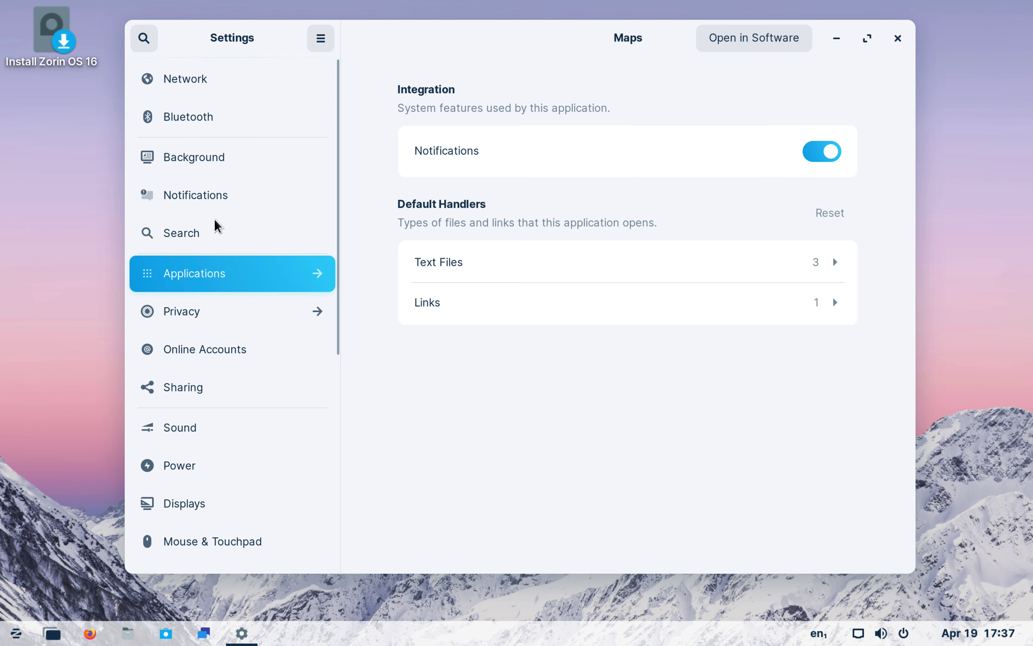
pyautogui.click(177, 496)
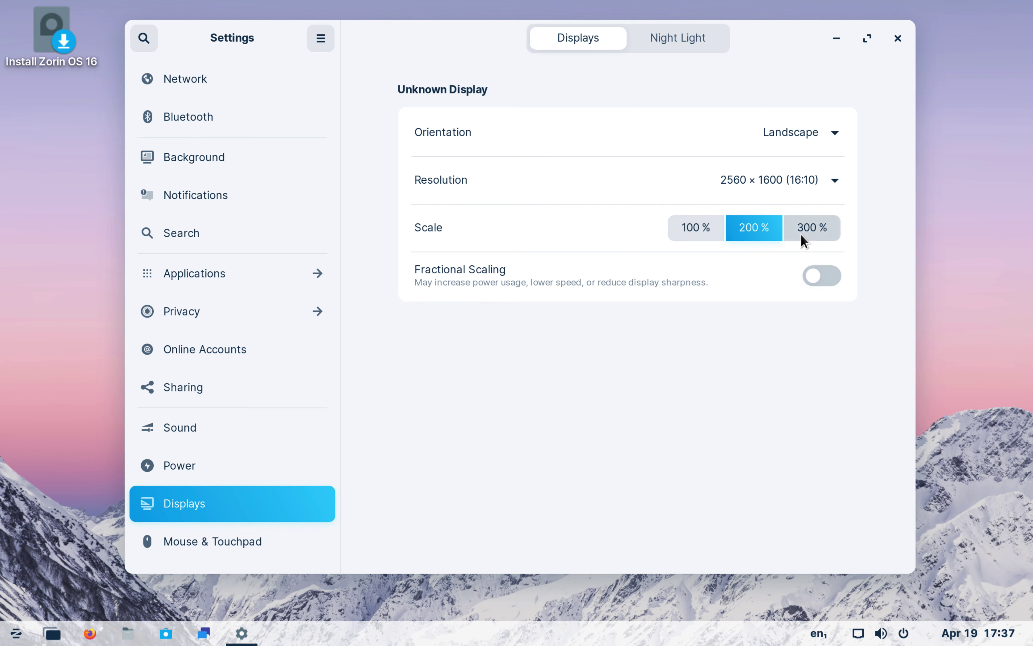
pyautogui.click(824, 176)
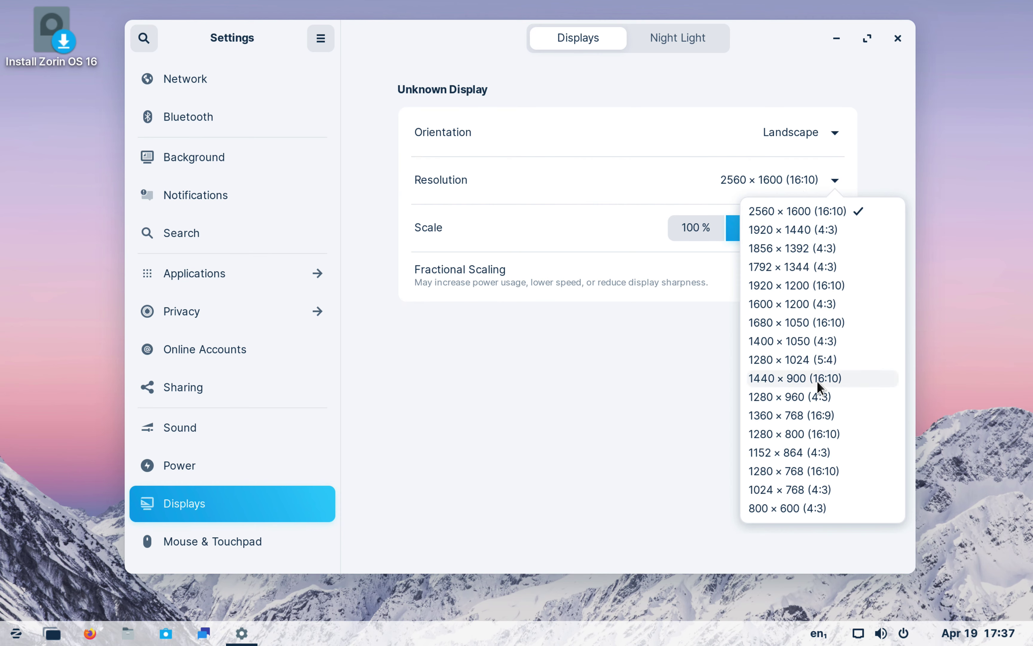
pyautogui.click(648, 392)
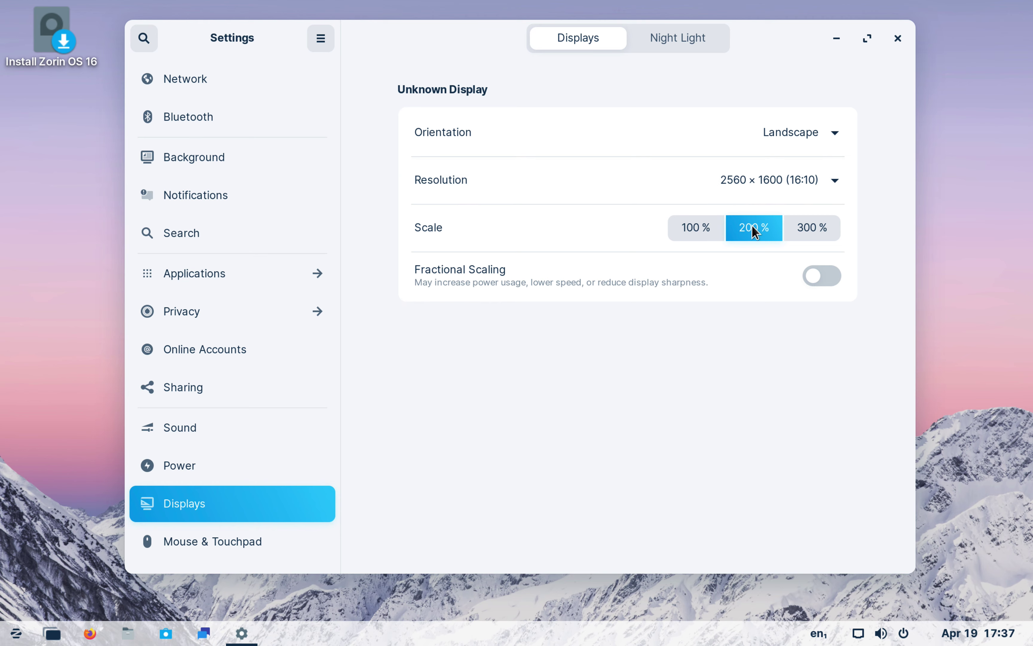
pyautogui.click(697, 38)
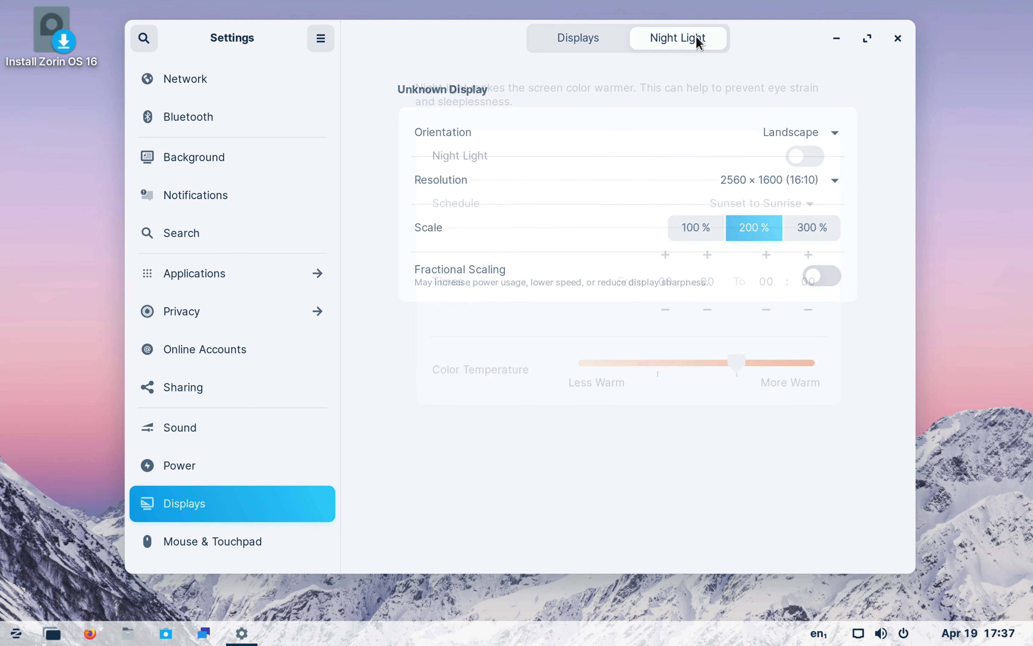
pyautogui.click(601, 39)
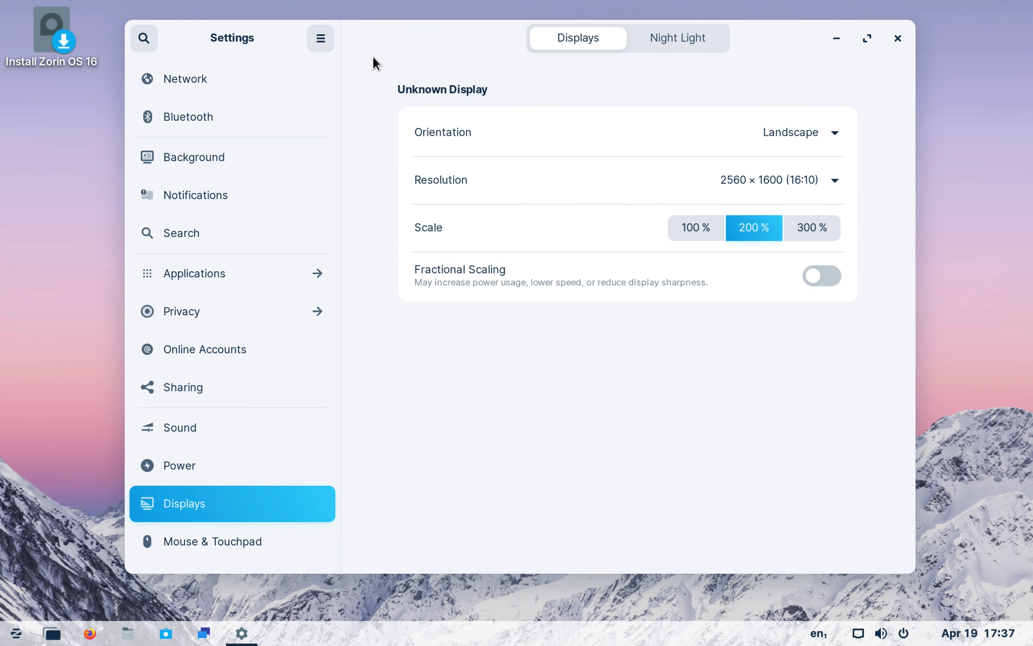
# Open the Background settings, maximize the window and browse the available wallpapers
pyautogui.click(258, 157)
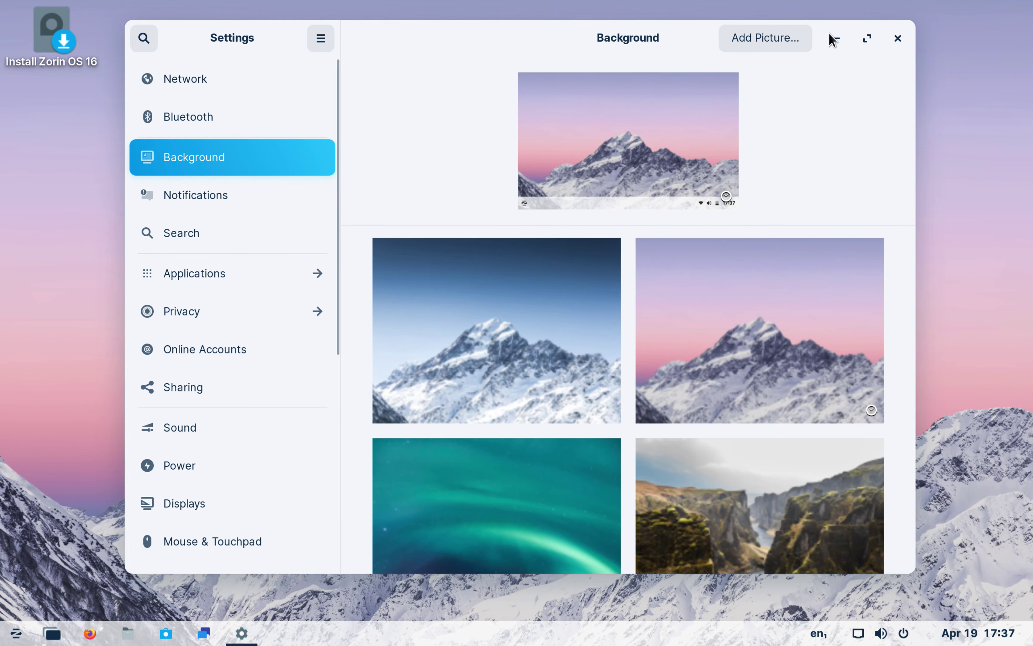
pyautogui.click(868, 37)
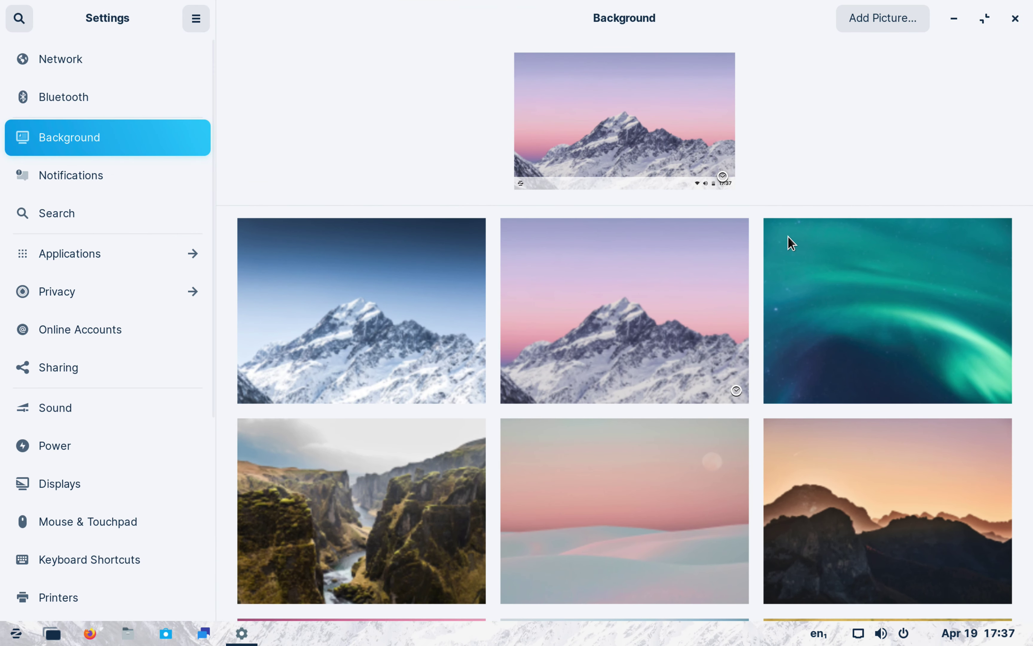
pyautogui.scroll(-5, 762, 351)
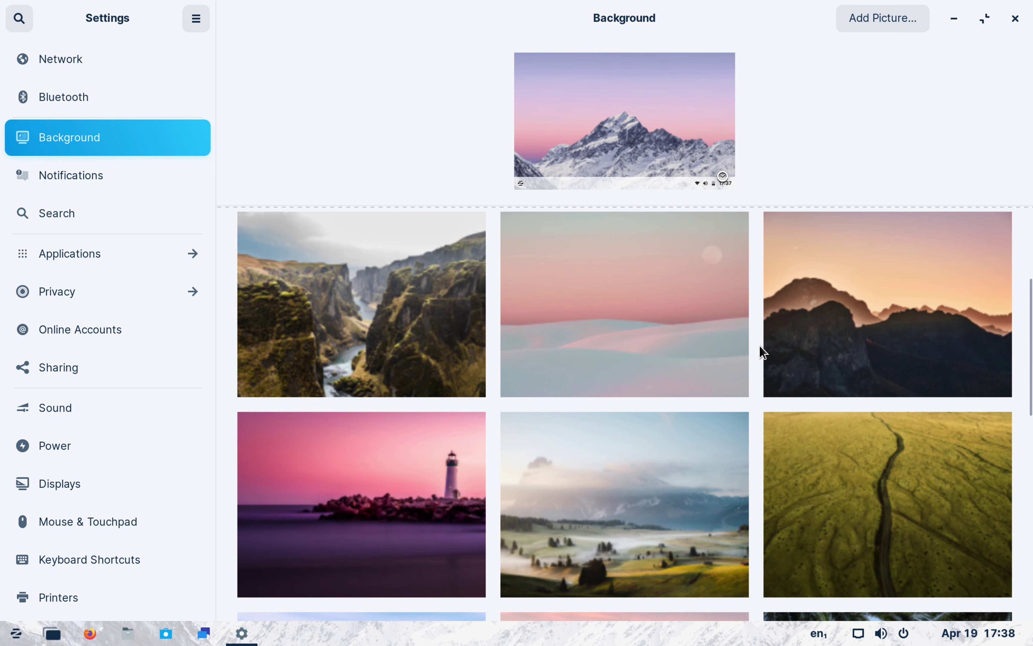
pyautogui.scroll(-4, 762, 351)
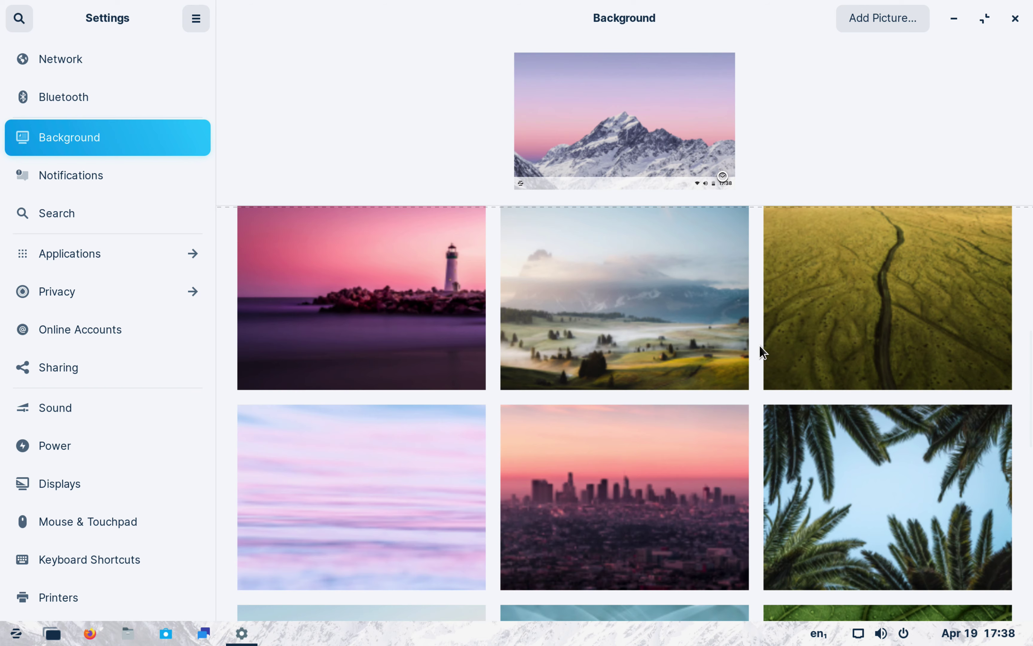
pyautogui.scroll(-10, 758, 354)
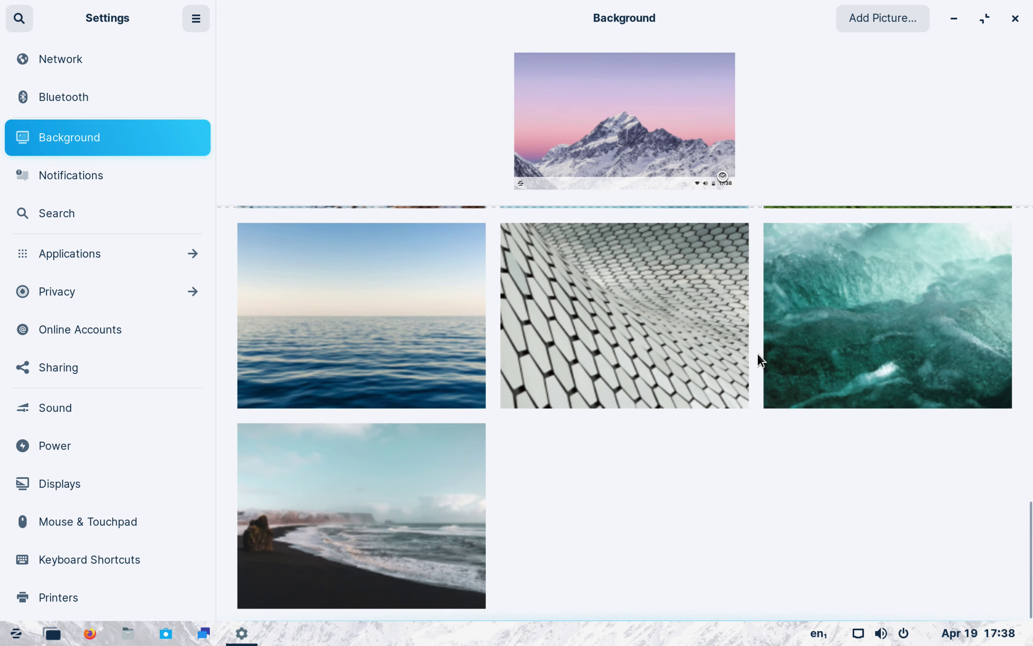
pyautogui.scroll(3, 754, 354)
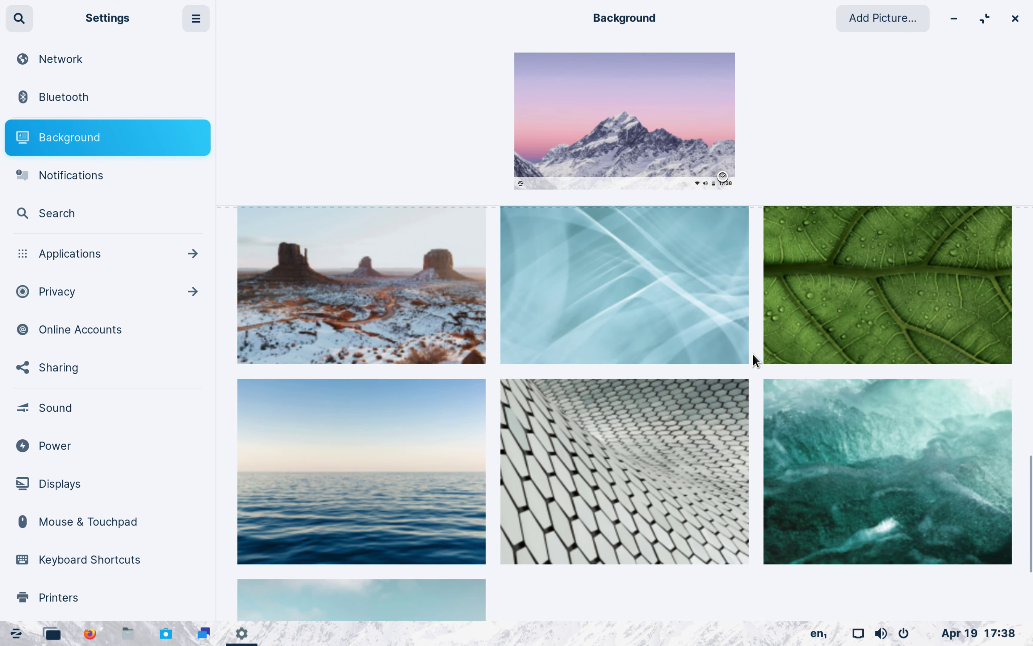
# Set the pink sunset city skyline picture as the desktop wallpaper and minimize the Settings window to reveal it
pyautogui.scroll(2, 755, 360)
pyautogui.scroll(3, 754, 359)
pyautogui.scroll(10, 754, 360)
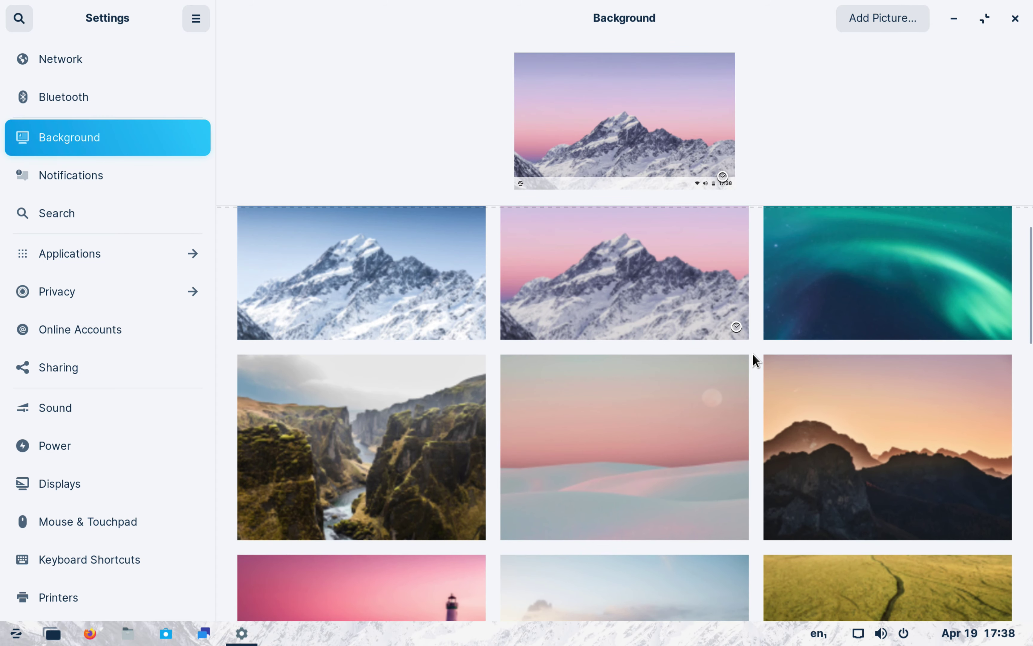
pyautogui.scroll(2, 755, 360)
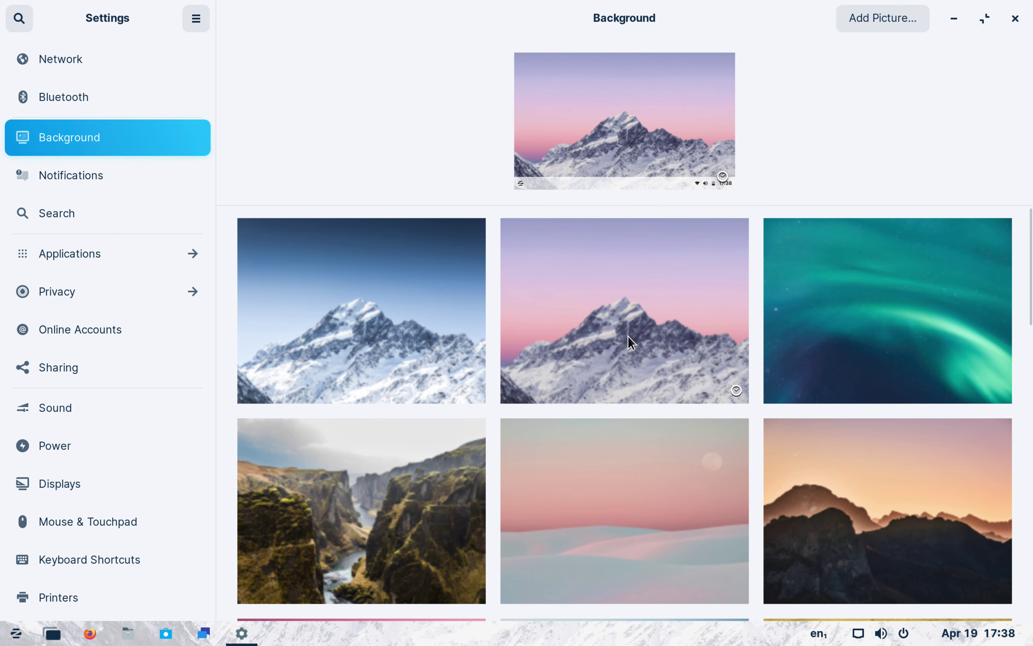
pyautogui.scroll(-6, 628, 337)
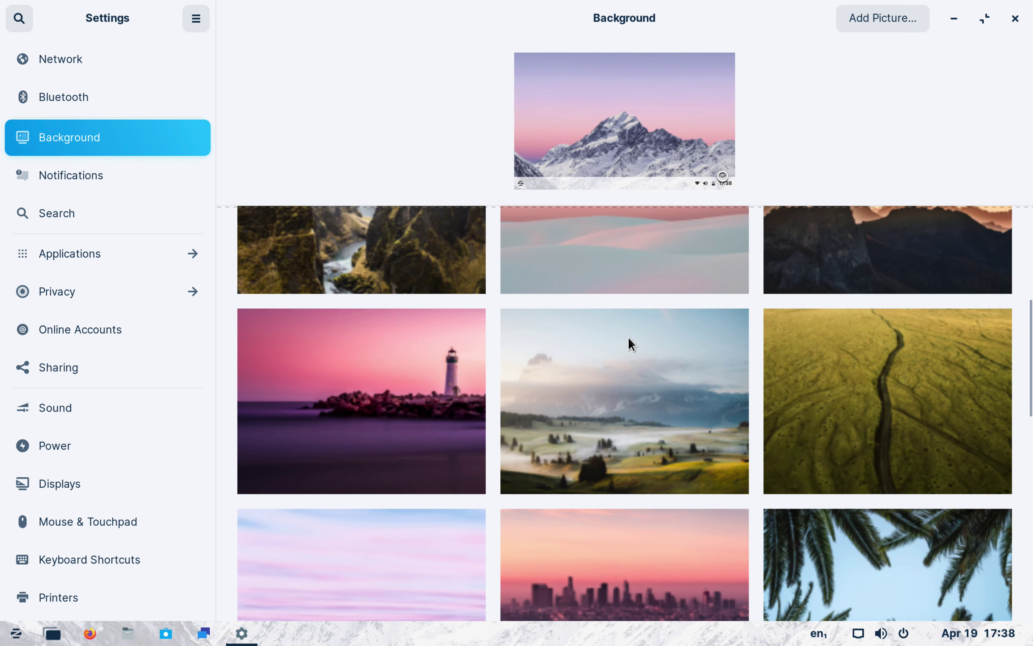
pyautogui.scroll(-4, 630, 343)
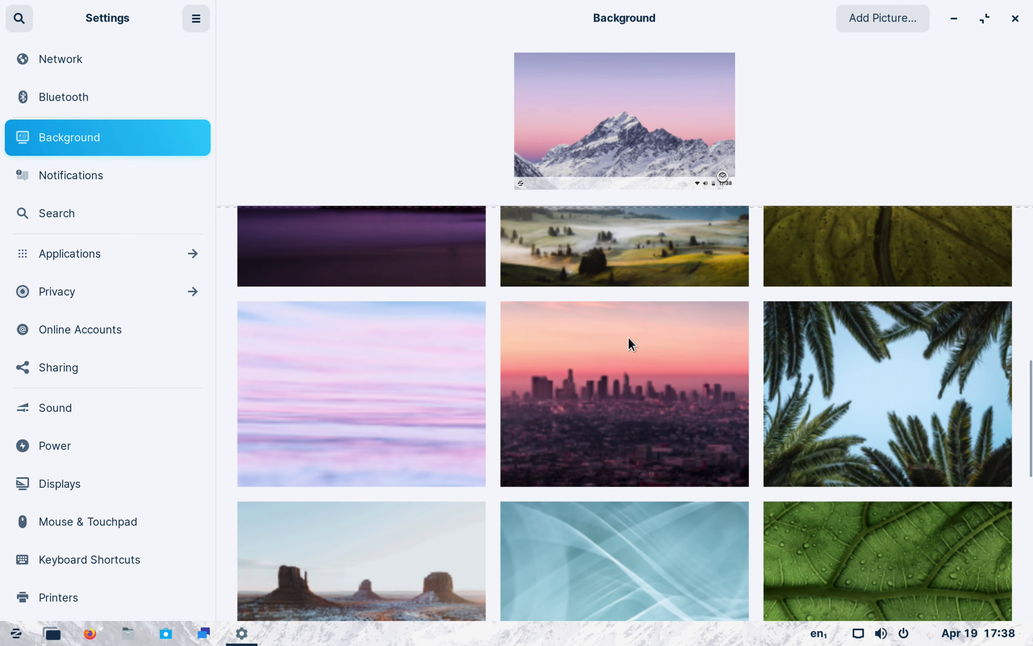
pyautogui.scroll(-3, 630, 342)
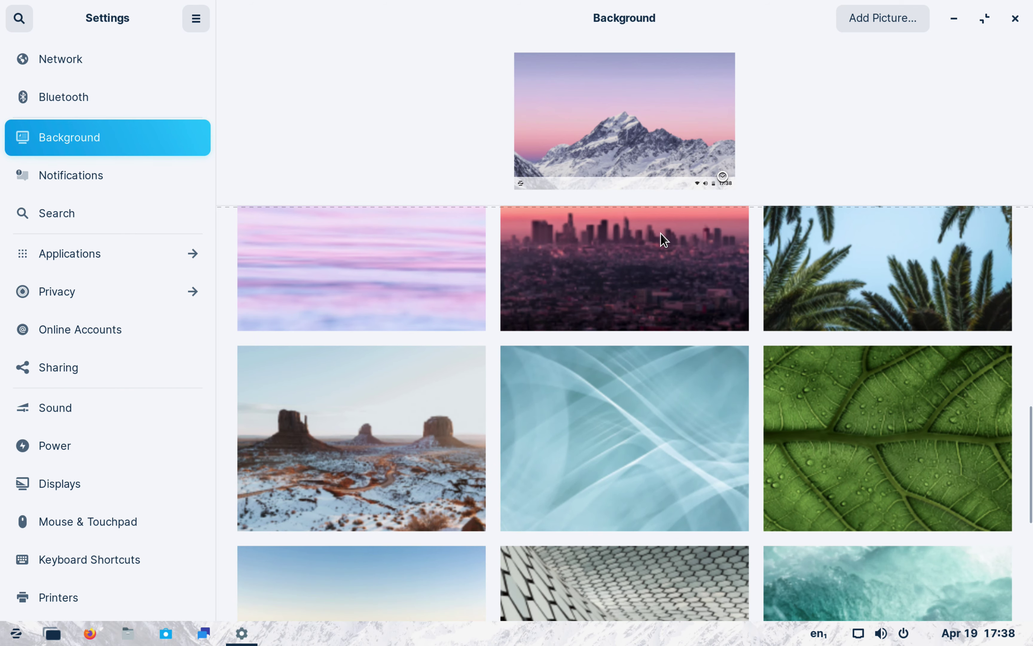
pyautogui.click(663, 239)
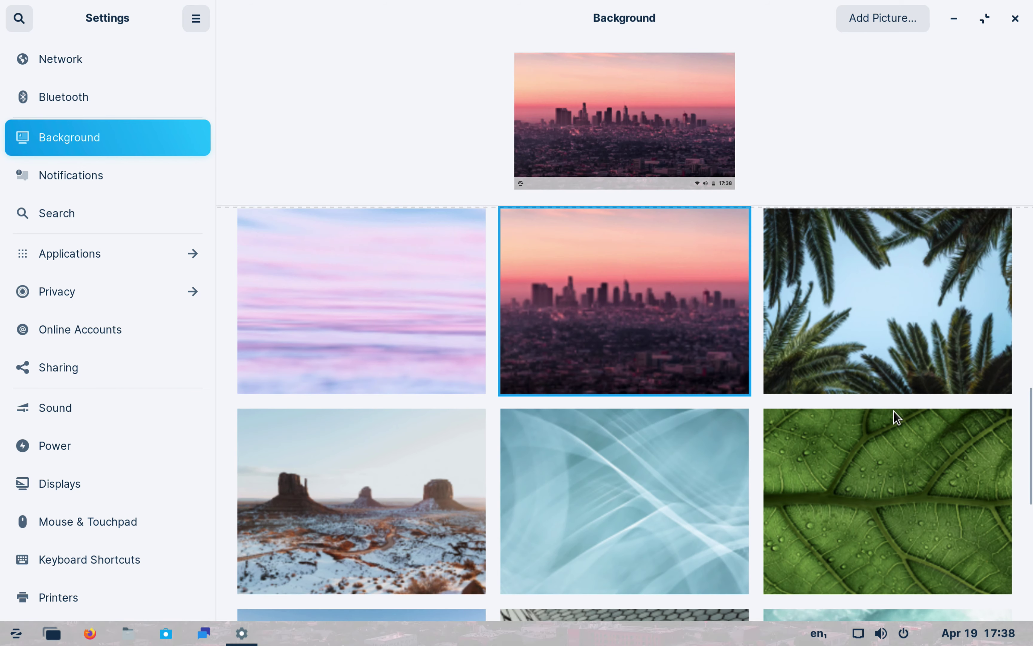
pyautogui.click(948, 18)
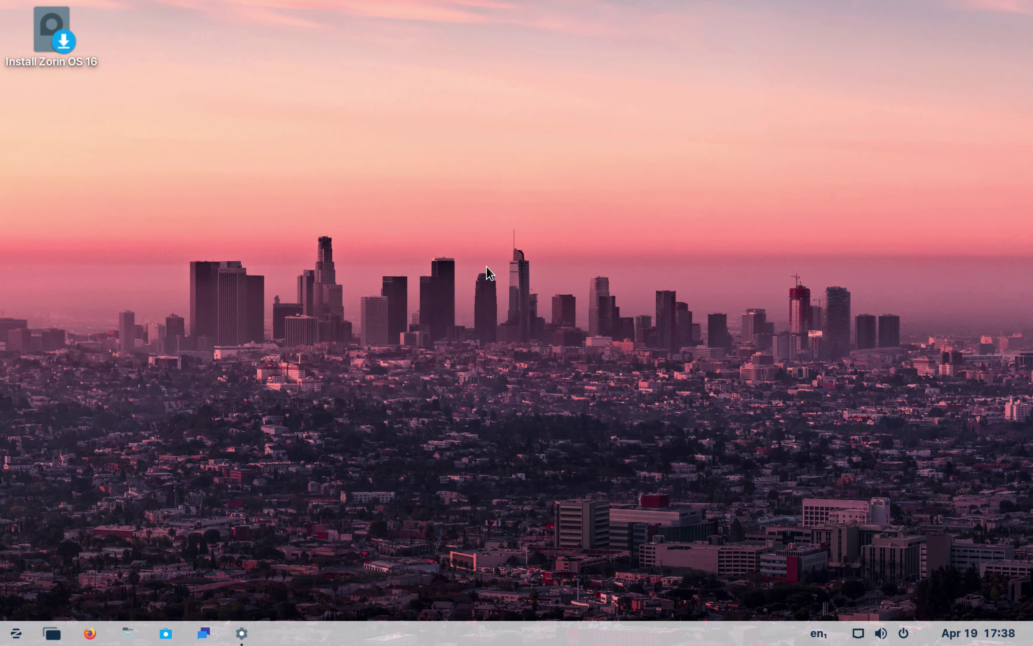
# Return to the Zorin OS desktop, restore the minimized Settings window and close it
pyautogui.moveTo(235, 641)
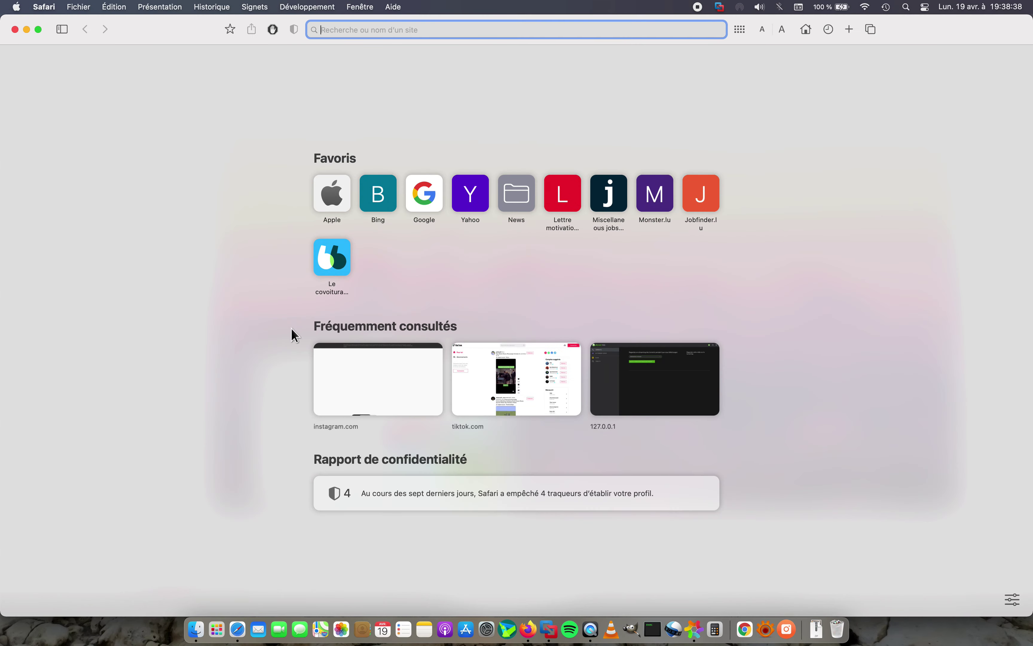
pyautogui.hotkey('ctrl', 'Right')
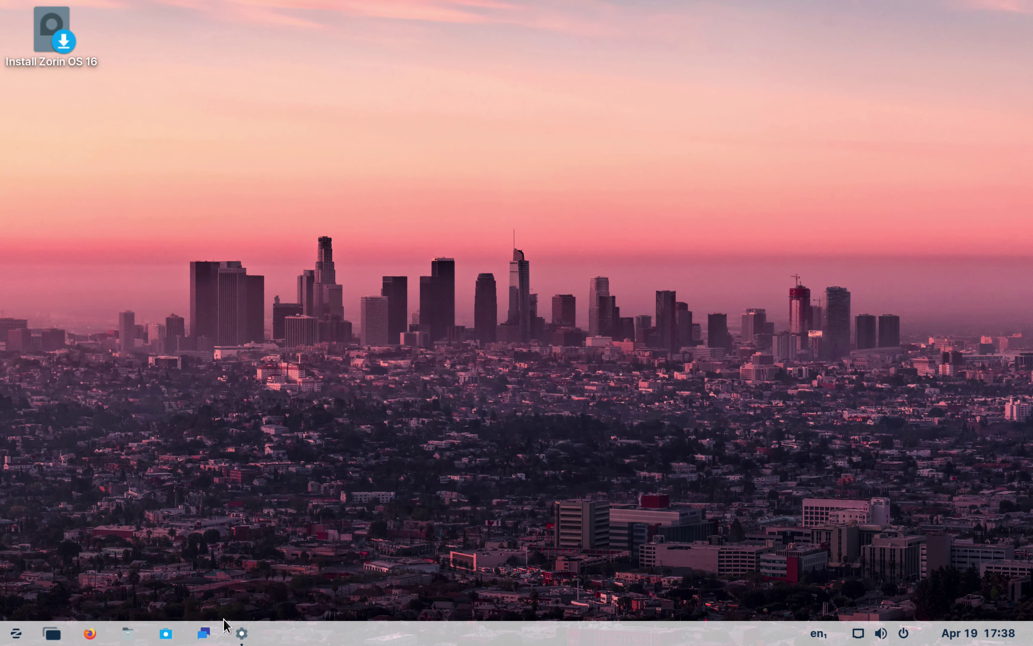
pyautogui.moveTo(234, 630)
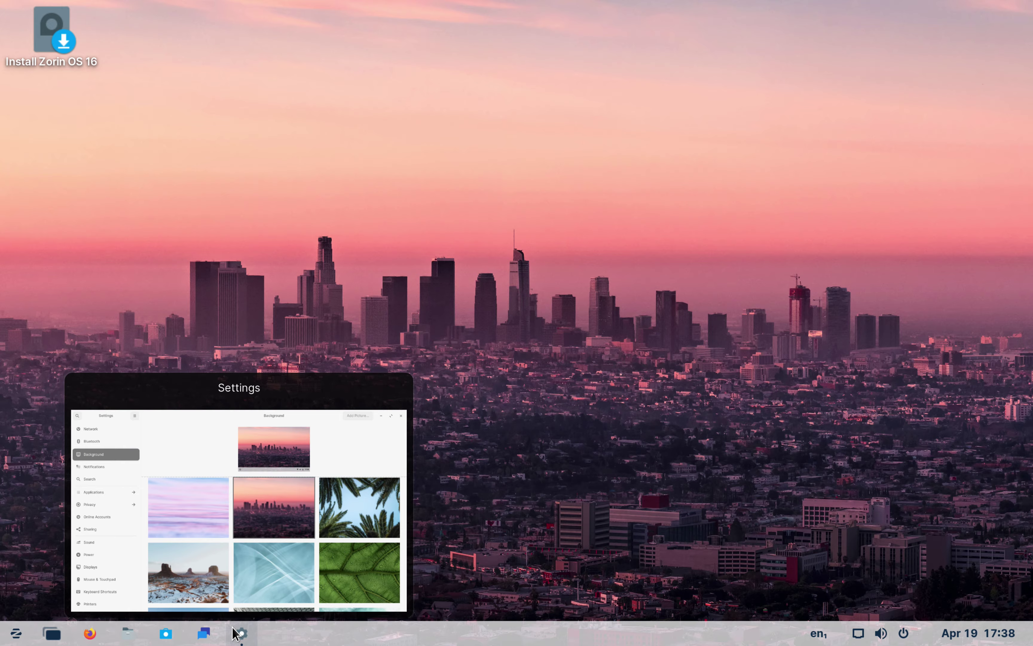
pyautogui.click(236, 632)
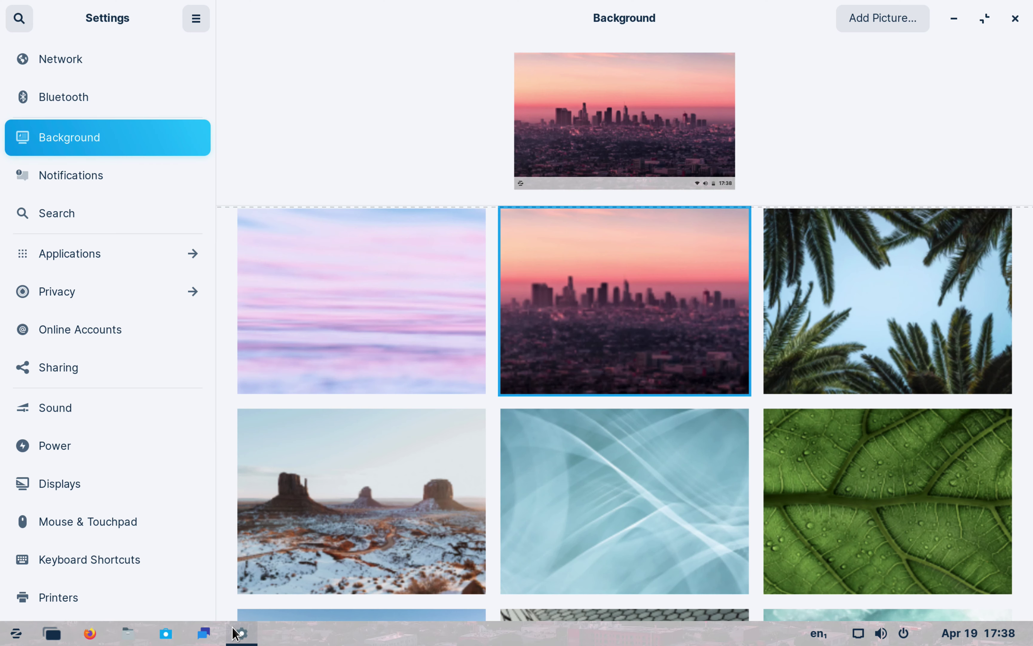
pyautogui.click(1013, 20)
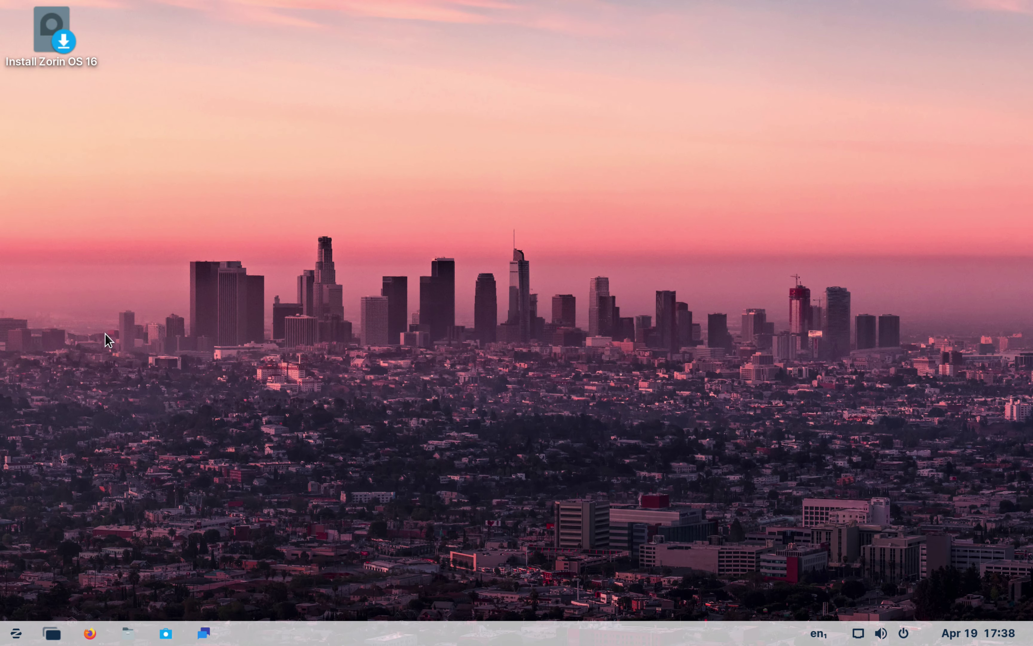
# Browse the Games and Graphics categories of the installed applications and launch Photos
pyautogui.click(6, 631)
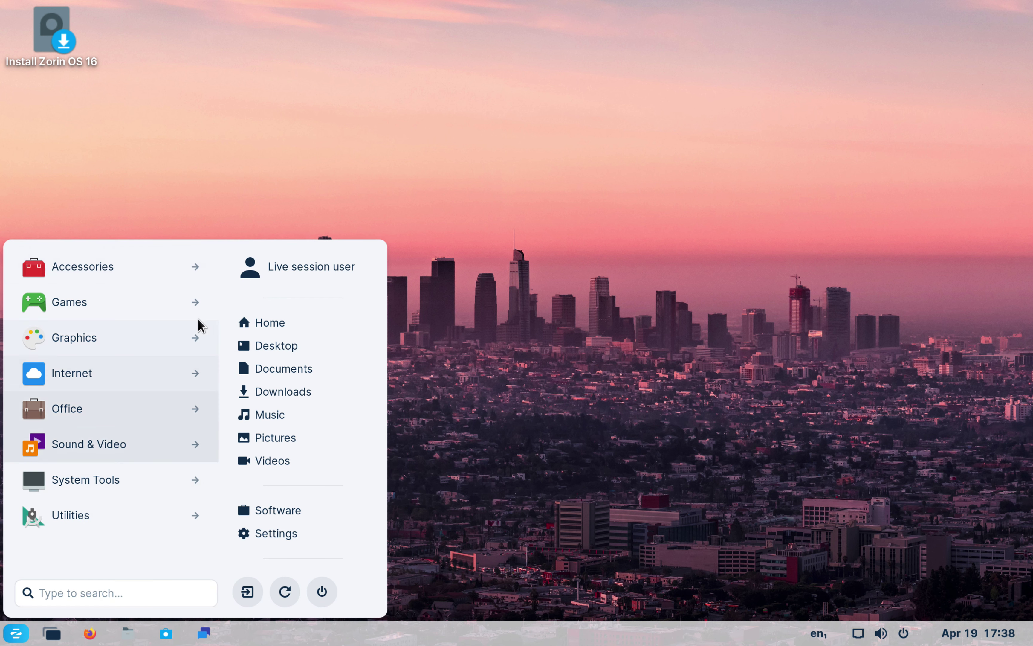
pyautogui.click(182, 287)
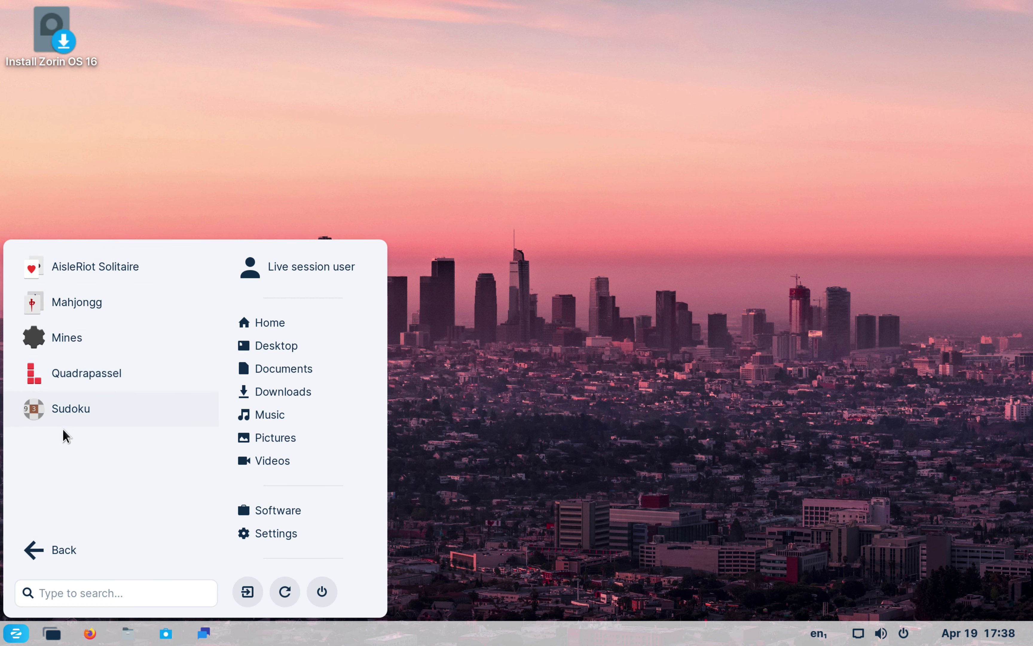
pyautogui.click(61, 545)
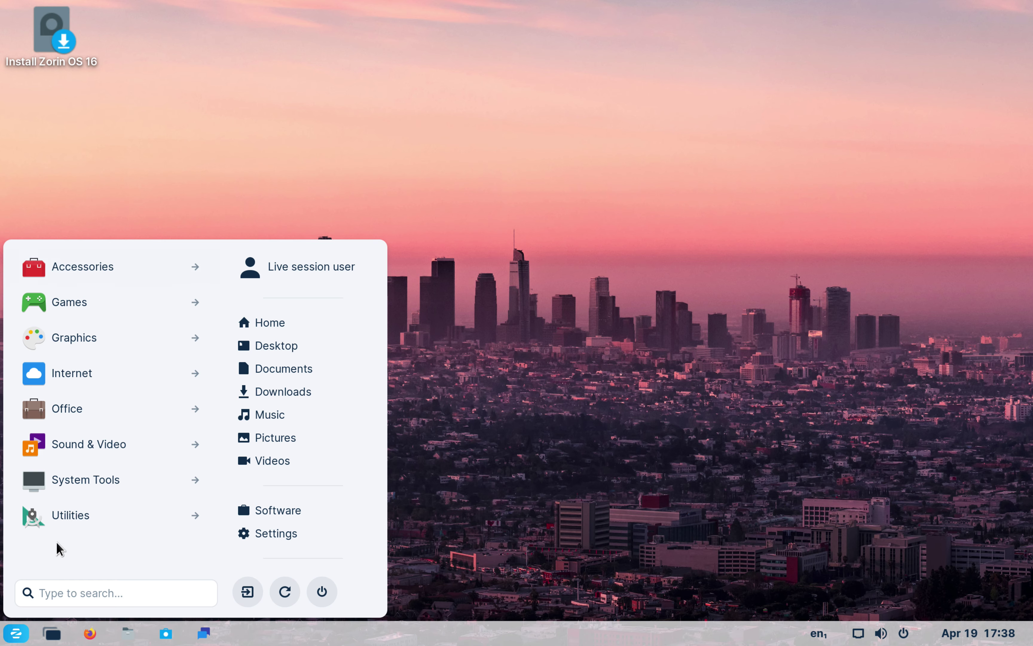
pyautogui.click(102, 338)
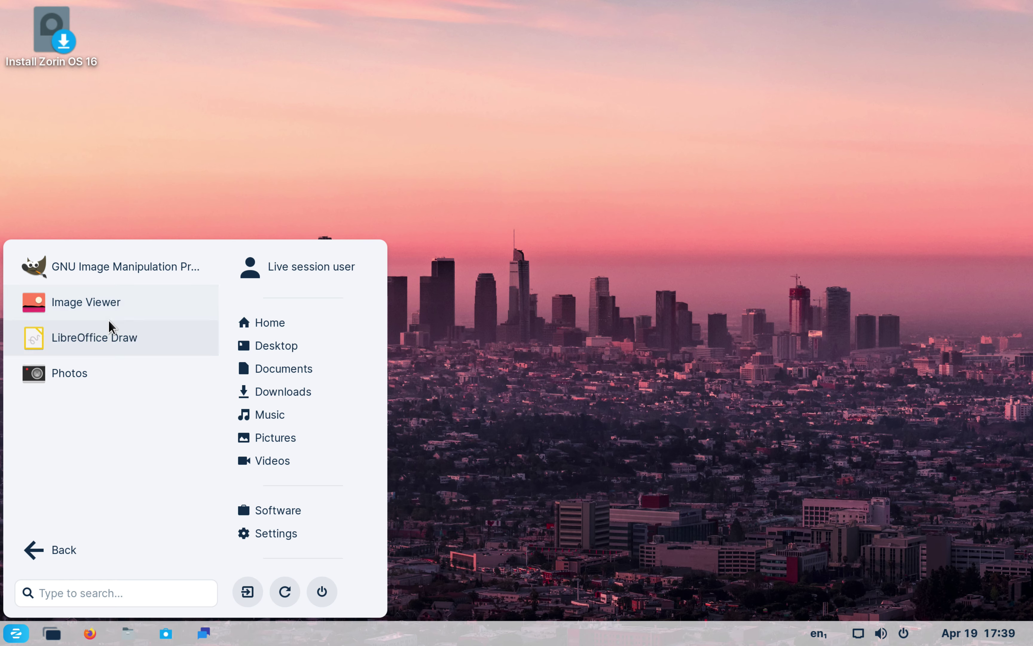
pyautogui.click(91, 370)
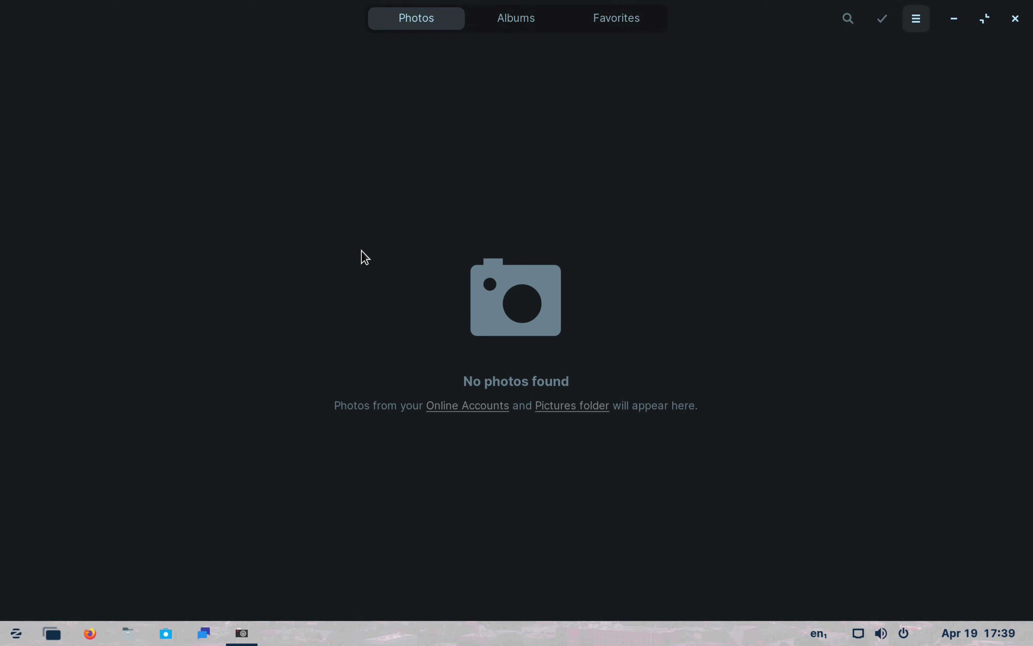
# View the About information of Photos, look at the Favorites, Albums and Photos views, and close the application
pyautogui.click(917, 21)
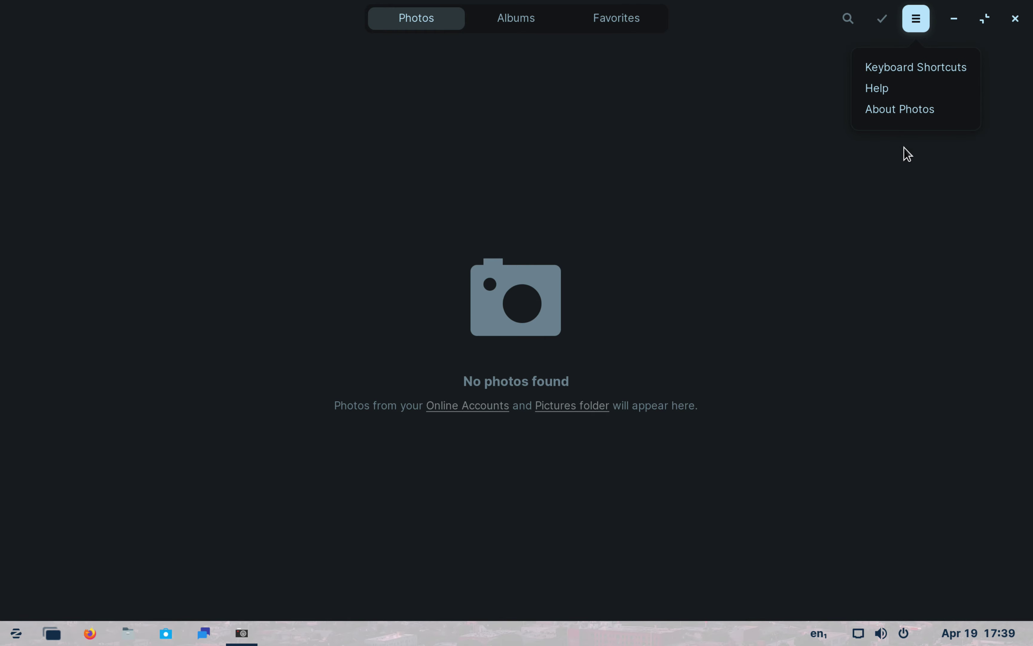
pyautogui.click(914, 109)
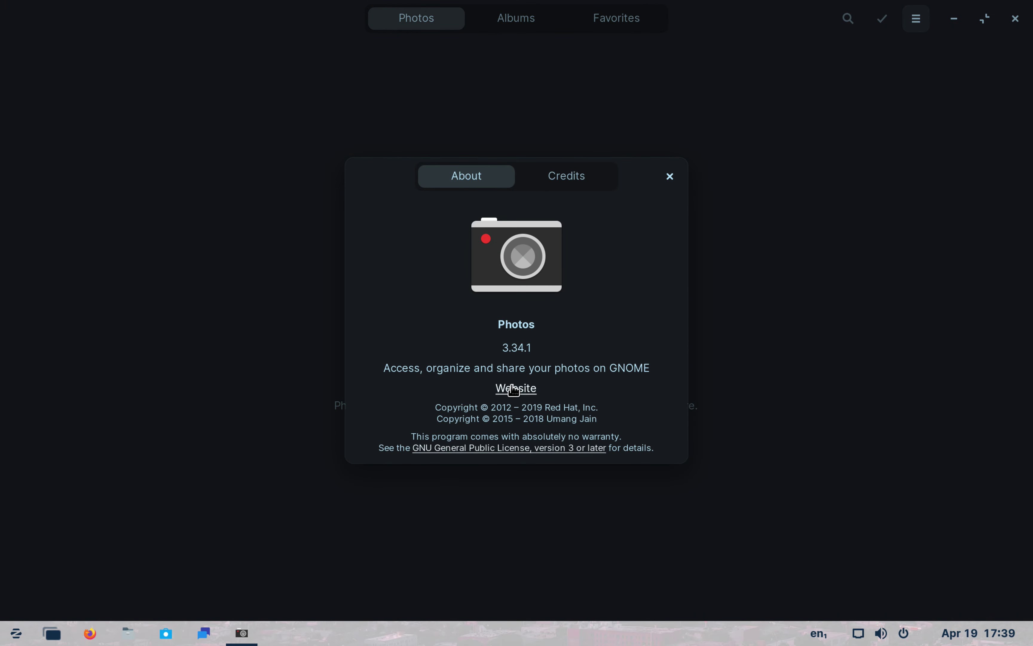
pyautogui.click(669, 178)
pyautogui.click(597, 22)
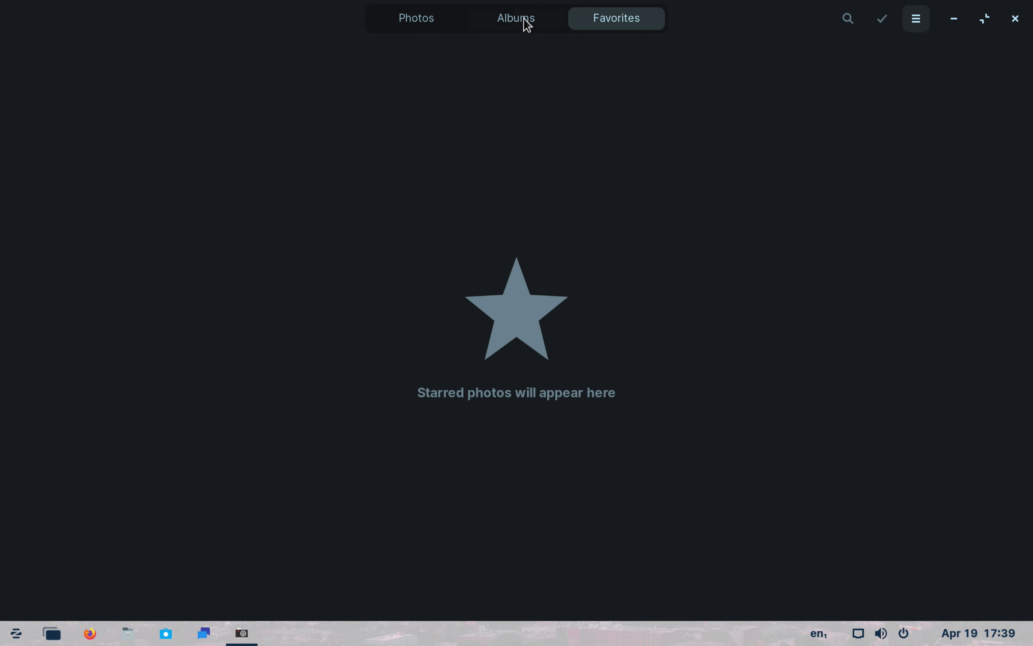
pyautogui.click(531, 26)
pyautogui.click(423, 21)
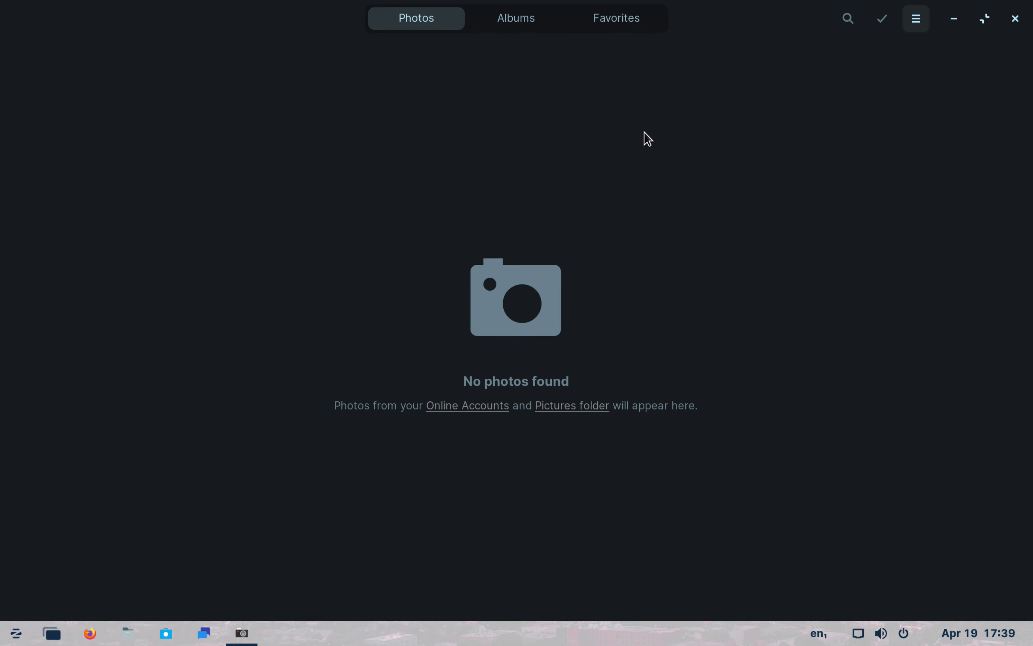
pyautogui.click(1015, 18)
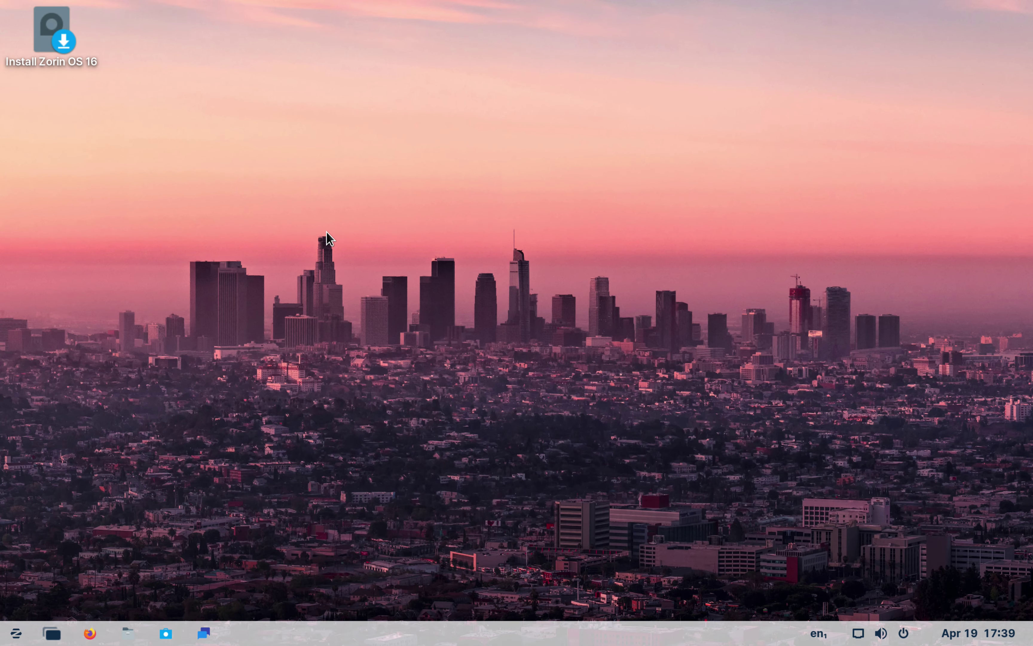
# Browse the Internet and Office categories of the installed applications and launch LibreOffice Writer
pyautogui.click(10, 636)
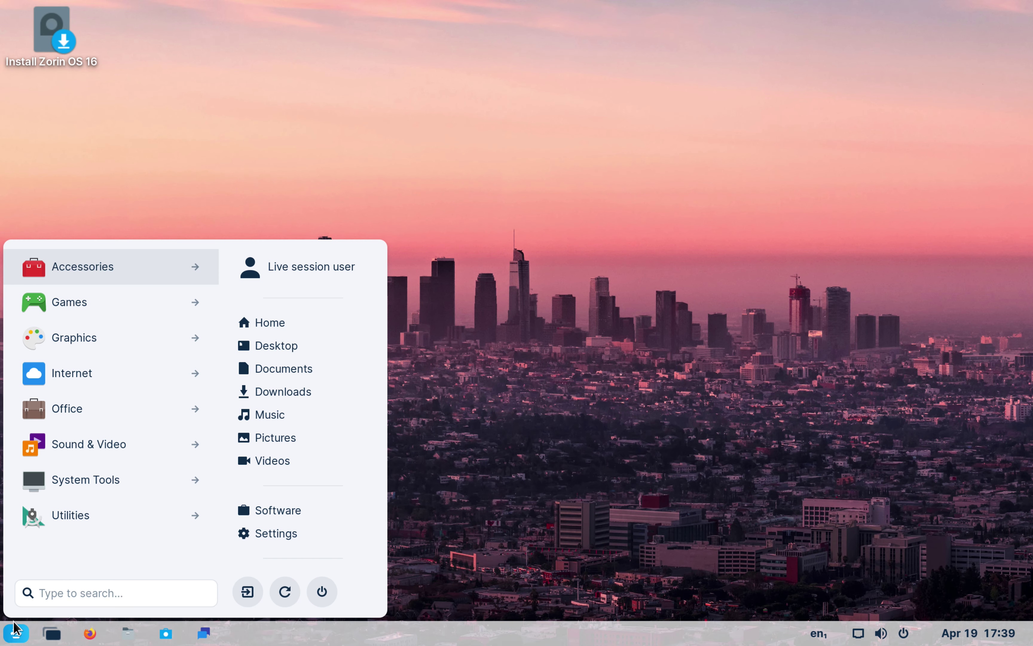
pyautogui.click(133, 377)
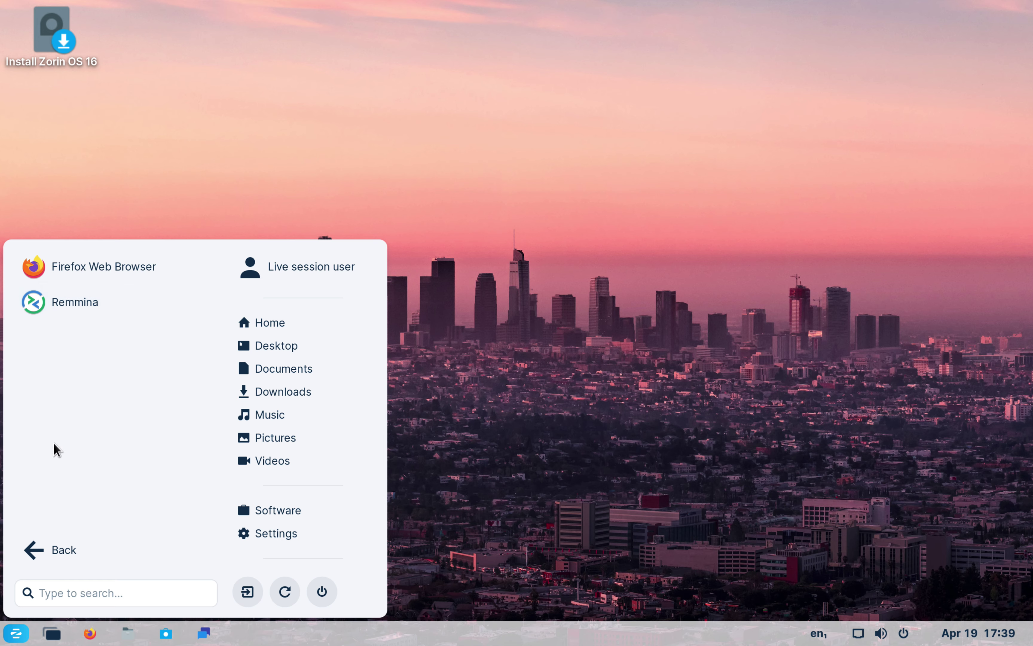
pyautogui.click(56, 542)
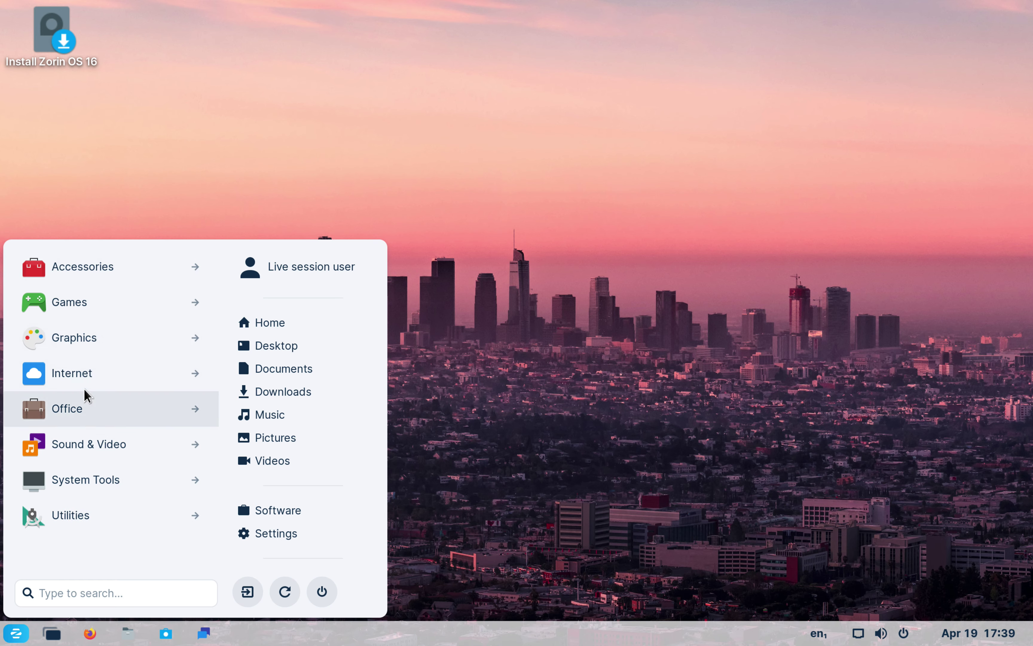
pyautogui.click(84, 398)
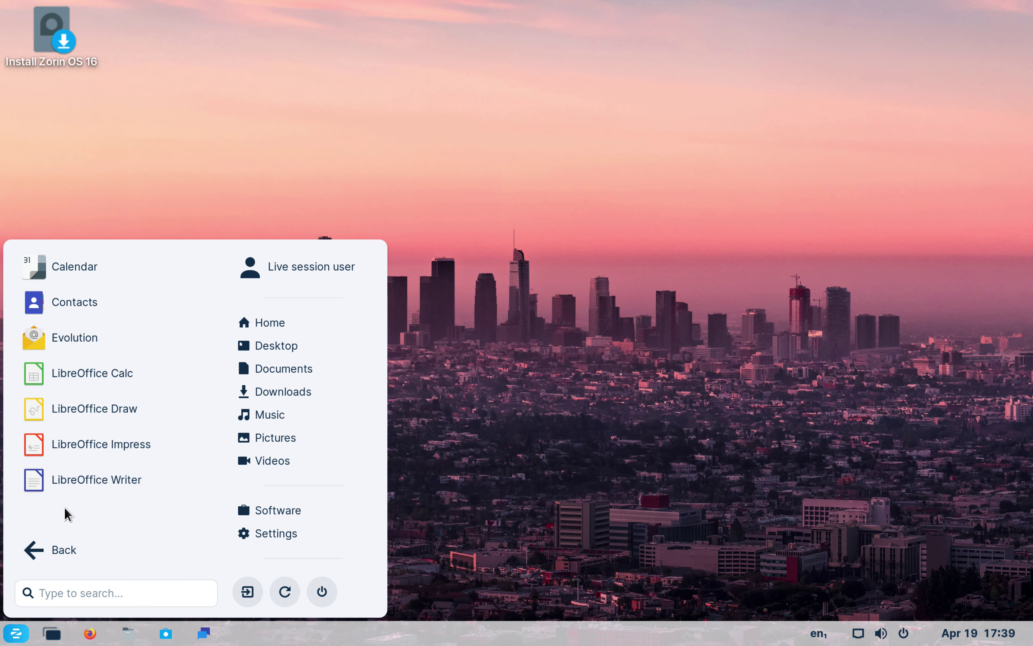
pyautogui.click(80, 479)
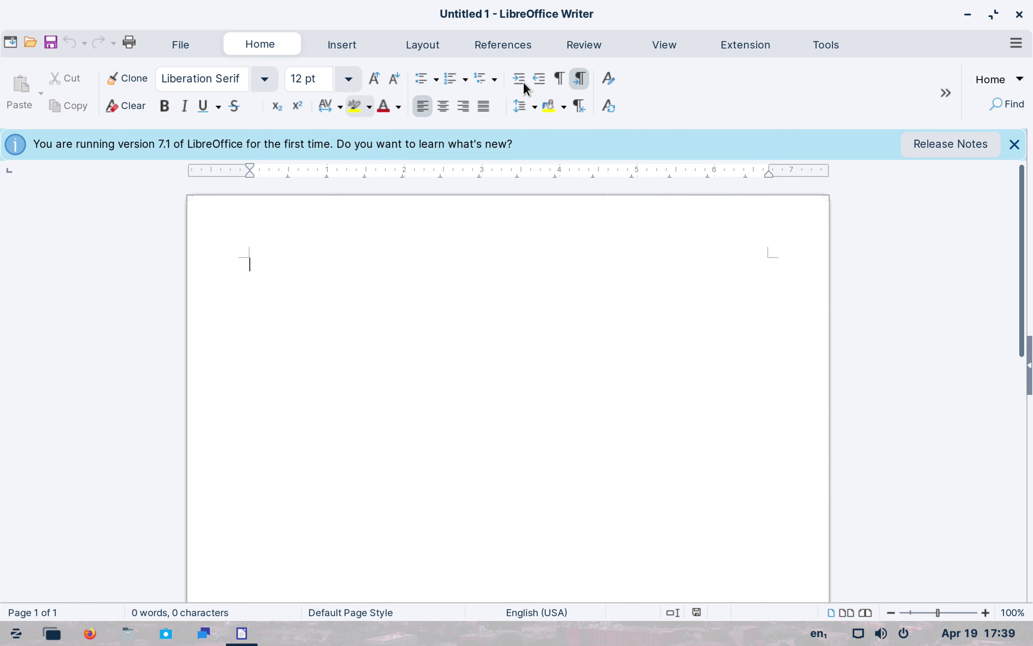
# Look through Writer's Extension, File, Home, Insert, Layout, References and Review command sets
pyautogui.click(743, 45)
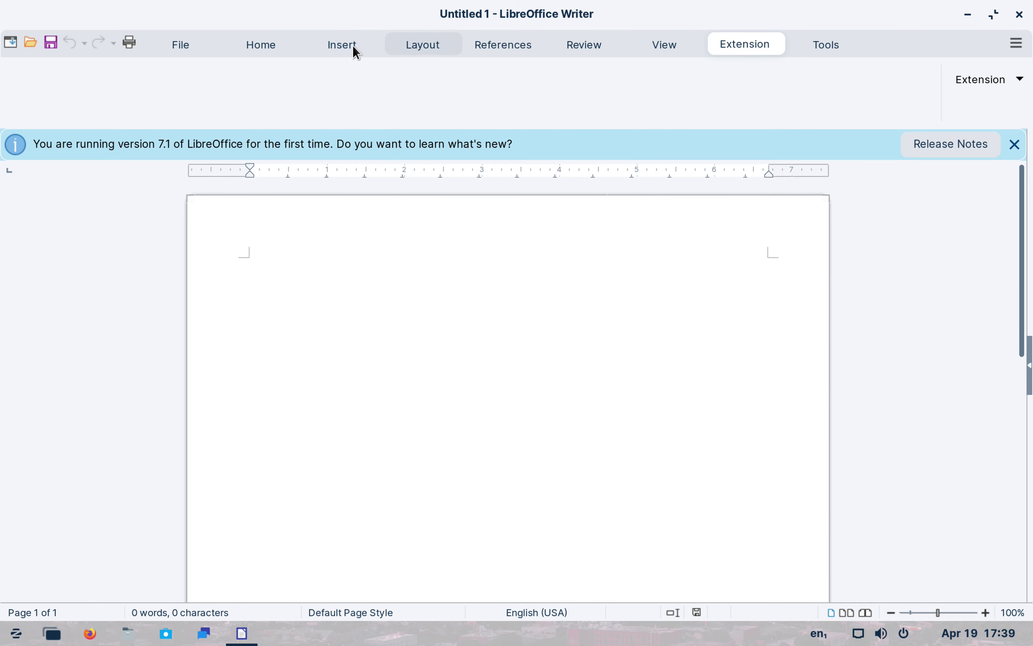
pyautogui.click(175, 45)
pyautogui.click(256, 45)
pyautogui.click(321, 46)
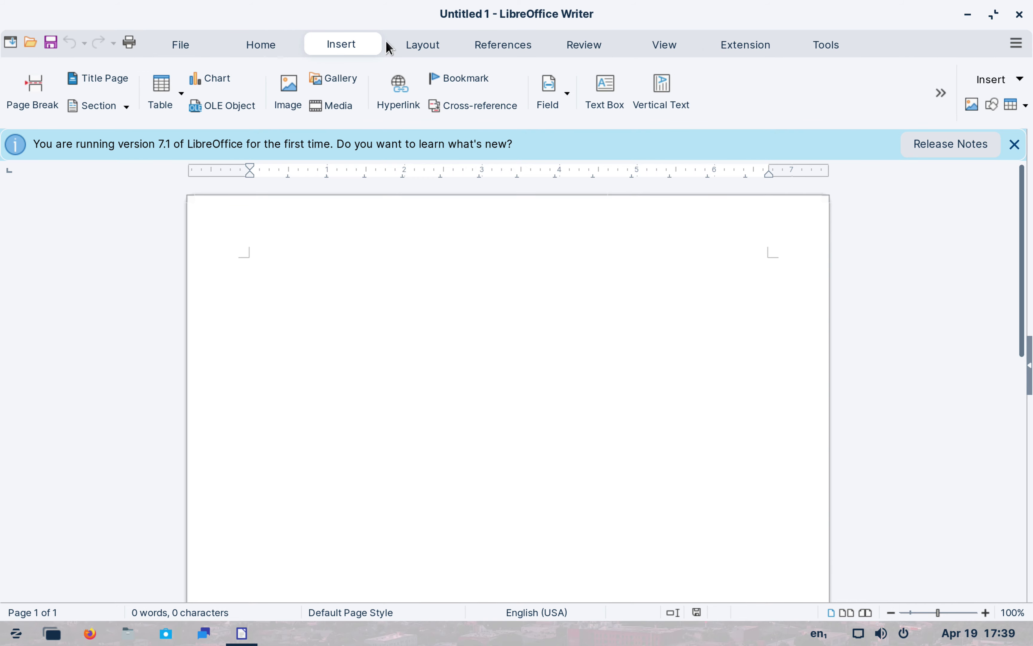
pyautogui.click(417, 40)
pyautogui.click(487, 43)
pyautogui.click(569, 50)
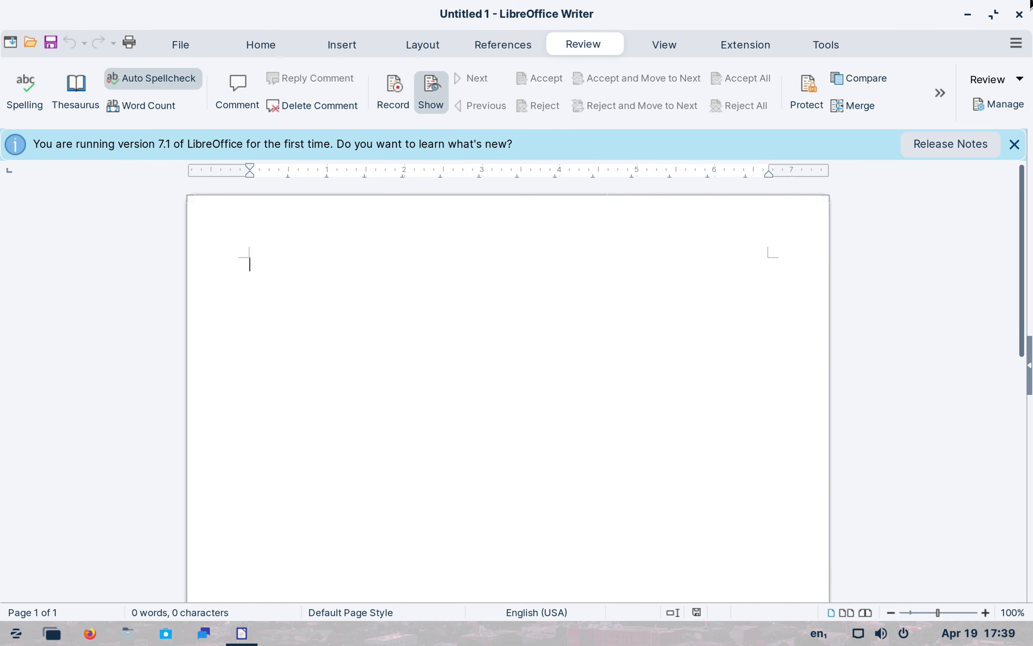
# Look over Writer's general options, view the About LibreOffice version information and close it
pyautogui.click(1016, 43)
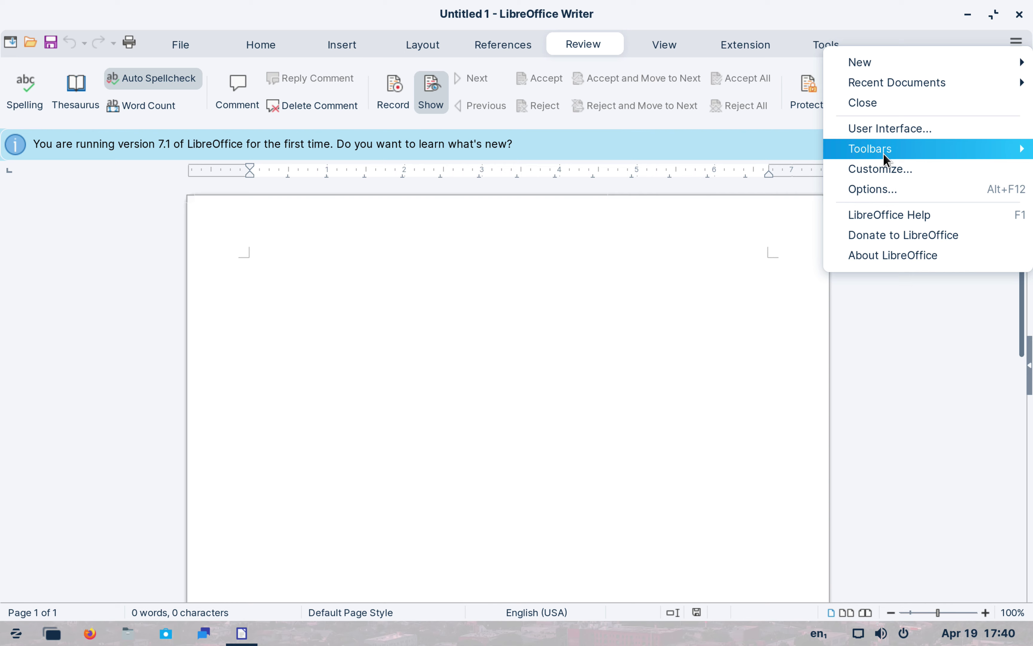
pyautogui.moveTo(882, 154)
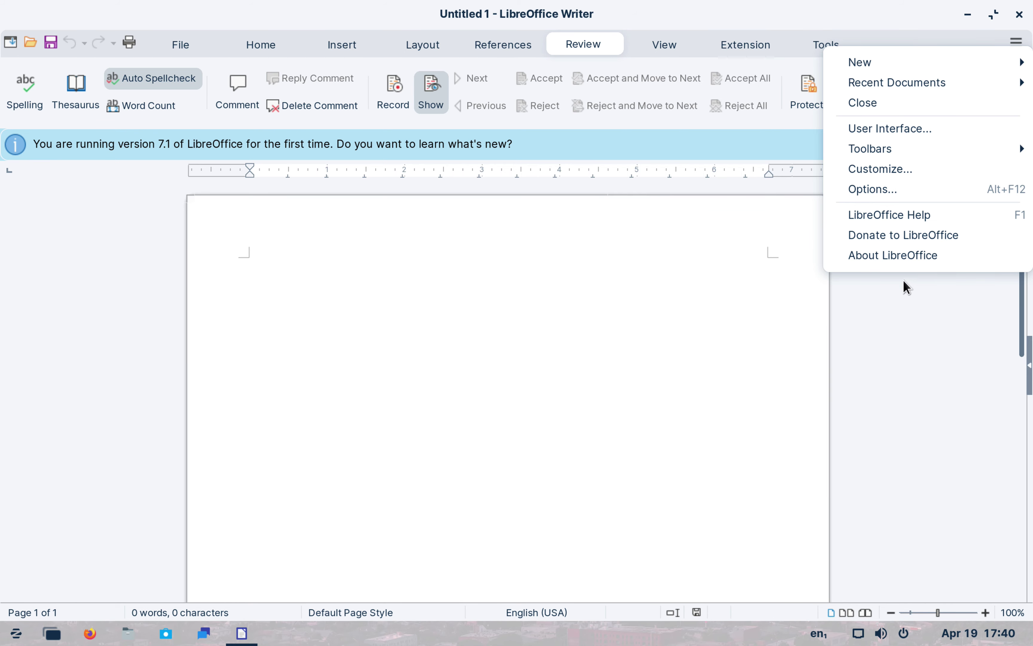
pyautogui.click(903, 280)
pyautogui.click(1016, 43)
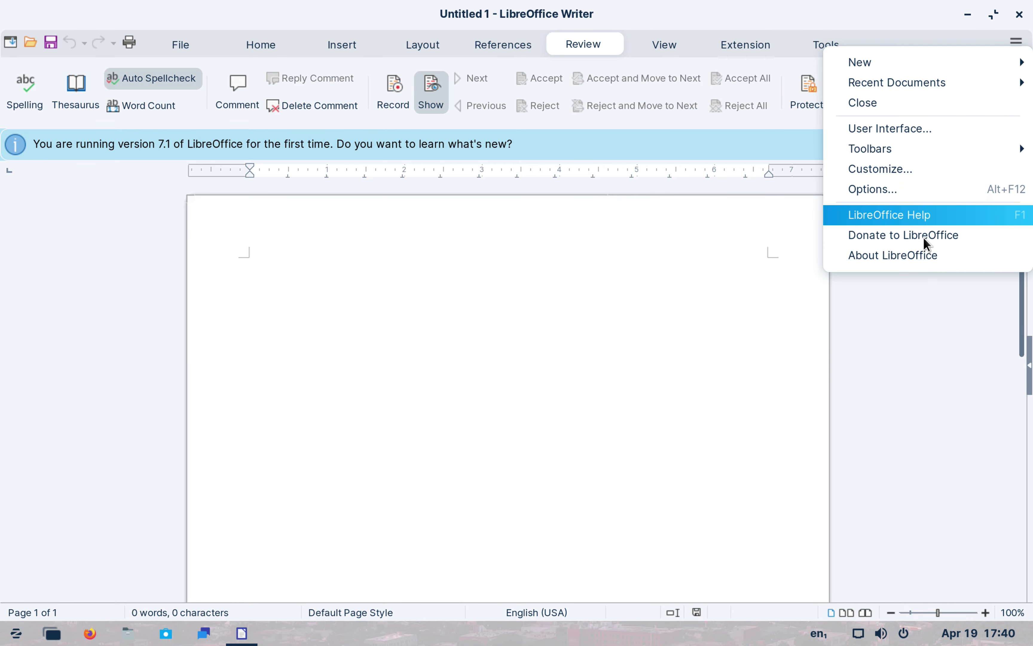
pyautogui.click(923, 254)
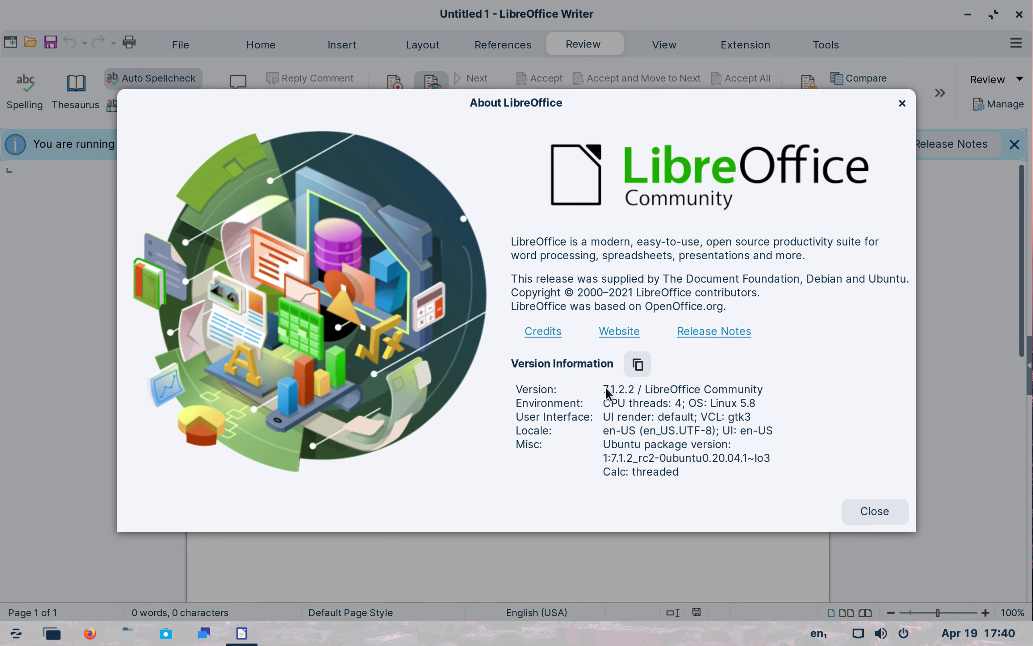
pyautogui.click(899, 92)
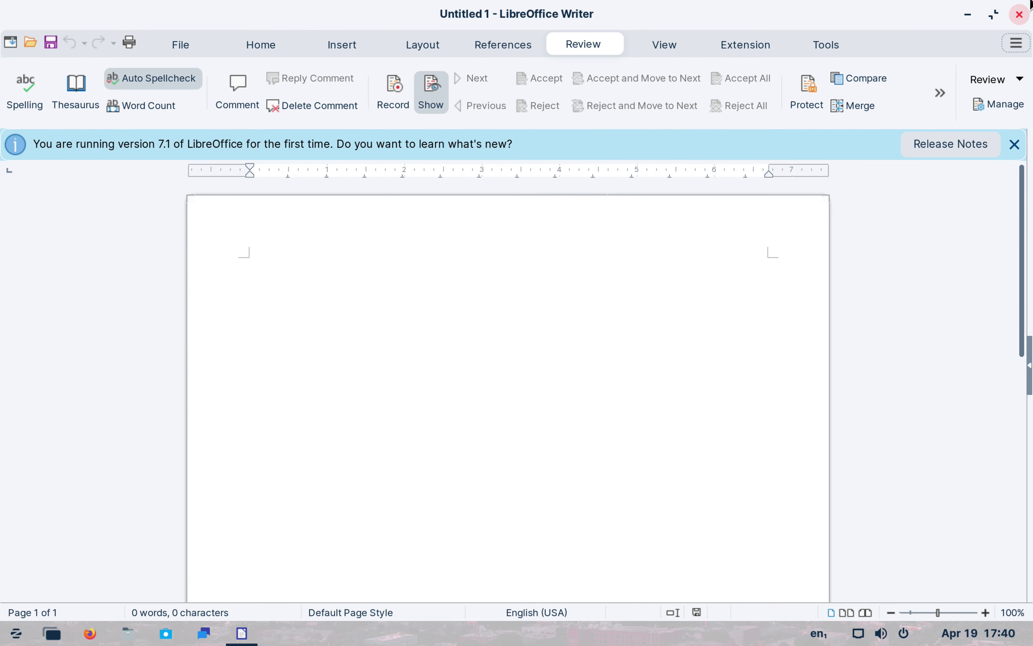
# Close Writer, look through the Sound & Video and System Tools application categories, and launch Zorin Appearance
pyautogui.click(1019, 13)
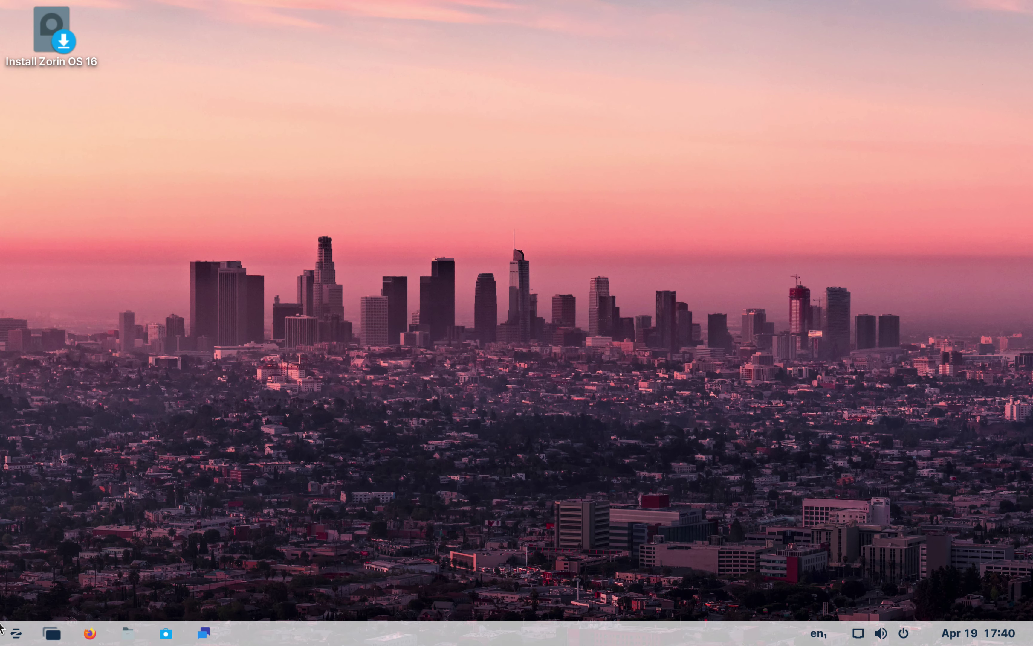
pyautogui.click(3, 631)
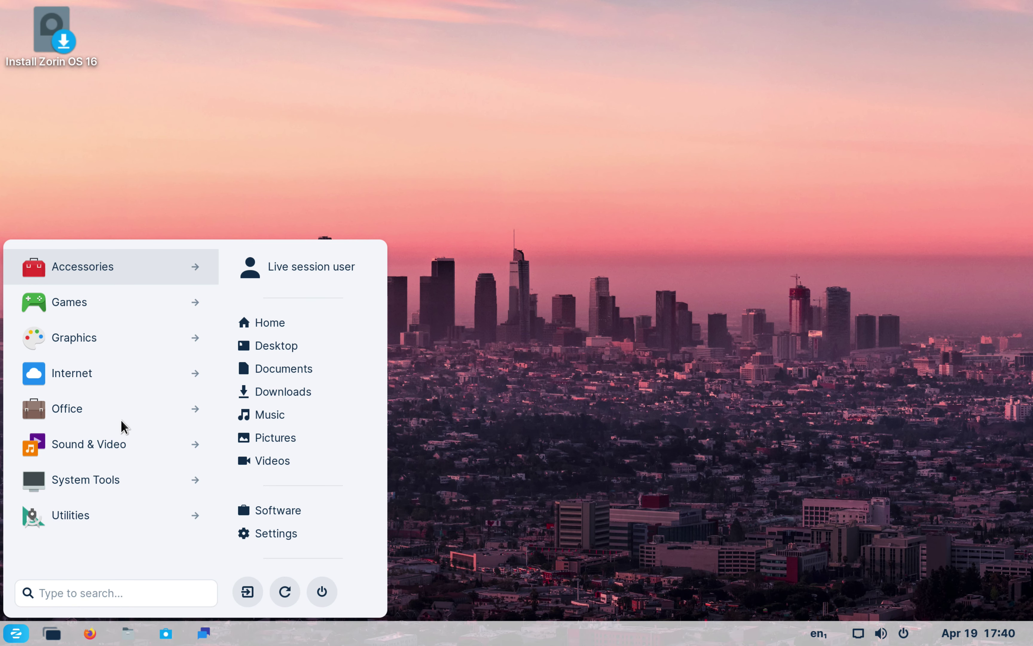
pyautogui.click(115, 433)
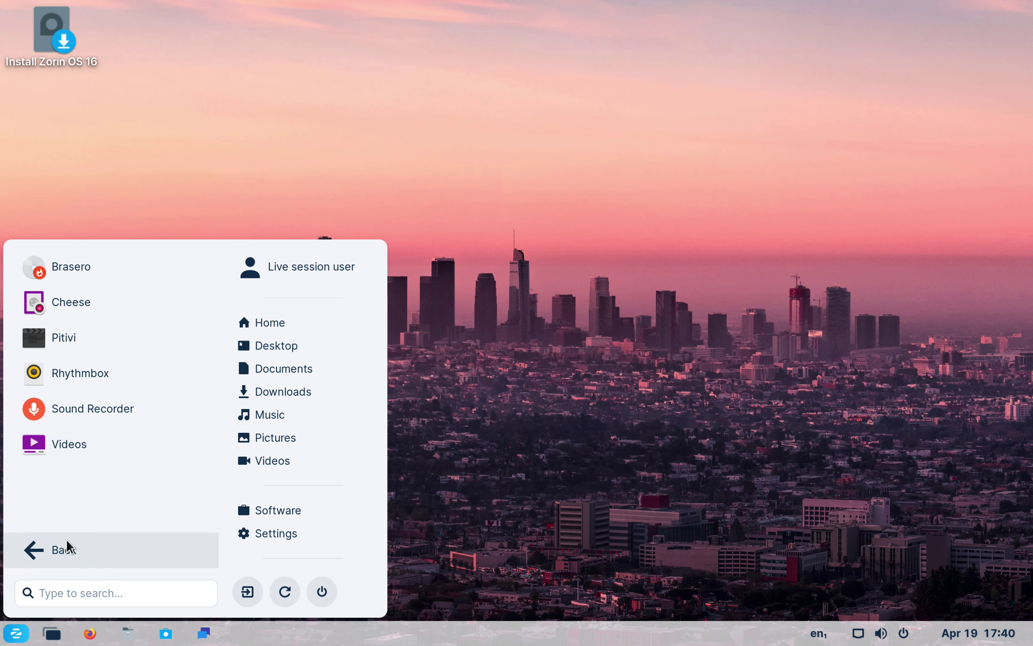
pyautogui.click(67, 549)
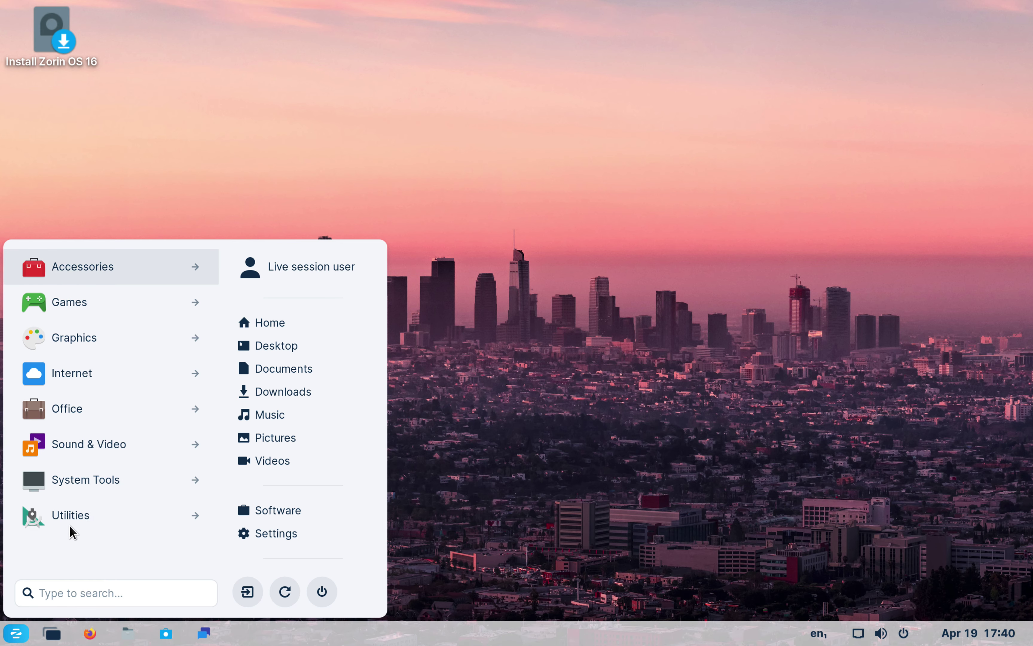
pyautogui.click(90, 487)
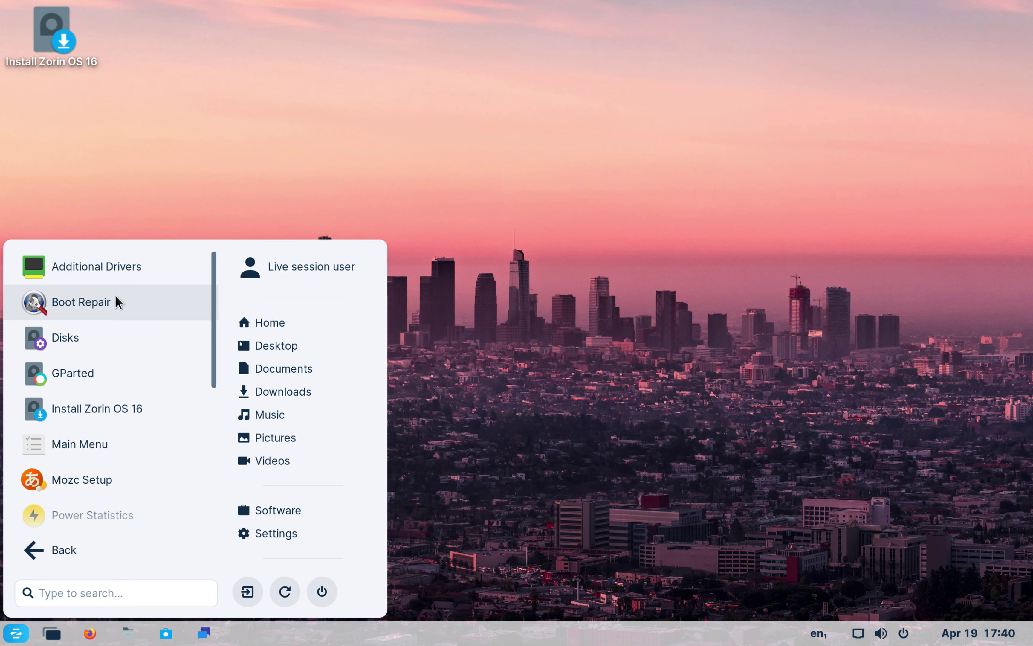
pyautogui.scroll(-5, 119, 302)
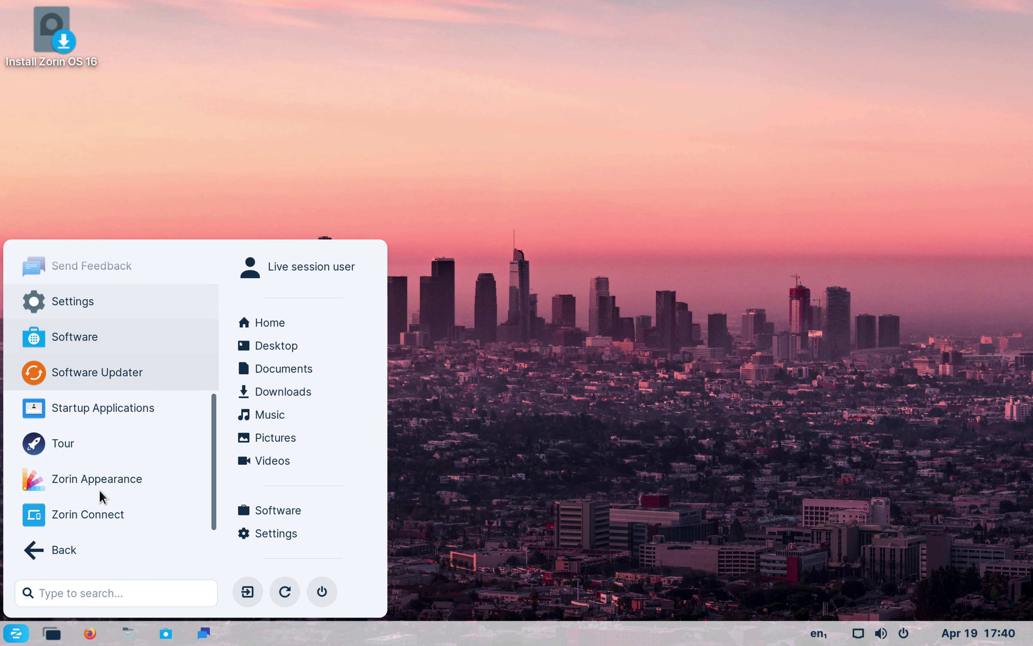
pyautogui.click(105, 469)
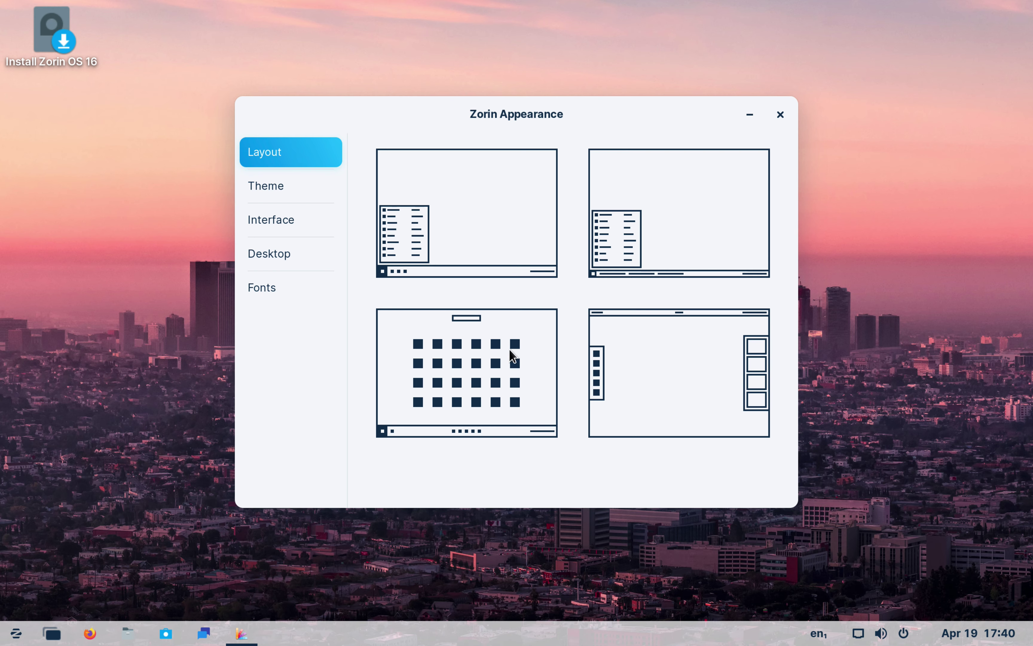
# Switch the desktop to the second layout, with labelled window buttons on the taskbar, and check its application menu
pyautogui.click(641, 217)
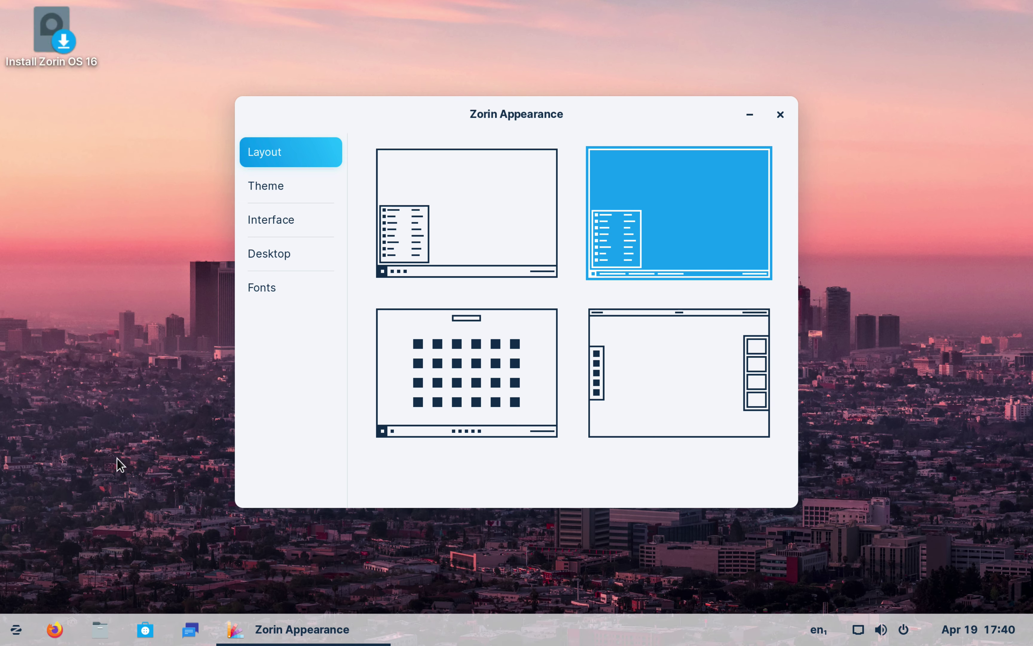
pyautogui.click(15, 630)
pyautogui.click(14, 630)
# Set the taskbar's panel size to 30 px in Taskbar Settings and close the settings window
pyautogui.rightClick(455, 635)
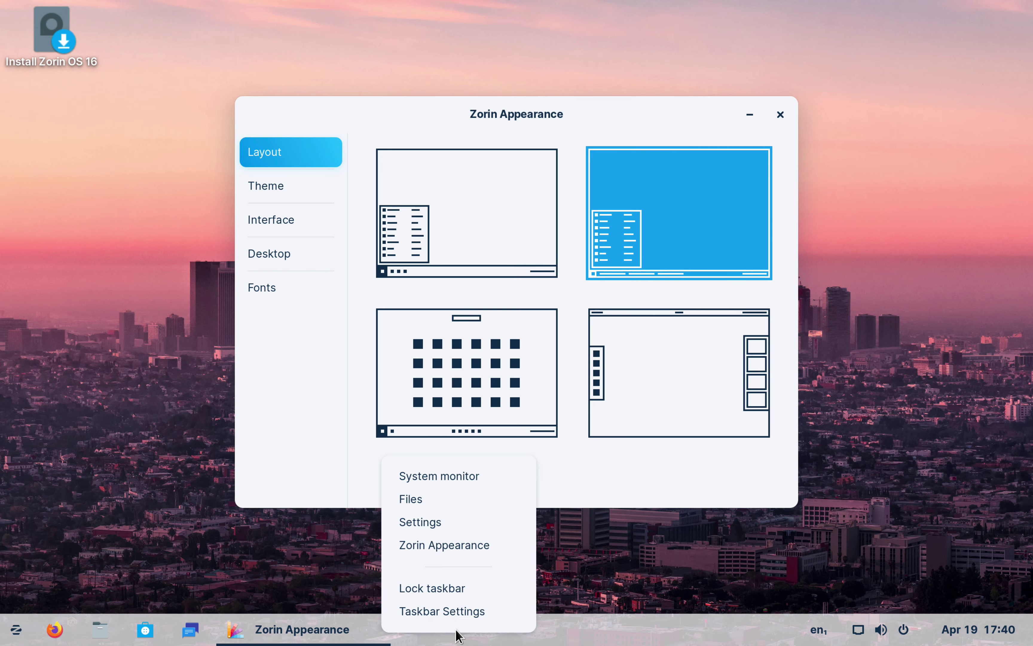
pyautogui.click(461, 613)
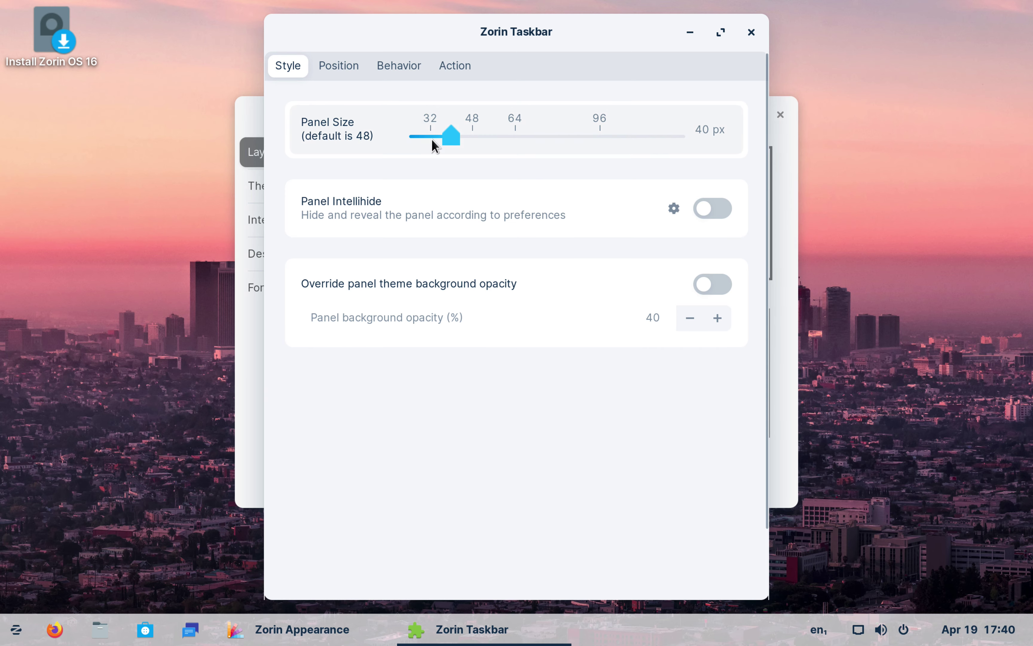
pyautogui.moveTo(448, 137); pyautogui.dragTo(429, 138)
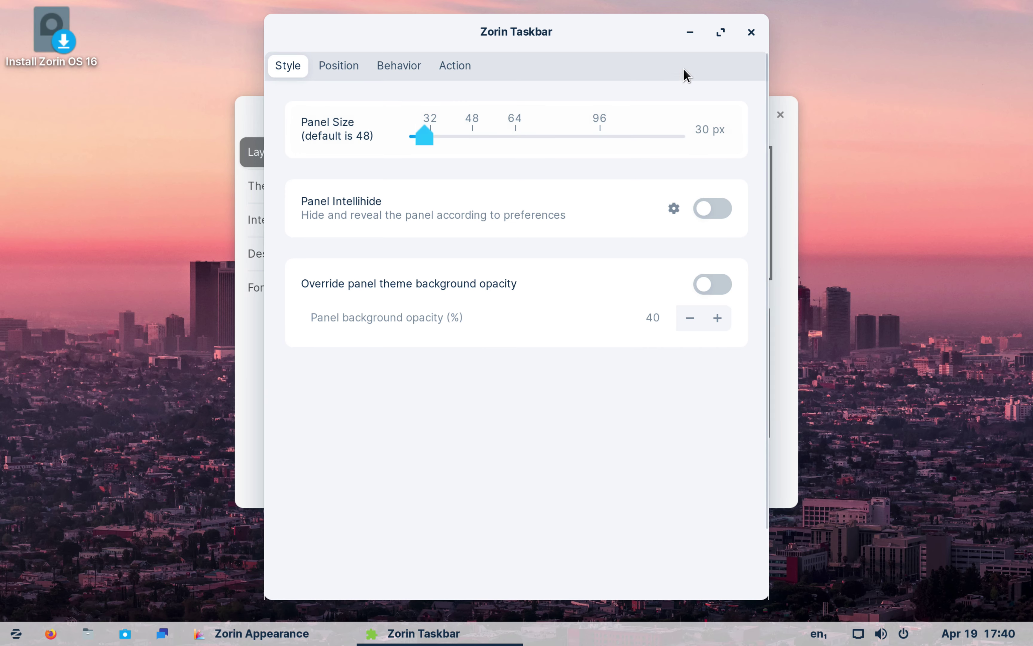
pyautogui.click(750, 32)
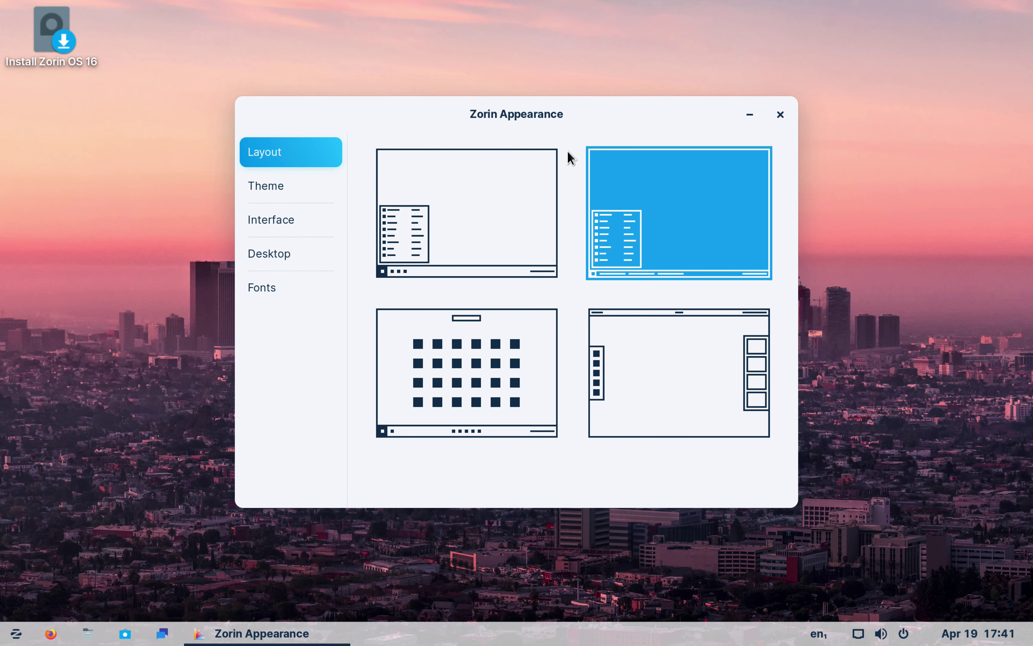
# Try the dark theme background, open the Home folder to preview it, and restore the light background
pyautogui.click(278, 188)
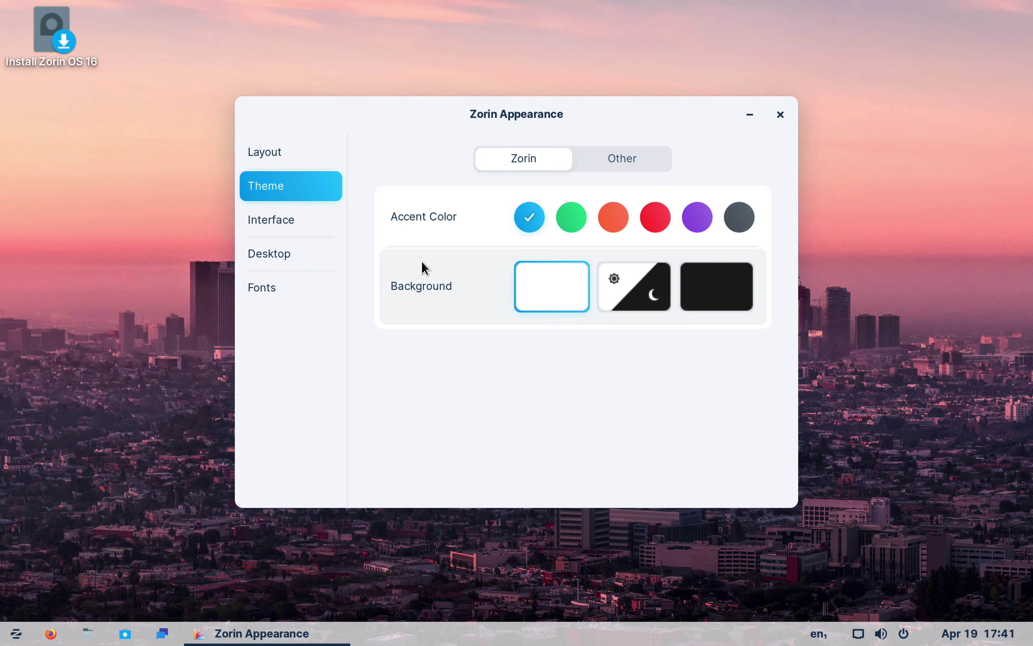
pyautogui.click(711, 292)
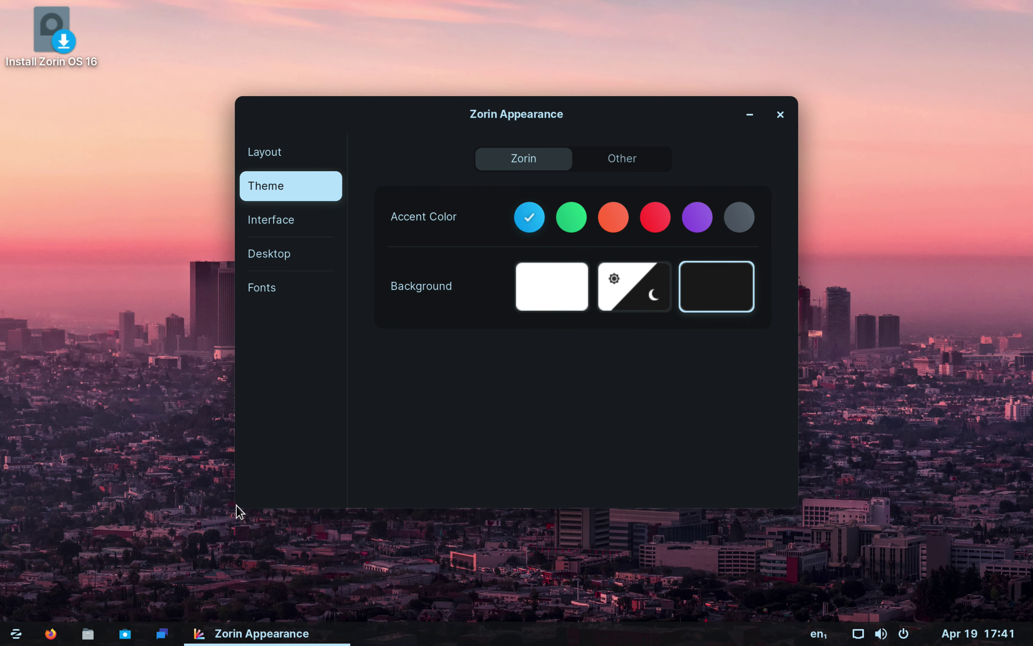
pyautogui.click(86, 631)
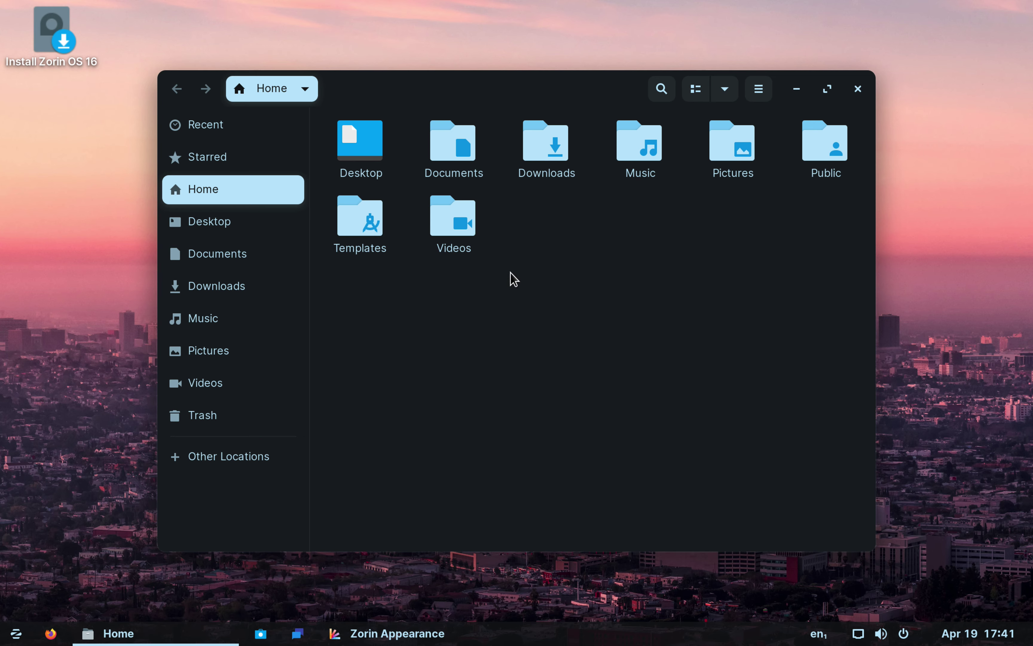
pyautogui.click(380, 632)
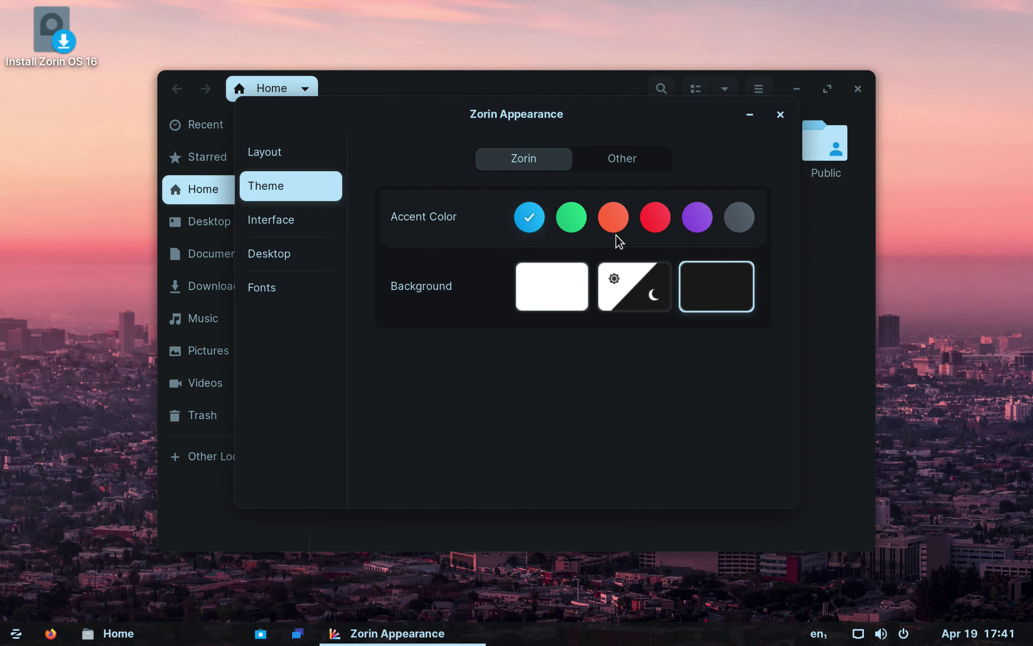
pyautogui.click(536, 301)
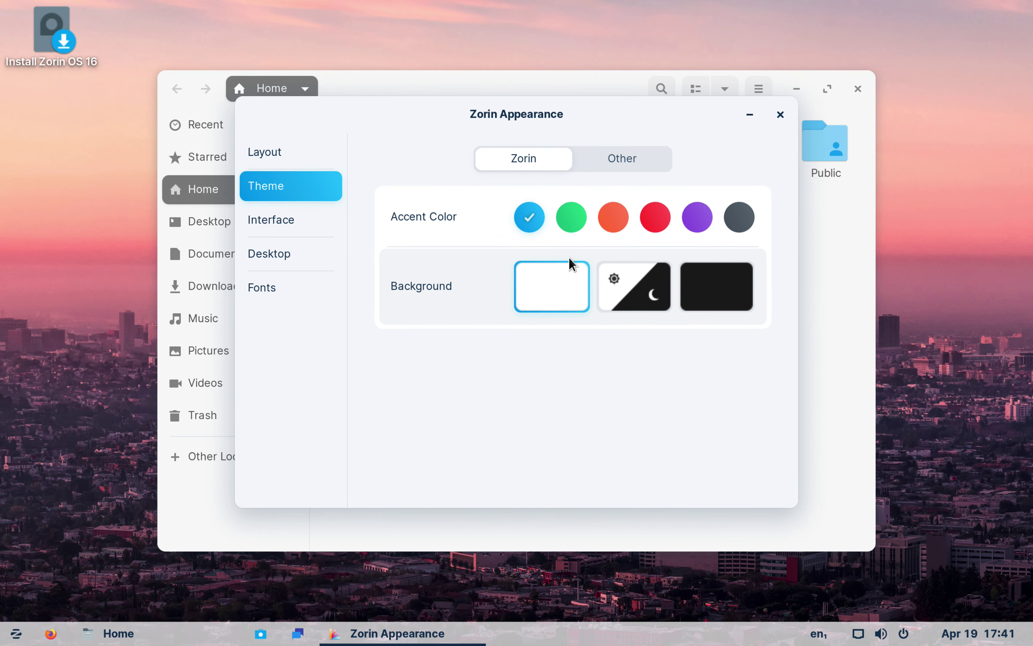
# Try the green, orange, red and grey accent colors and move the Zorin Appearance window to reveal the folder icons behind it
pyautogui.click(575, 220)
pyautogui.click(617, 220)
pyautogui.click(652, 215)
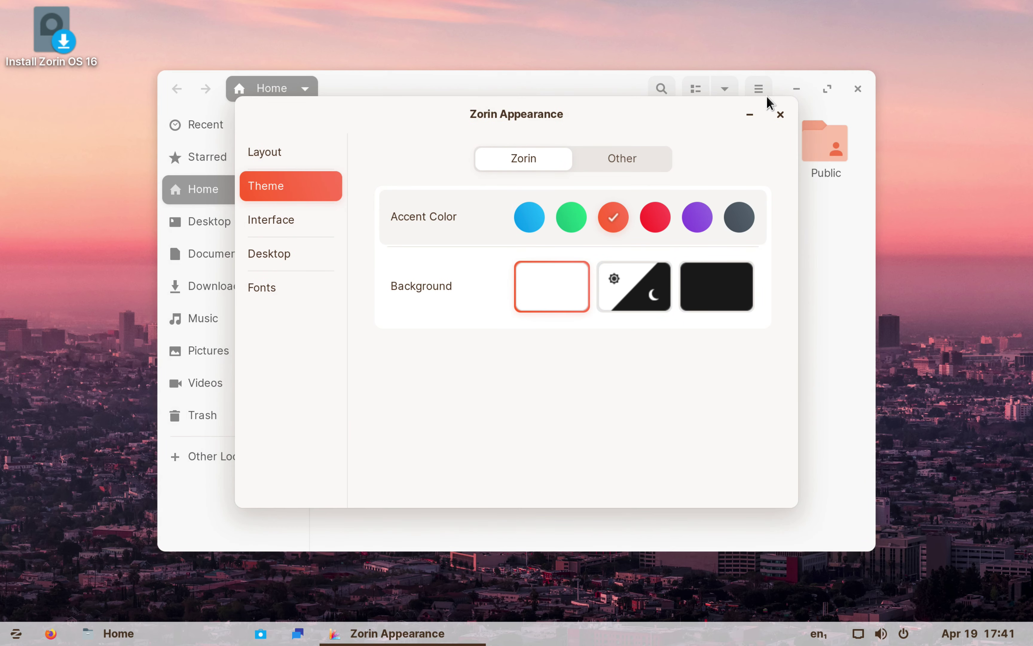
pyautogui.click(731, 215)
pyautogui.moveTo(639, 101); pyautogui.dragTo(574, 183)
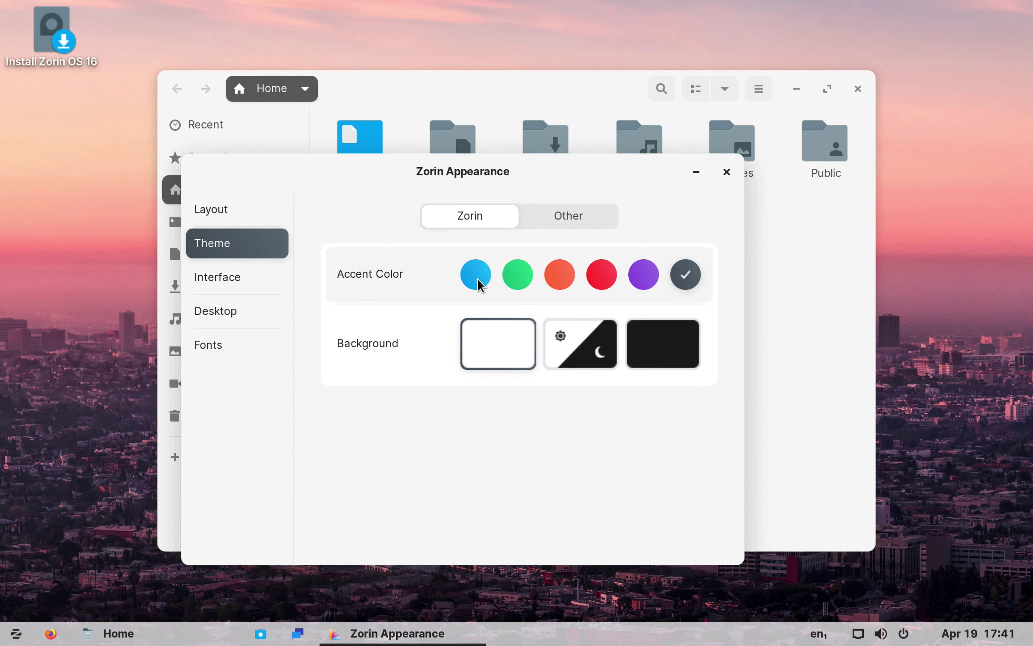
# Look through the Other theme options for the applications, icons and shell without choosing any
pyautogui.click(561, 217)
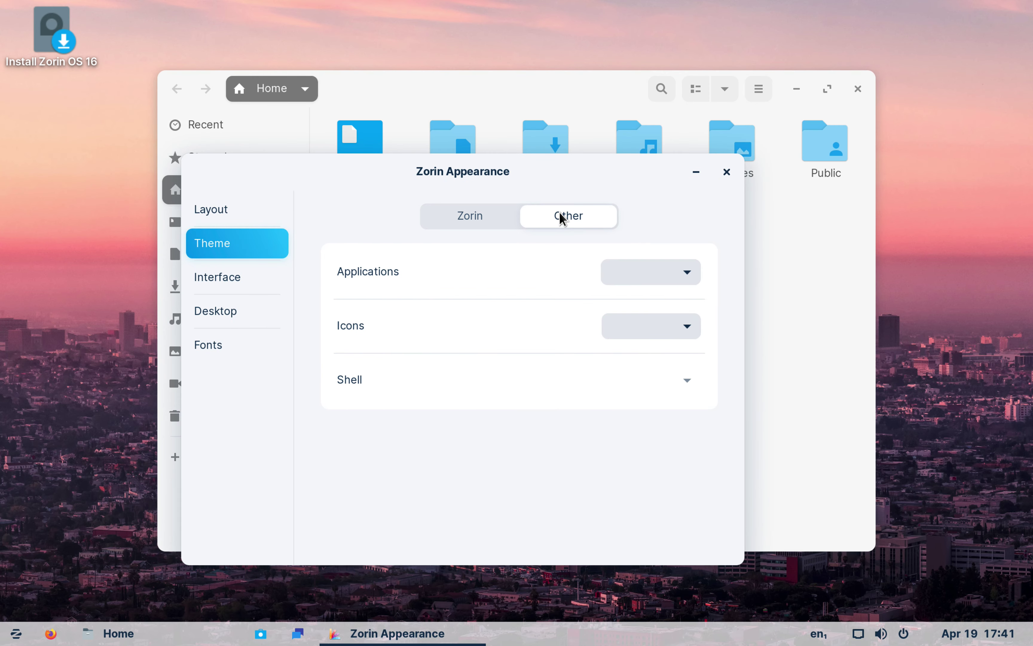
pyautogui.click(638, 280)
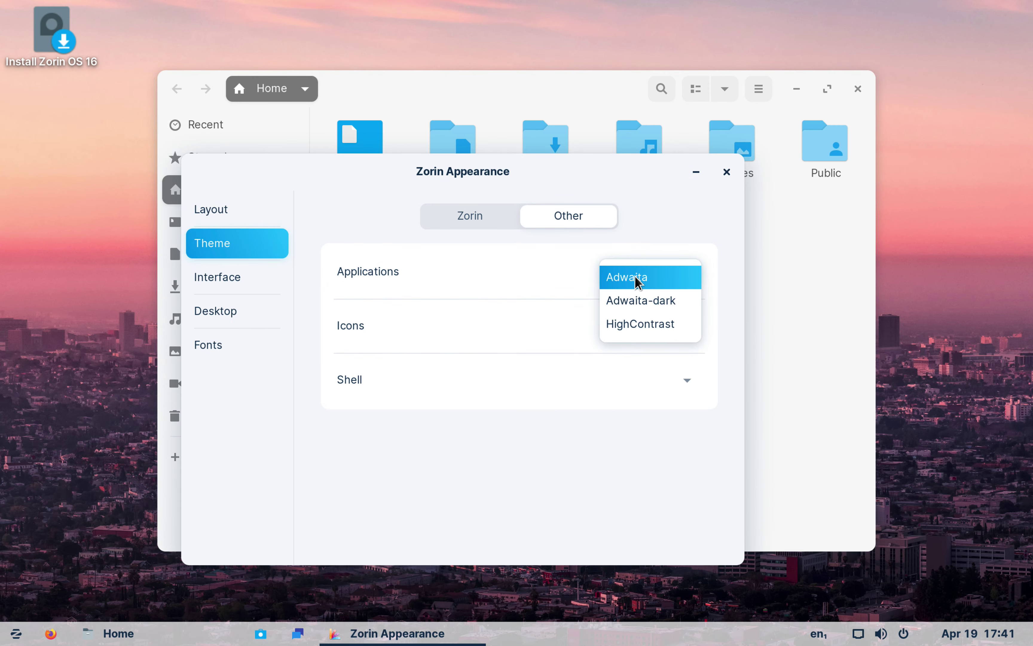
pyautogui.click(585, 475)
pyautogui.click(613, 326)
pyautogui.click(600, 458)
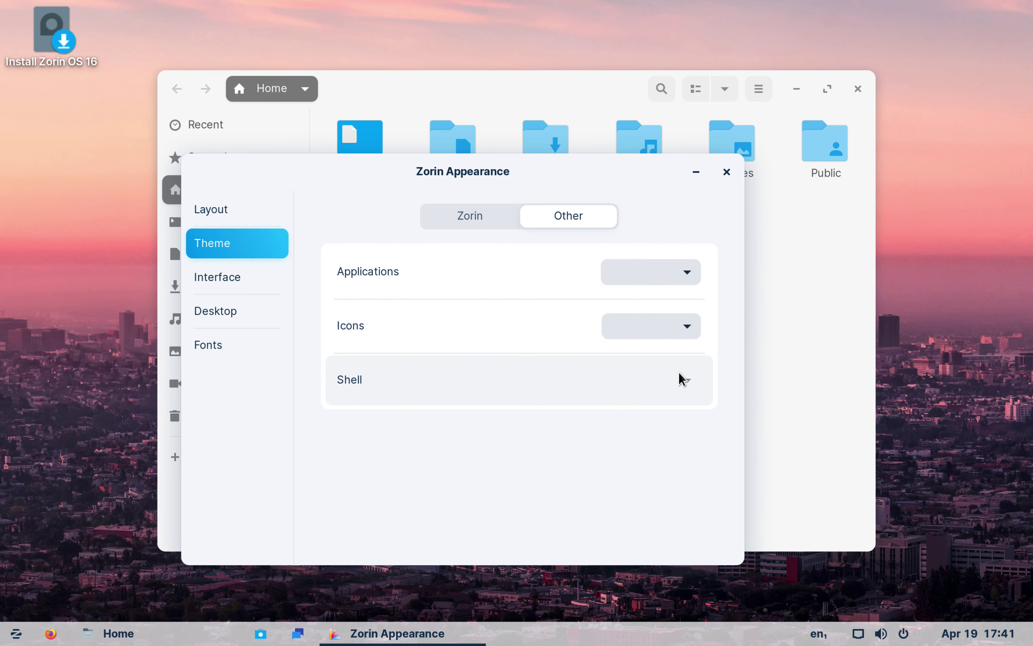
# Try placing the titlebar buttons on the left, restore them to the right, and try the Jelly Mode setting
pyautogui.click(284, 282)
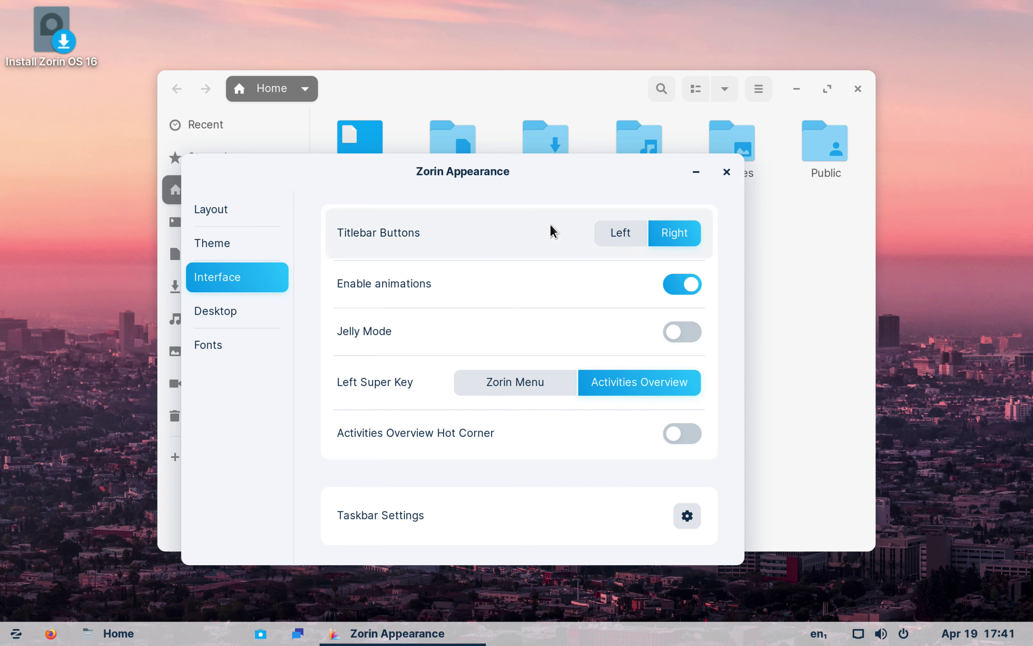
pyautogui.click(621, 233)
pyautogui.click(663, 233)
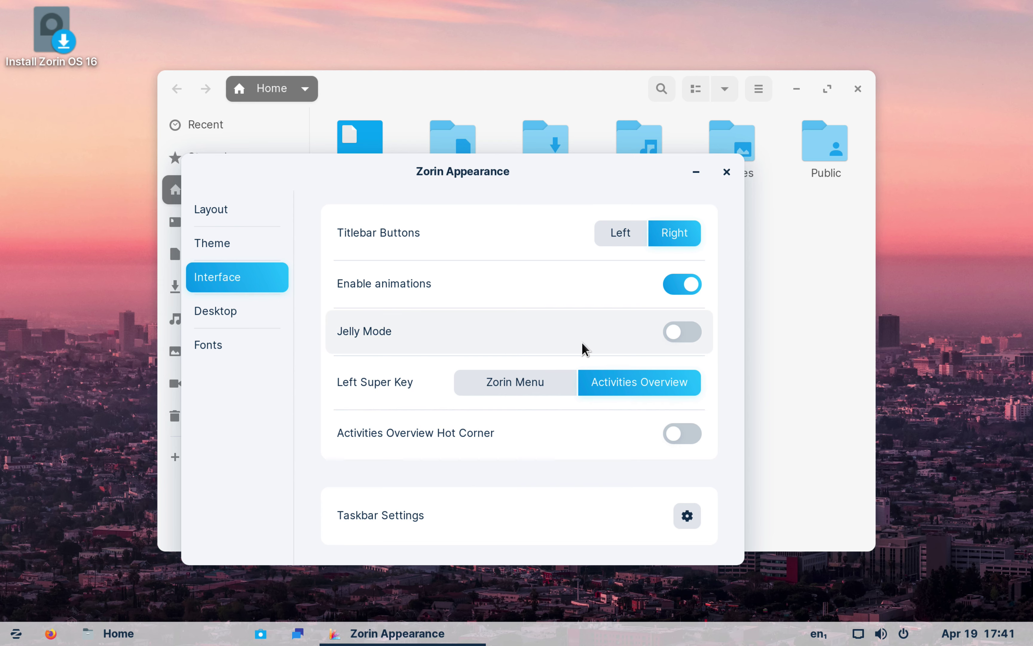
pyautogui.click(690, 332)
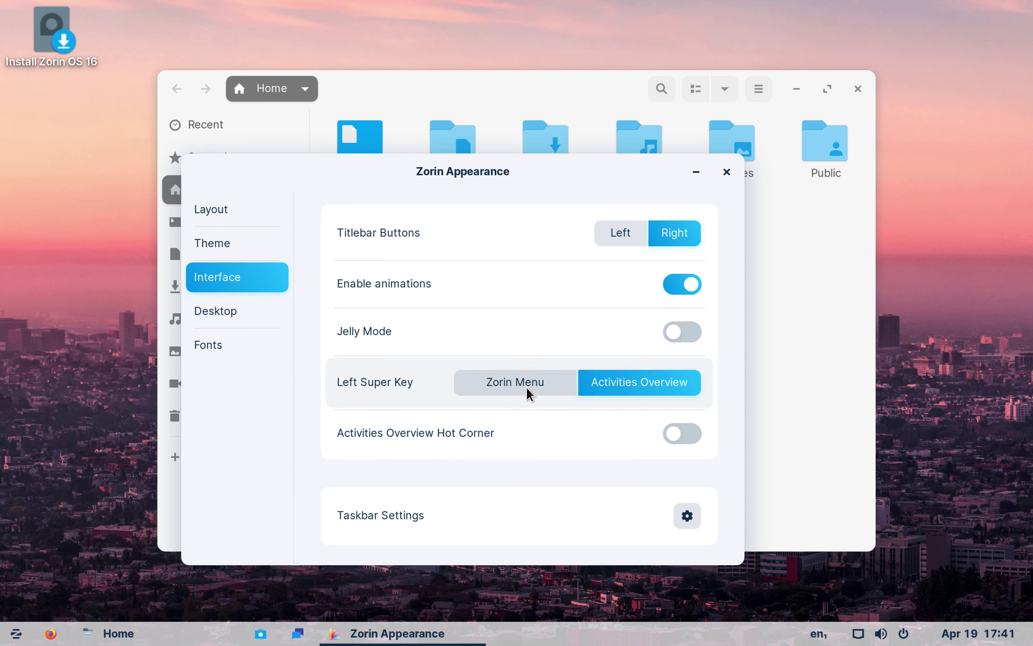
# Try assigning the left Super key to the Zorin Menu, then restore Activities Overview
pyautogui.click(545, 386)
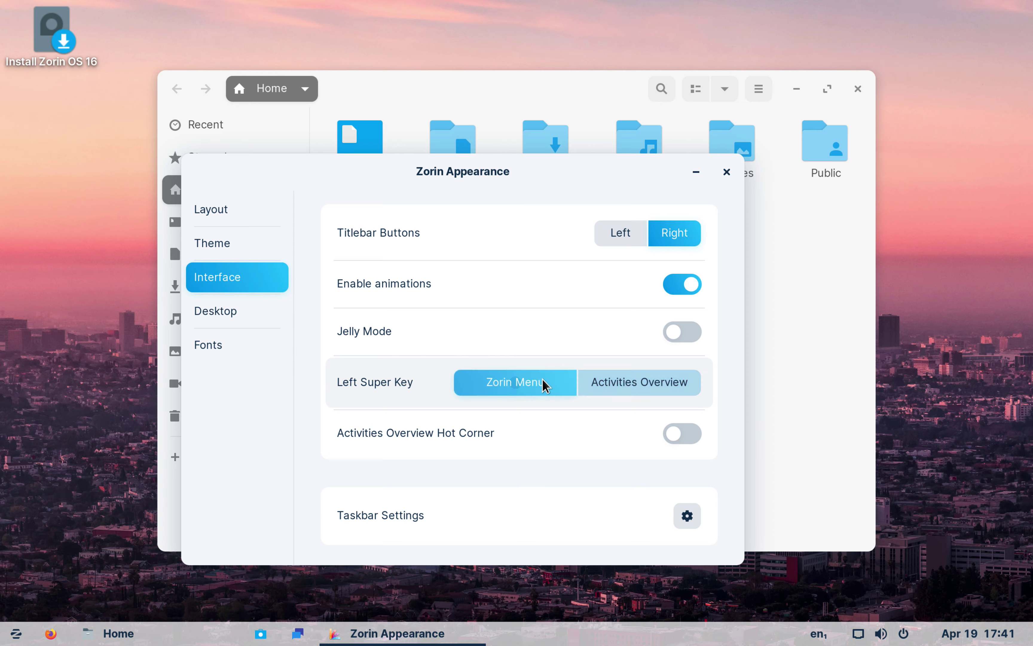
pyautogui.click(3, 633)
pyautogui.click(3, 633)
pyautogui.click(609, 387)
# Enable the Home, Trash and Mounted Volumes icons on the desktop
pyautogui.click(204, 311)
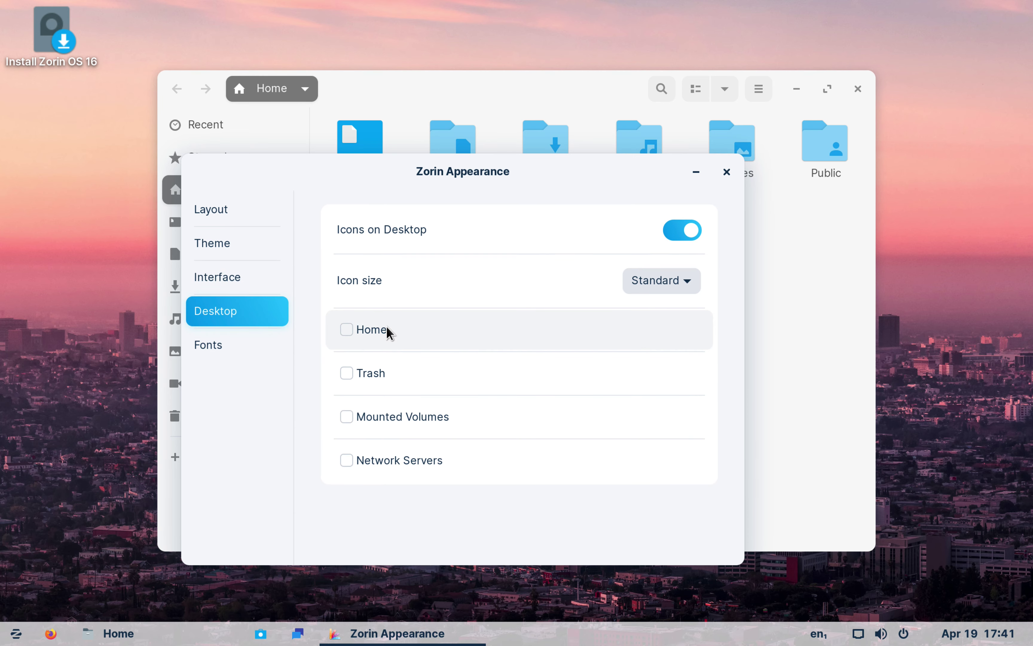
pyautogui.click(346, 332)
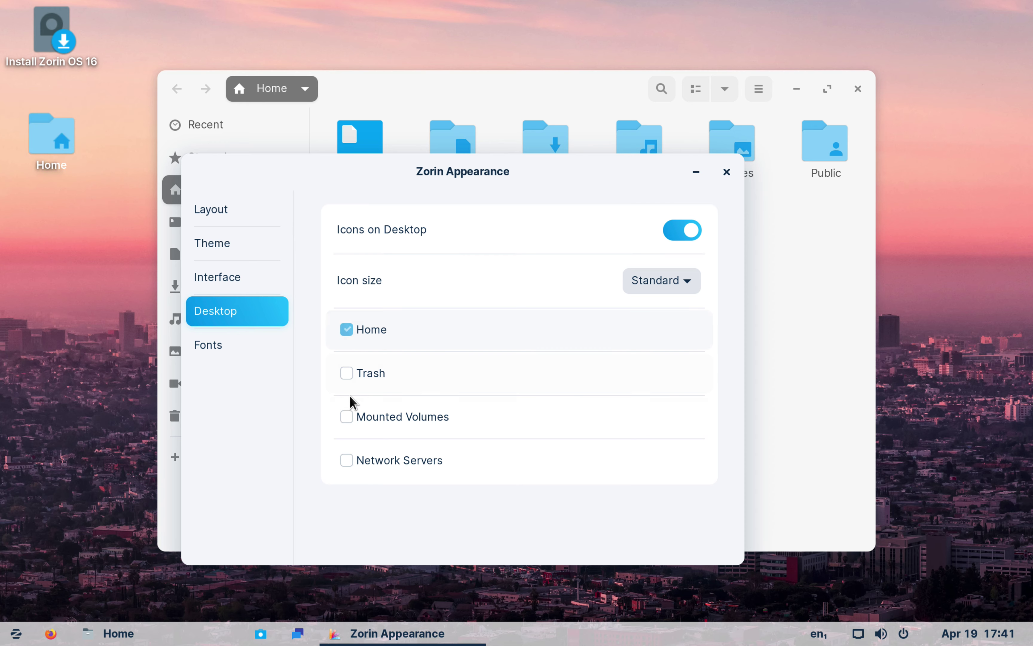
pyautogui.click(345, 378)
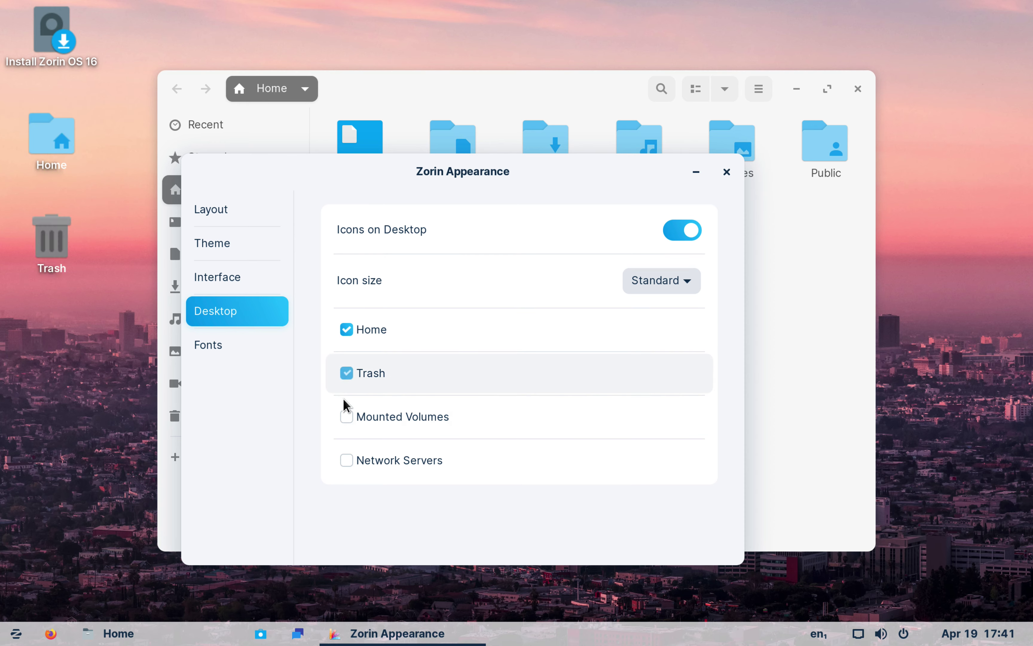
pyautogui.click(346, 417)
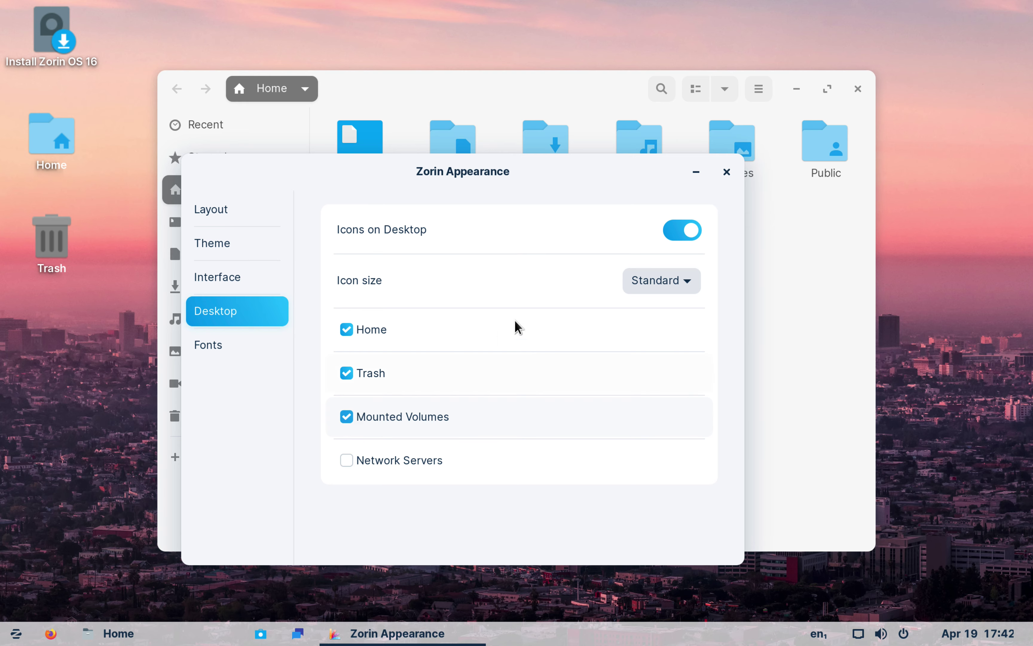
# View the font settings, close Zorin Appearance, and move the Home folder window clear of the desktop icons
pyautogui.click(218, 356)
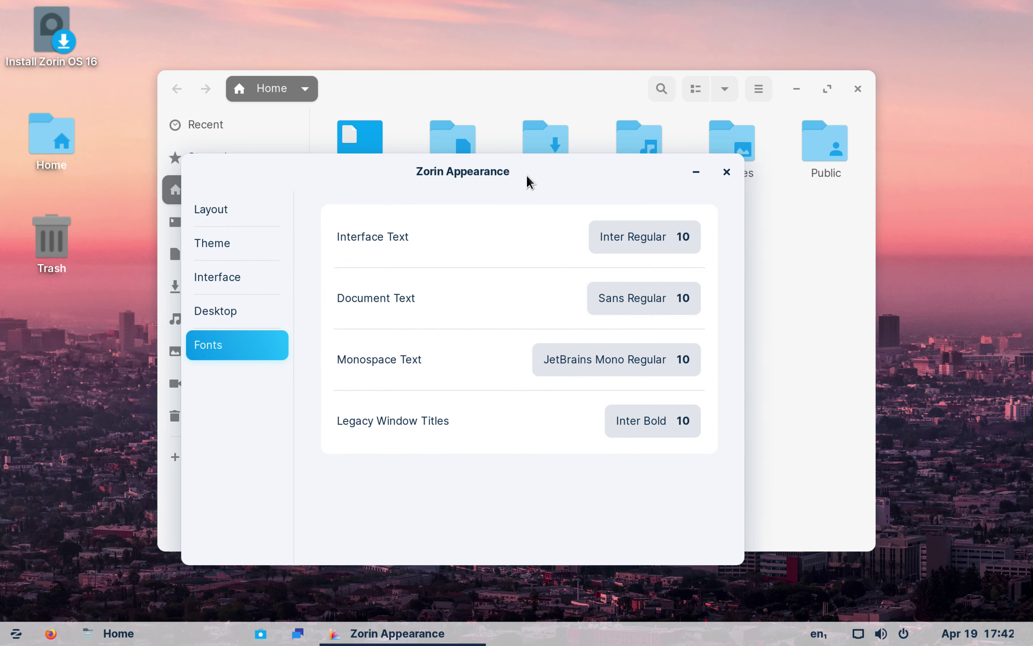
pyautogui.click(726, 172)
pyautogui.moveTo(598, 85); pyautogui.dragTo(643, 69)
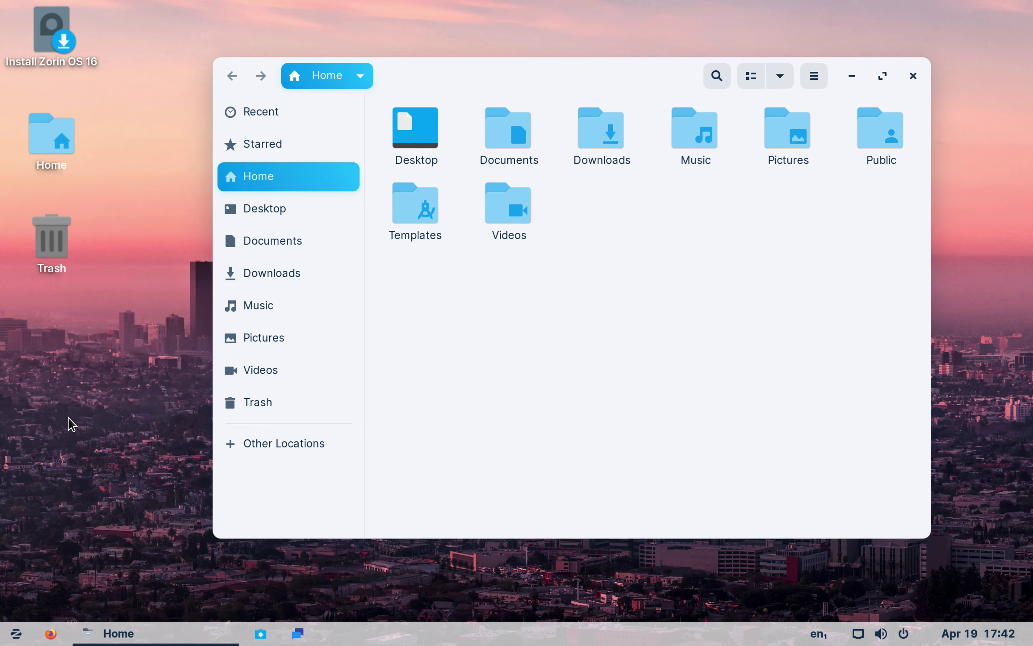
# Open the Utilities category of the installed applications and launch Calculator
pyautogui.click(16, 633)
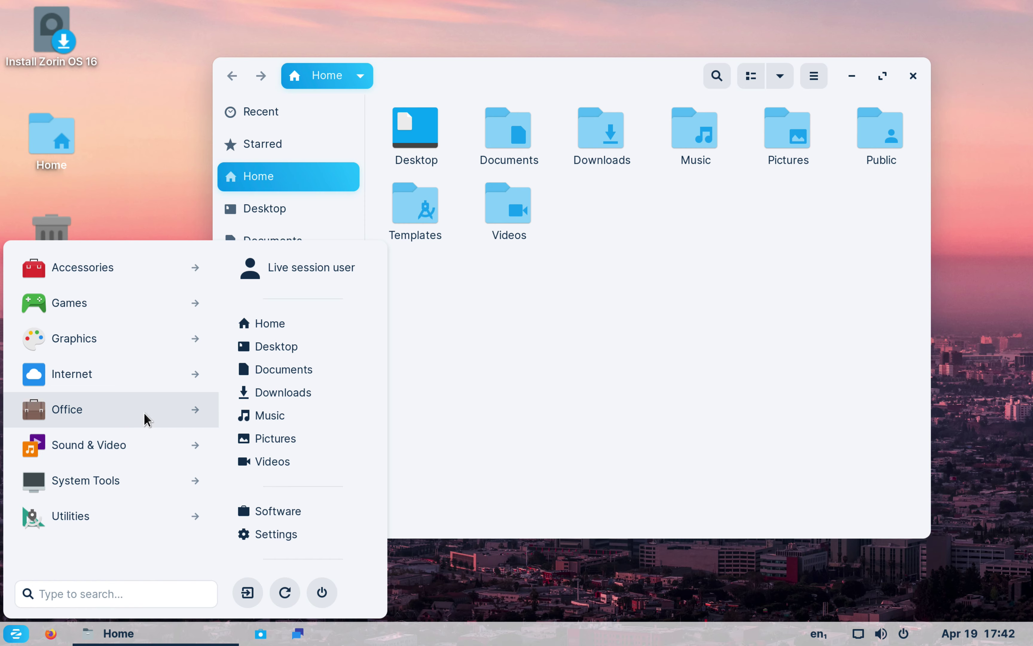
pyautogui.click(110, 513)
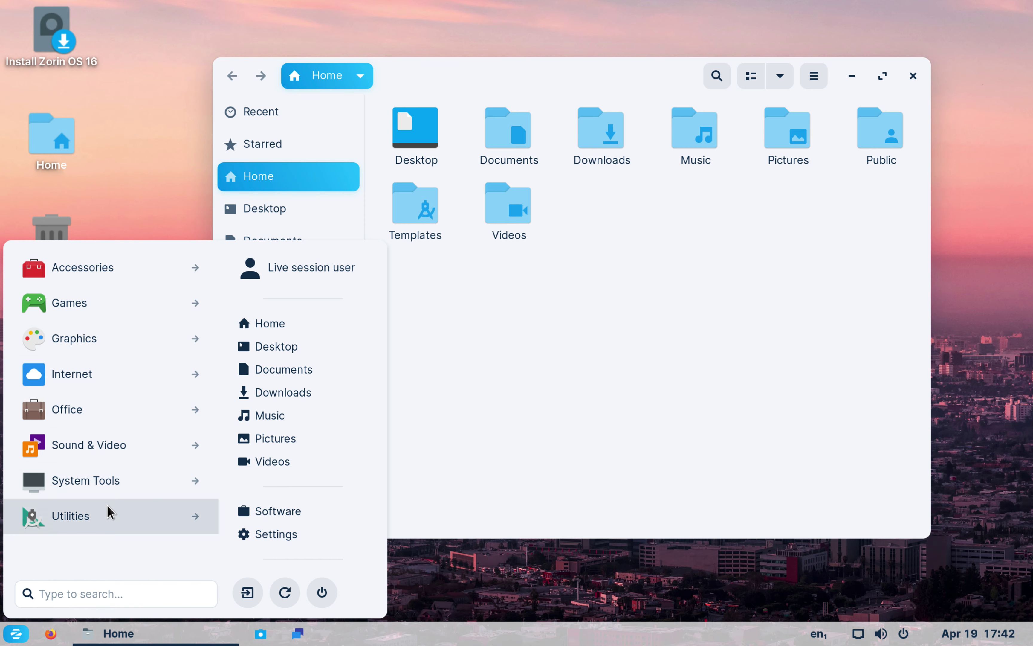
pyautogui.click(134, 351)
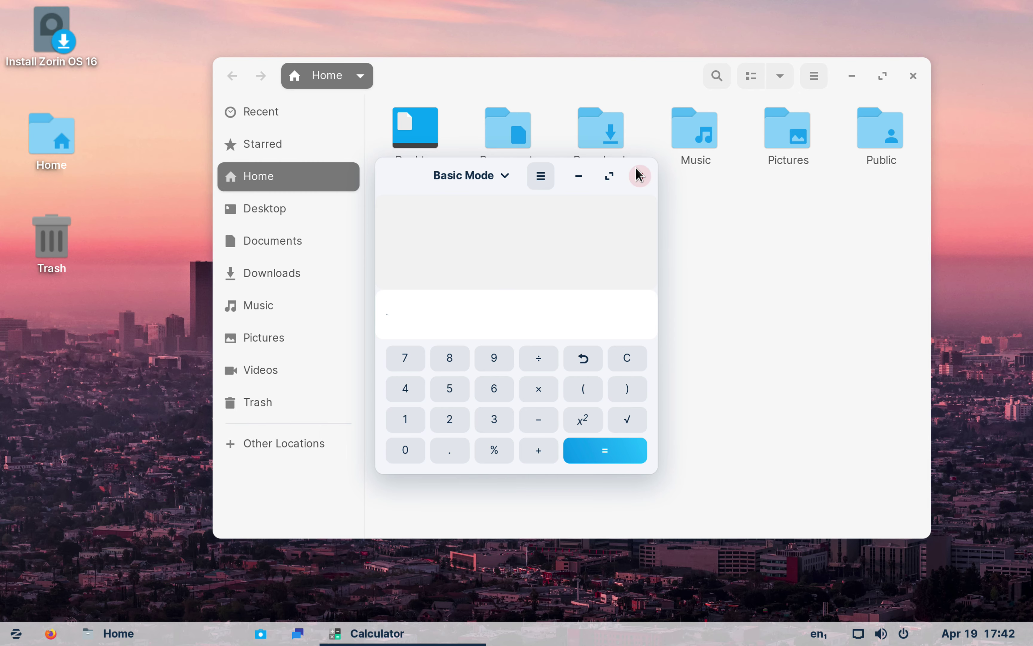
# Close Calculator, launch System Monitor from the Utilities applications, and view its resource graphs before closing it
pyautogui.click(639, 175)
pyautogui.click(16, 633)
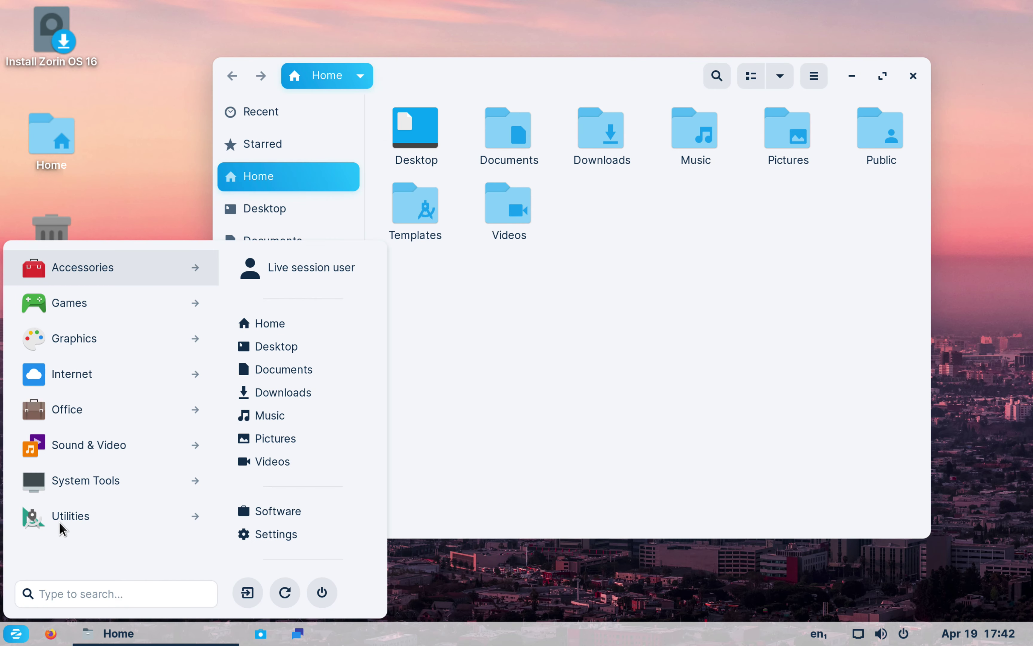
pyautogui.click(73, 512)
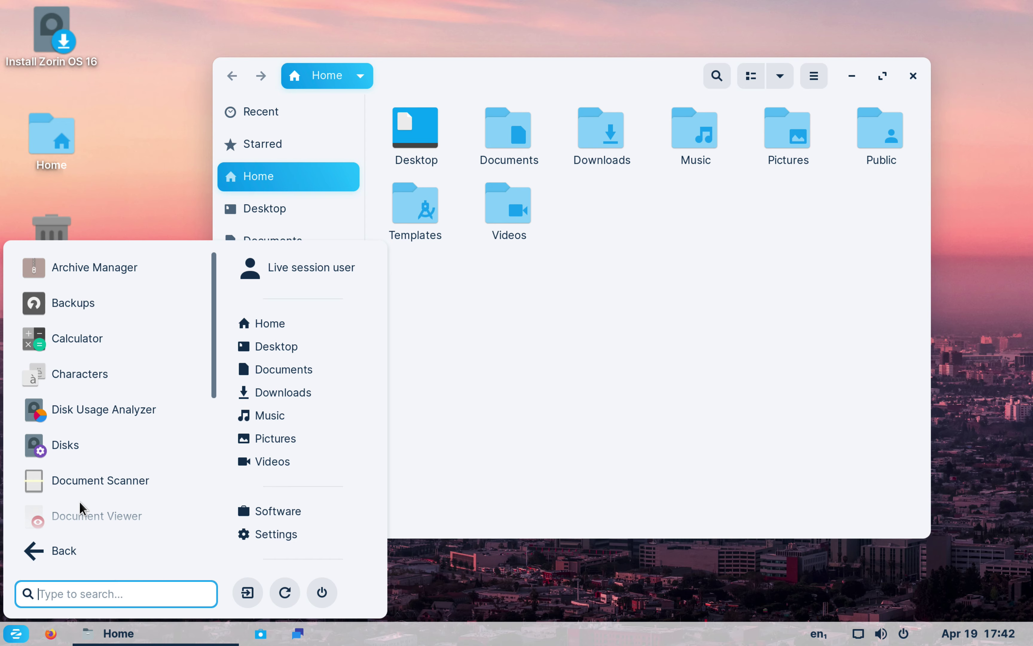
pyautogui.scroll(-6, 121, 428)
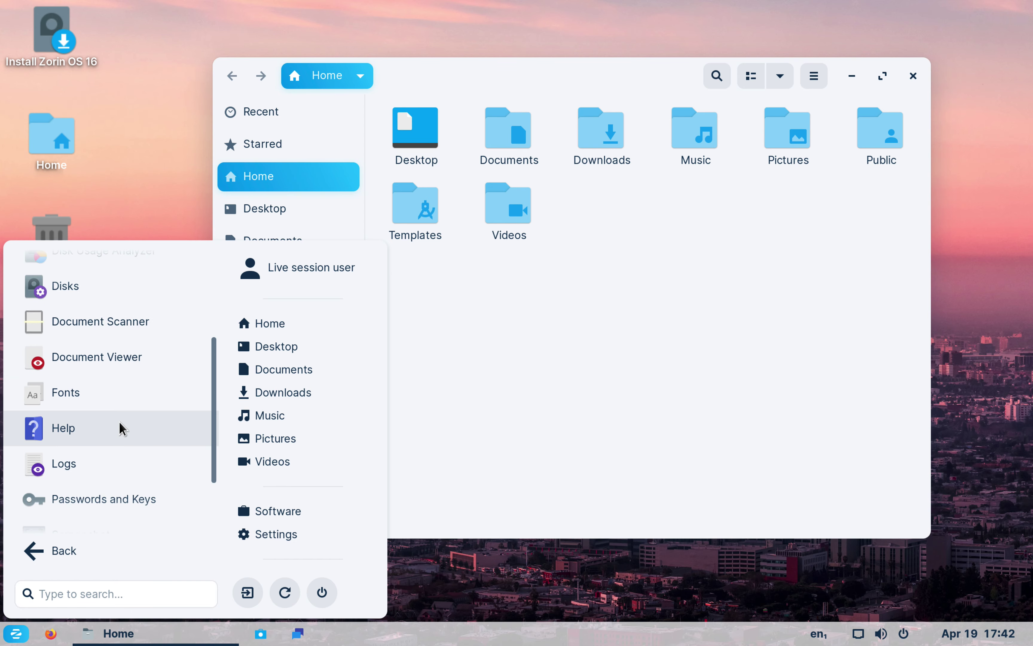
pyautogui.click(101, 486)
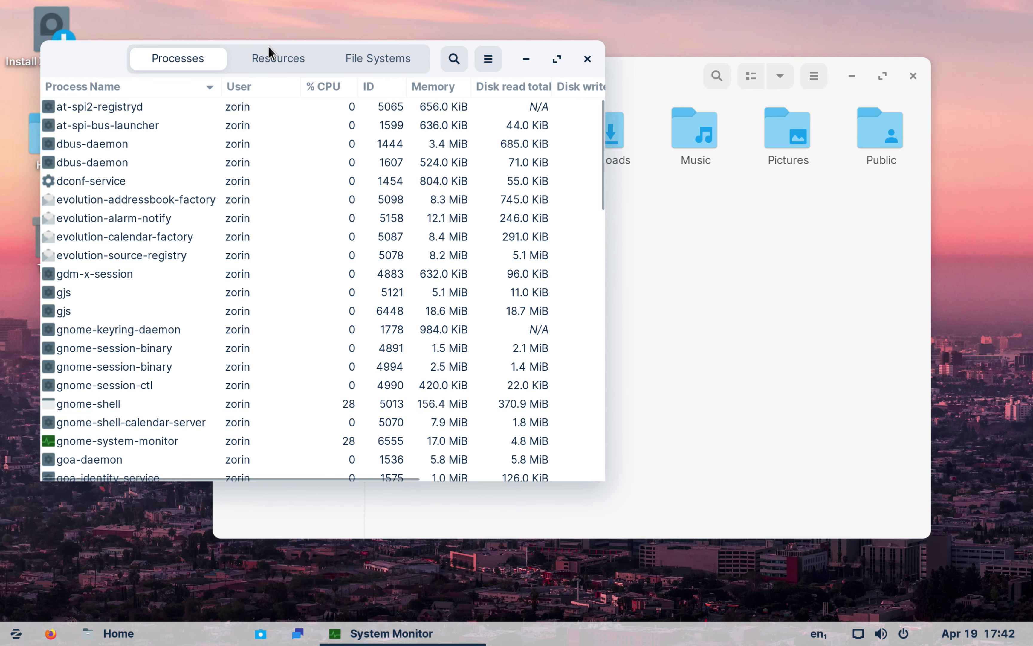
pyautogui.click(270, 58)
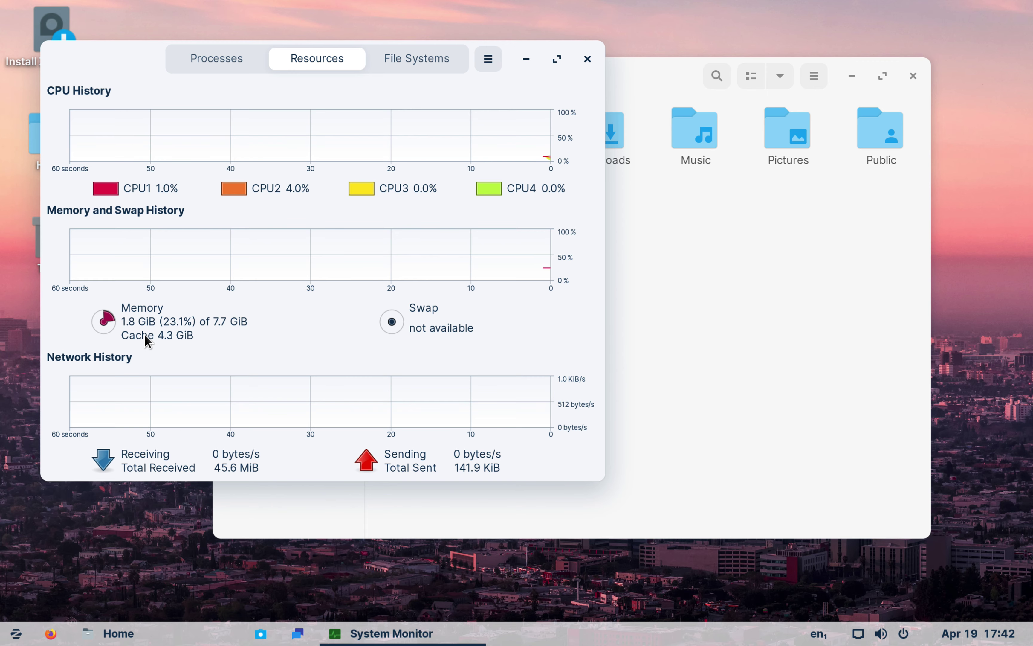
pyautogui.click(584, 56)
# Shift the Home folder window slightly and open the Music folder in a new tab
pyautogui.moveTo(595, 64); pyautogui.dragTo(567, 57)
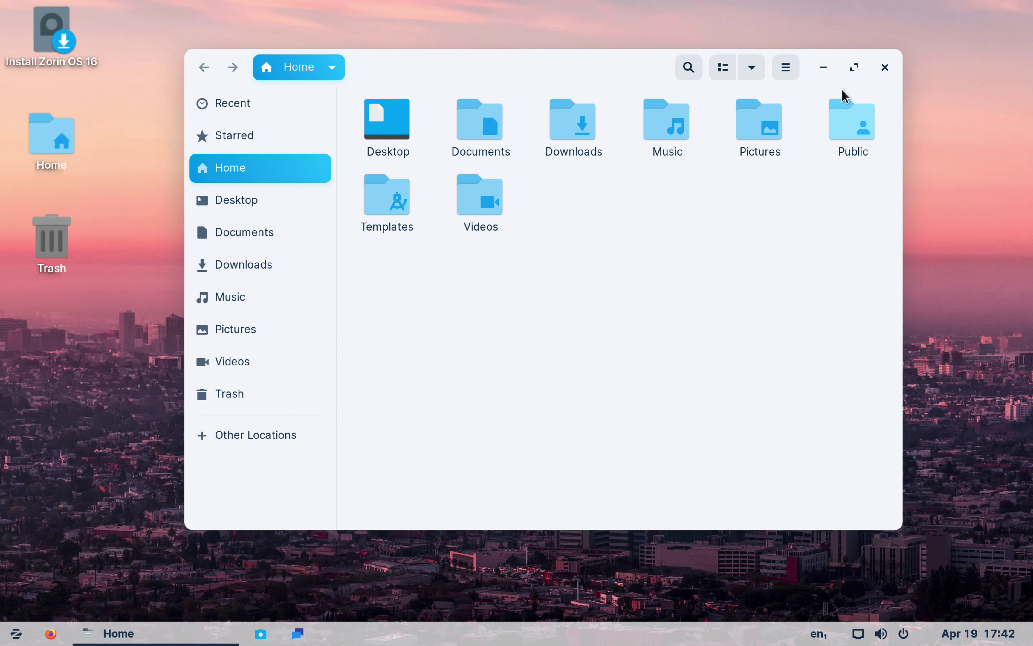
pyautogui.hotkey('ctrl', 't')
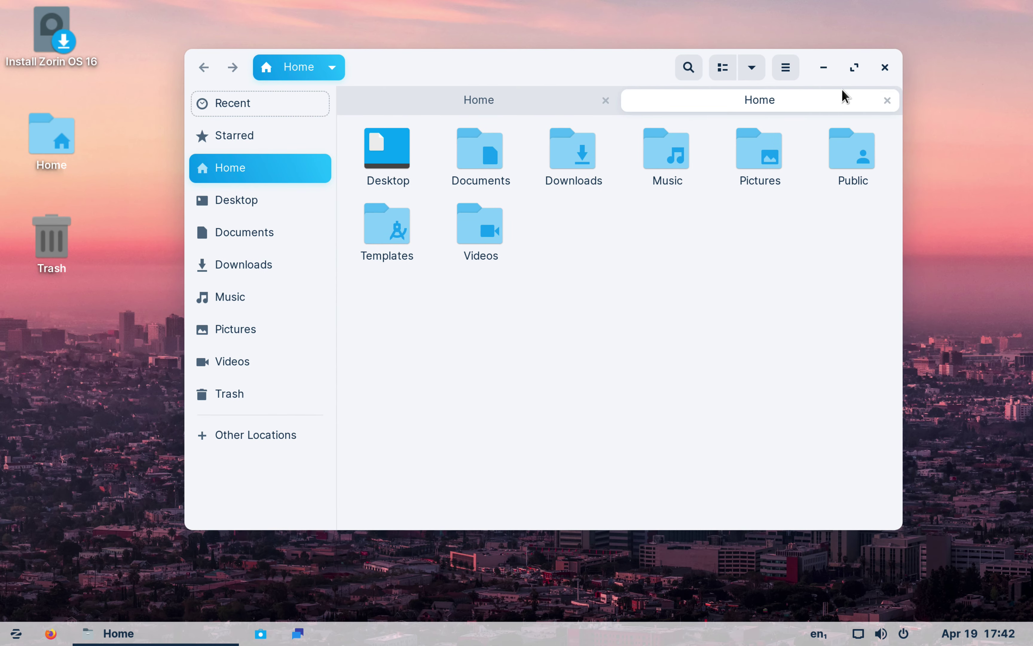
pyautogui.doubleClick(668, 146)
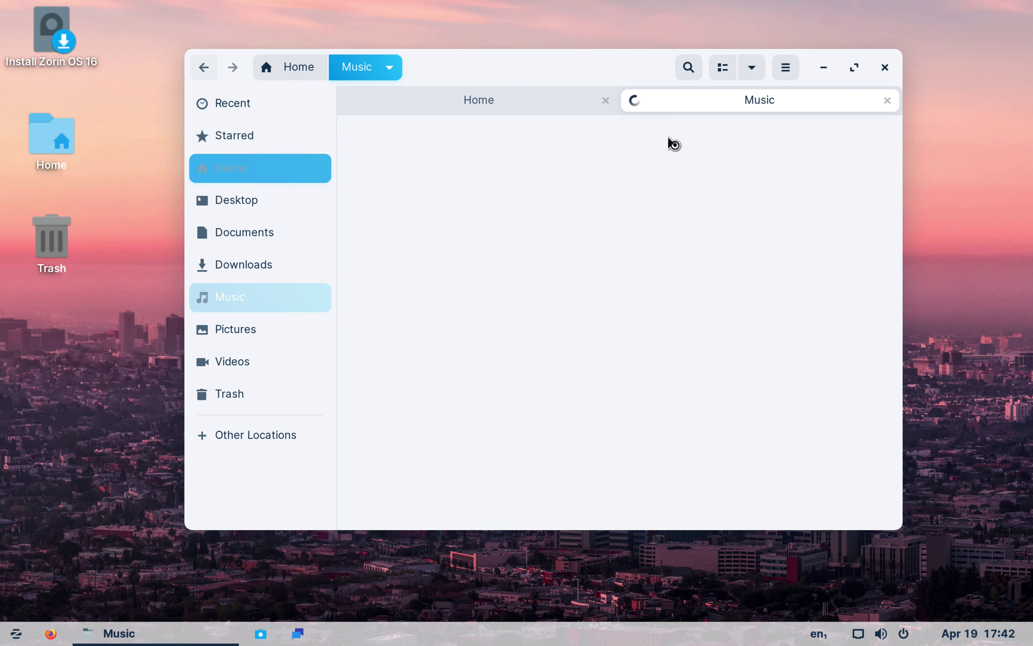
# View the About and Credits information of the Files application and close the dialog
pyautogui.click(783, 72)
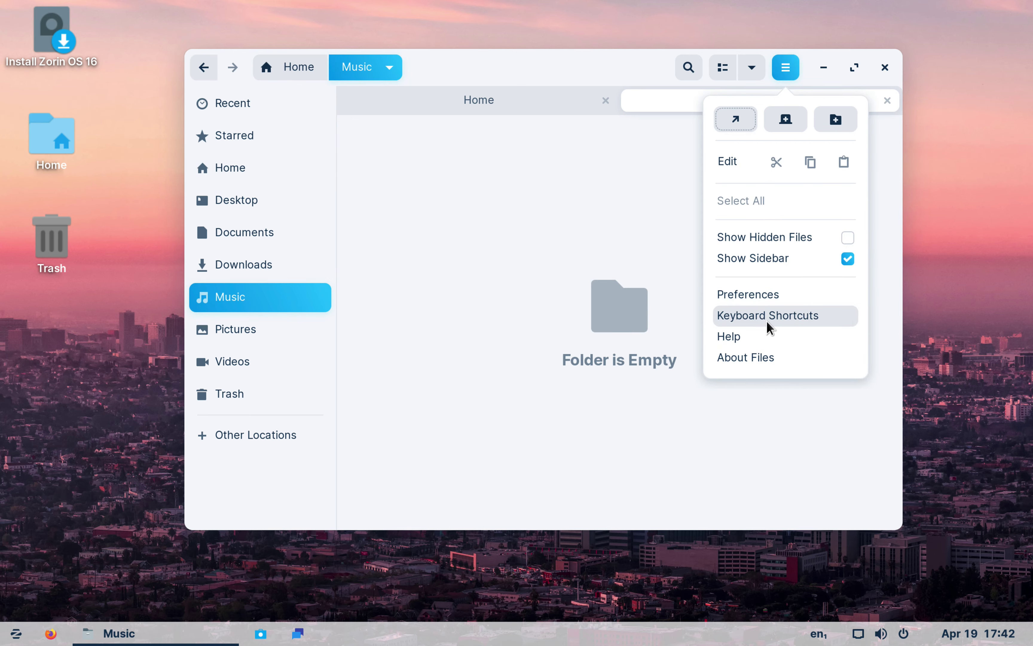
pyautogui.click(762, 361)
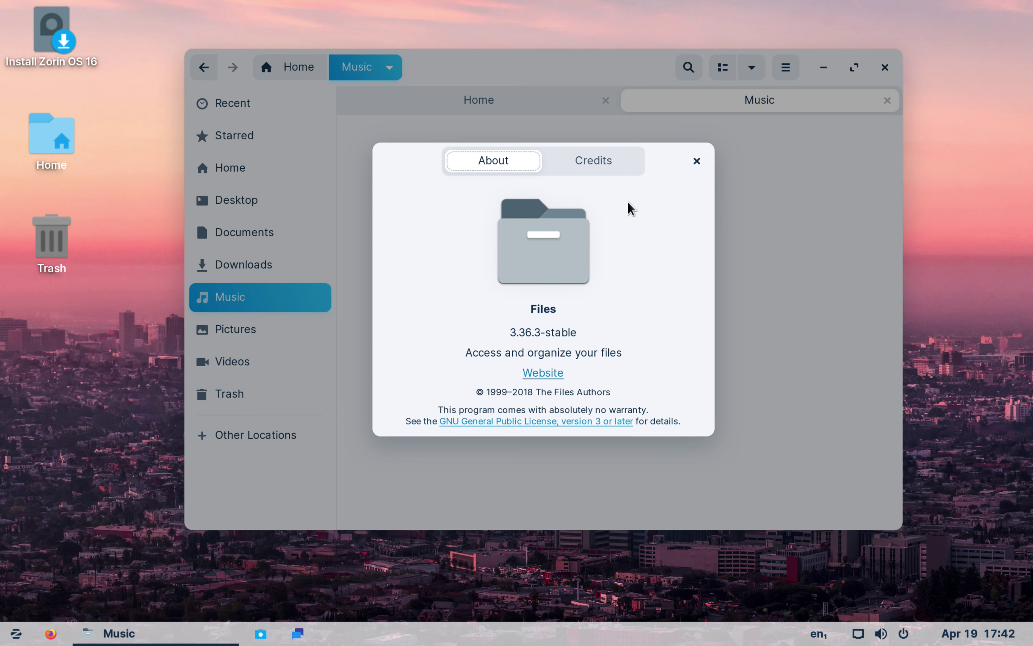
pyautogui.click(608, 170)
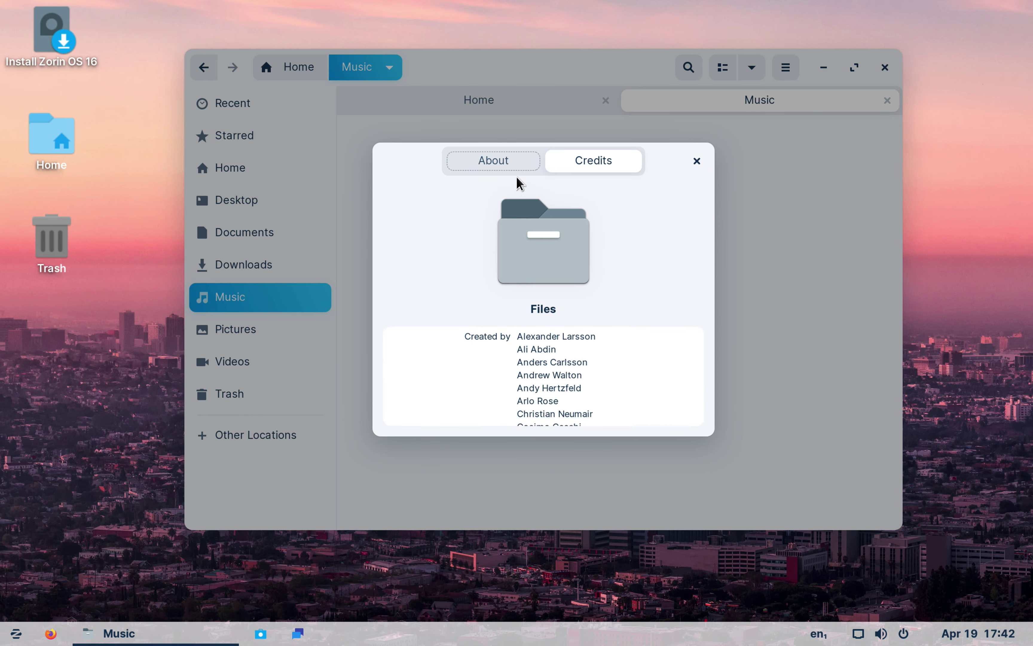
pyautogui.click(511, 165)
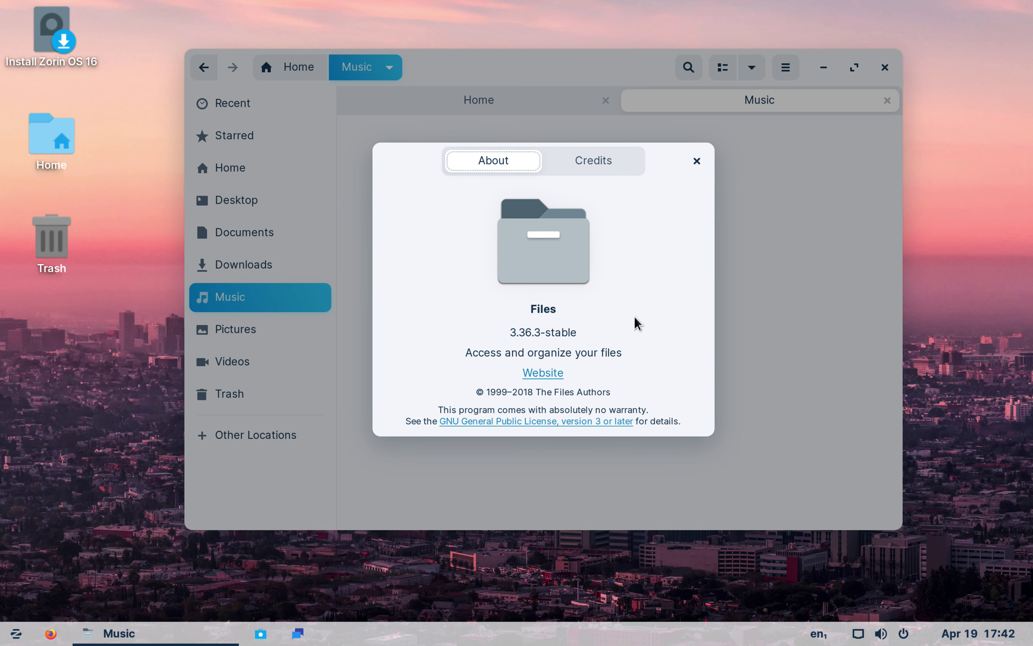
pyautogui.click(697, 162)
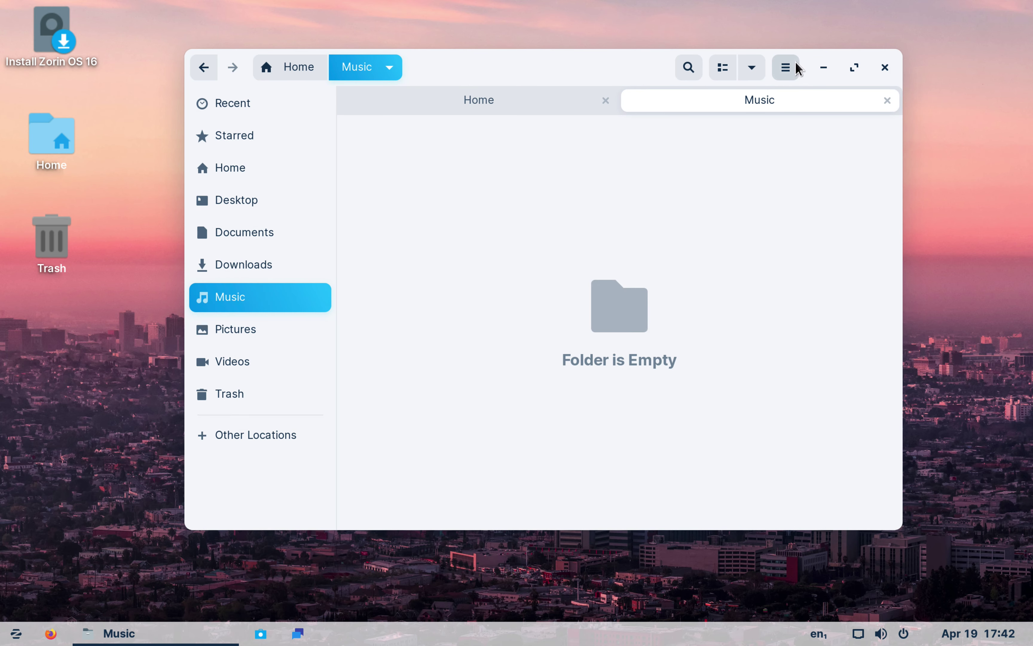
# Review the Views, Behavior, List Columns and Search & Preview preferences of Files, and close them unchanged
pyautogui.click(789, 69)
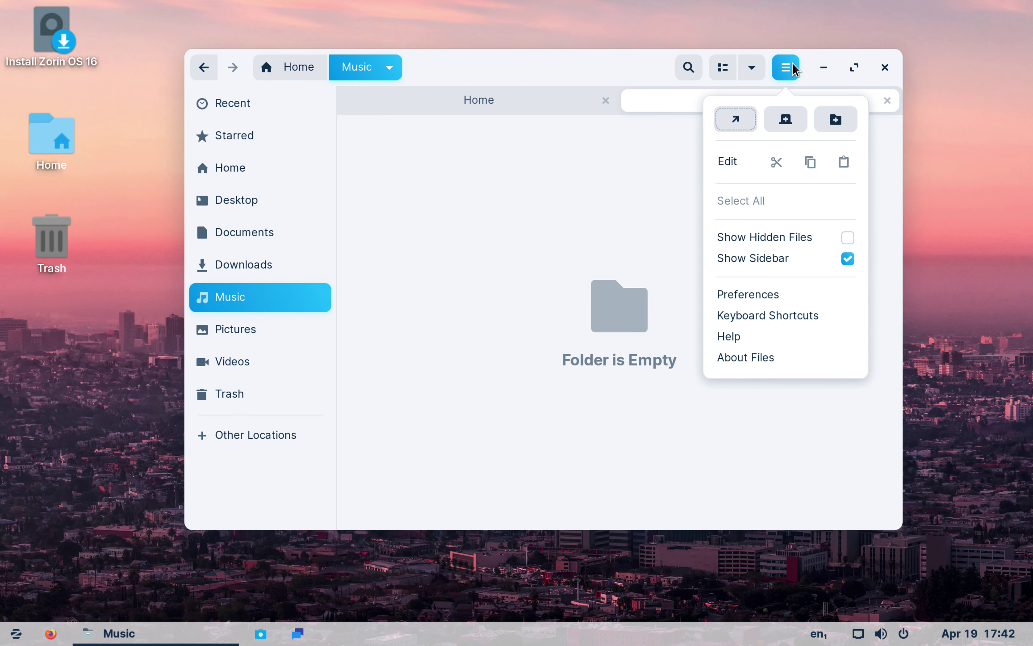
pyautogui.click(756, 295)
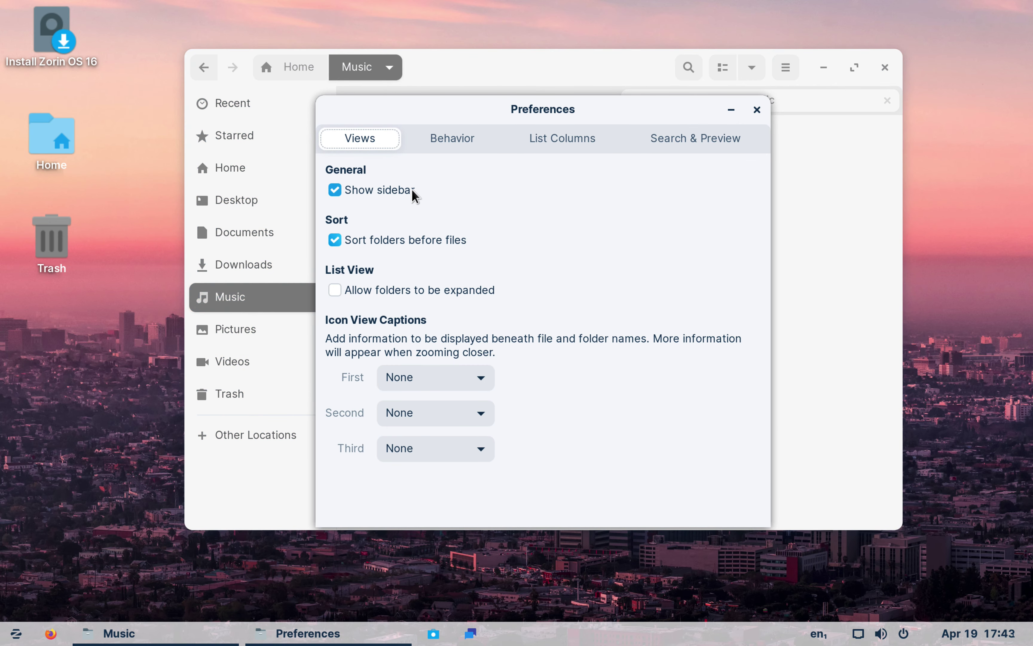
pyautogui.click(454, 140)
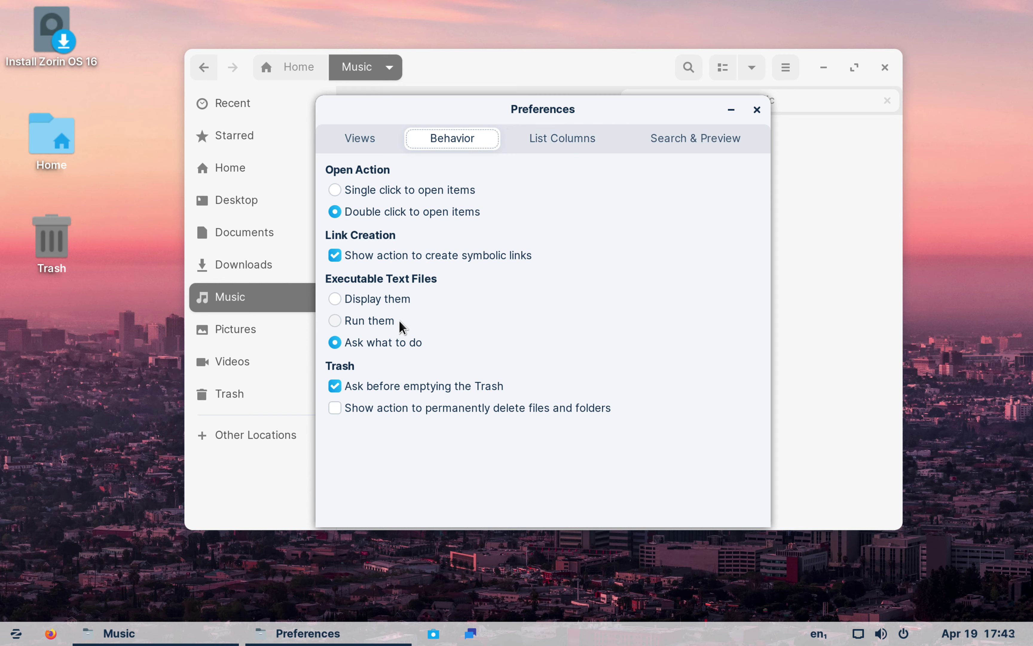
pyautogui.click(578, 141)
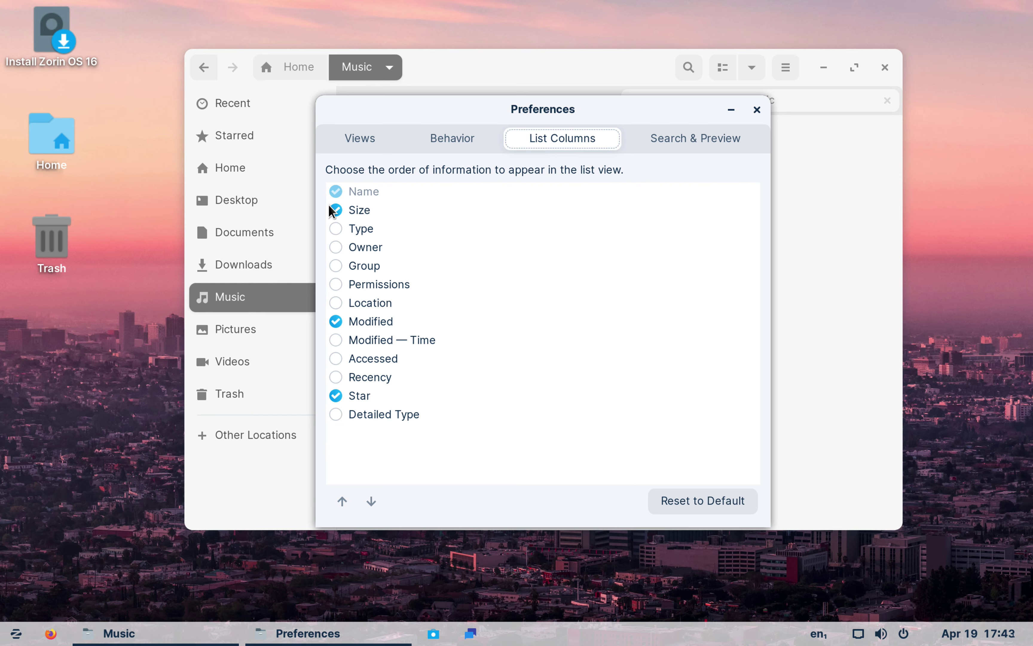
pyautogui.click(684, 141)
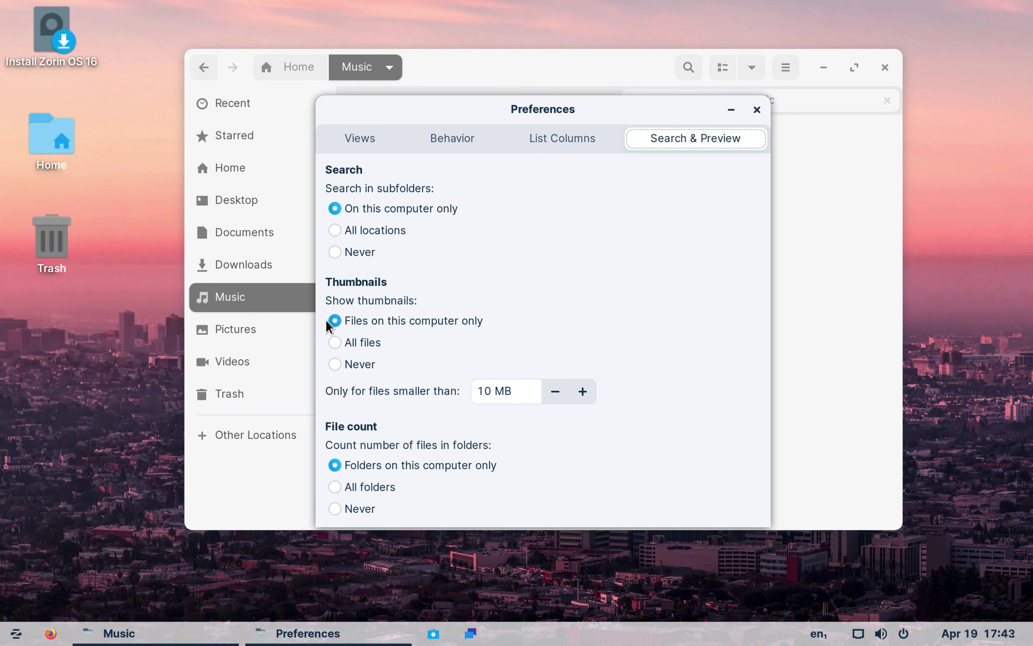
pyautogui.click(367, 141)
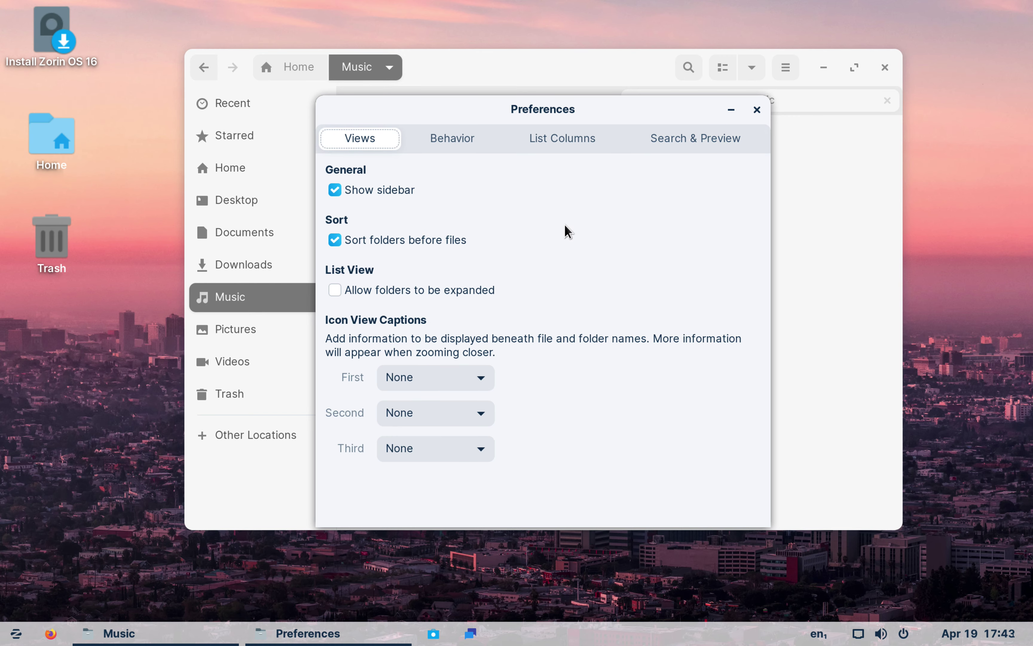
pyautogui.click(755, 106)
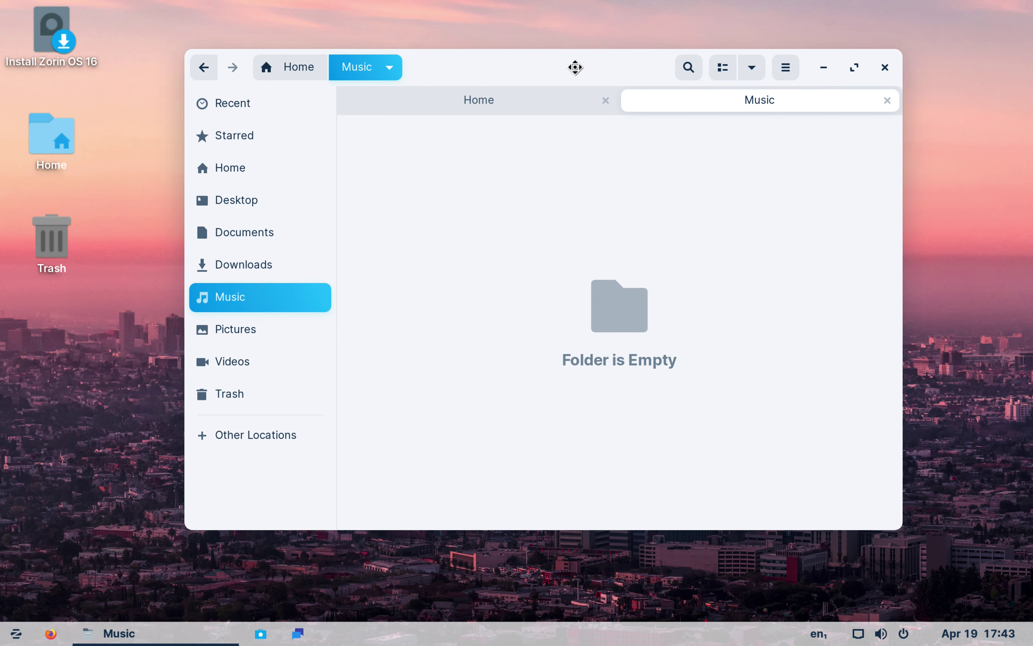
# Close the Music tab and browse the Recent, Starred and Home locations
pyautogui.moveTo(572, 67); pyautogui.dragTo(588, 69)
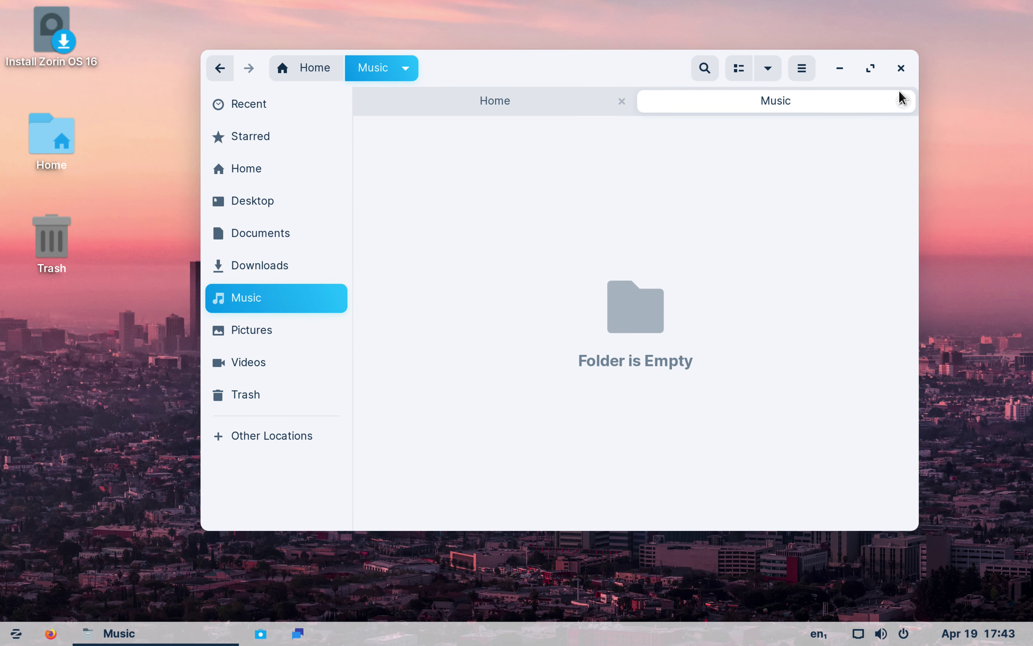
pyautogui.click(903, 101)
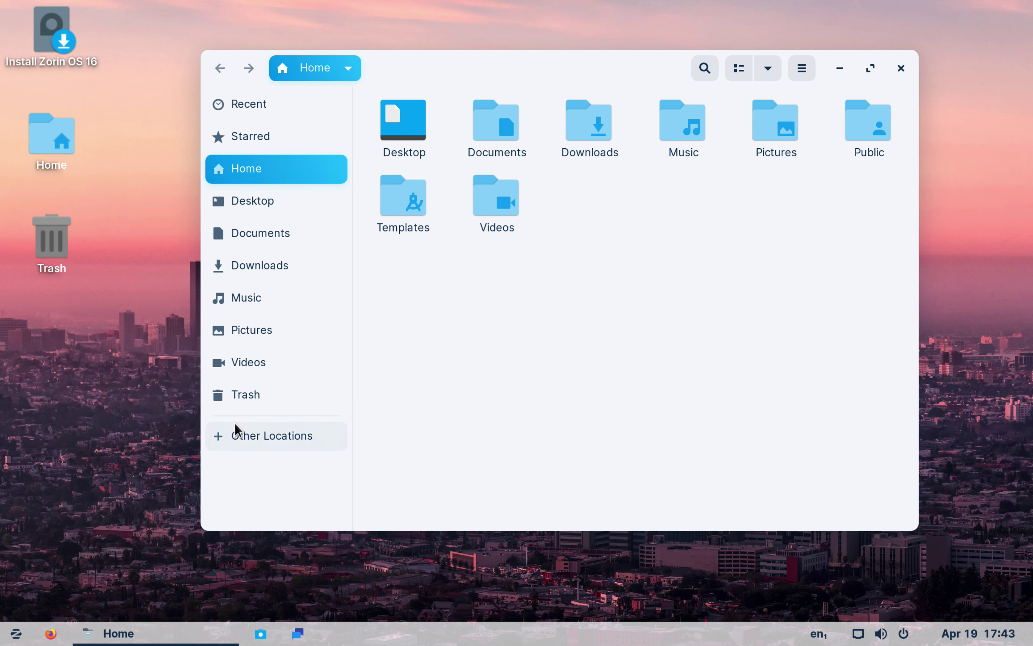
pyautogui.click(286, 108)
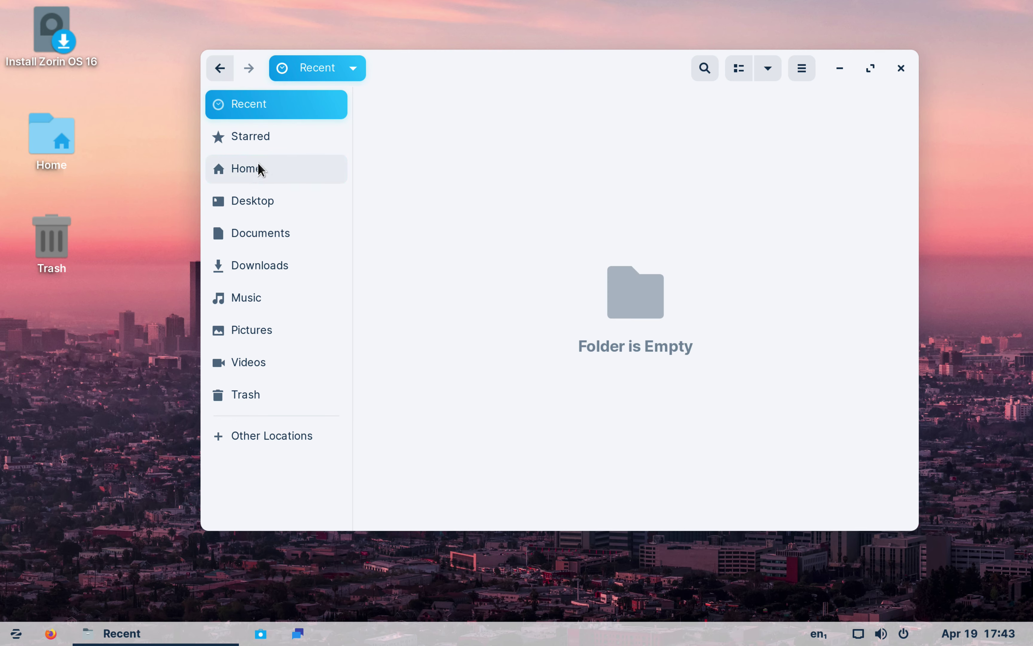
pyautogui.click(325, 67)
pyautogui.click(324, 67)
pyautogui.click(324, 69)
pyautogui.click(469, 164)
pyautogui.click(272, 138)
pyautogui.click(283, 167)
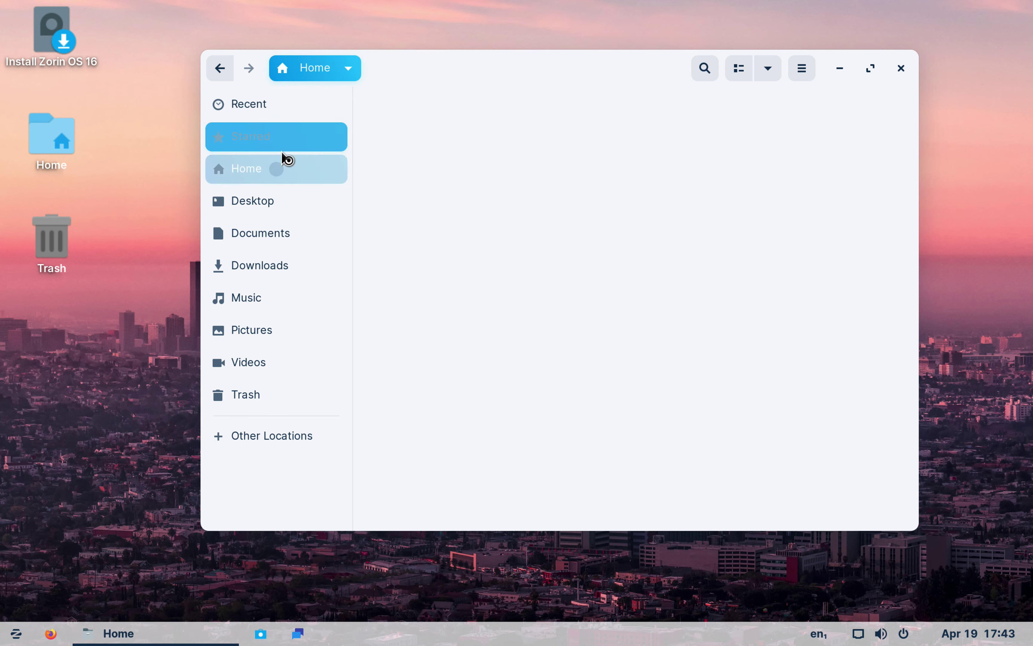
# Look through the Home folder's path menu of folder actions and dismiss it
pyautogui.click(310, 71)
pyautogui.click(310, 71)
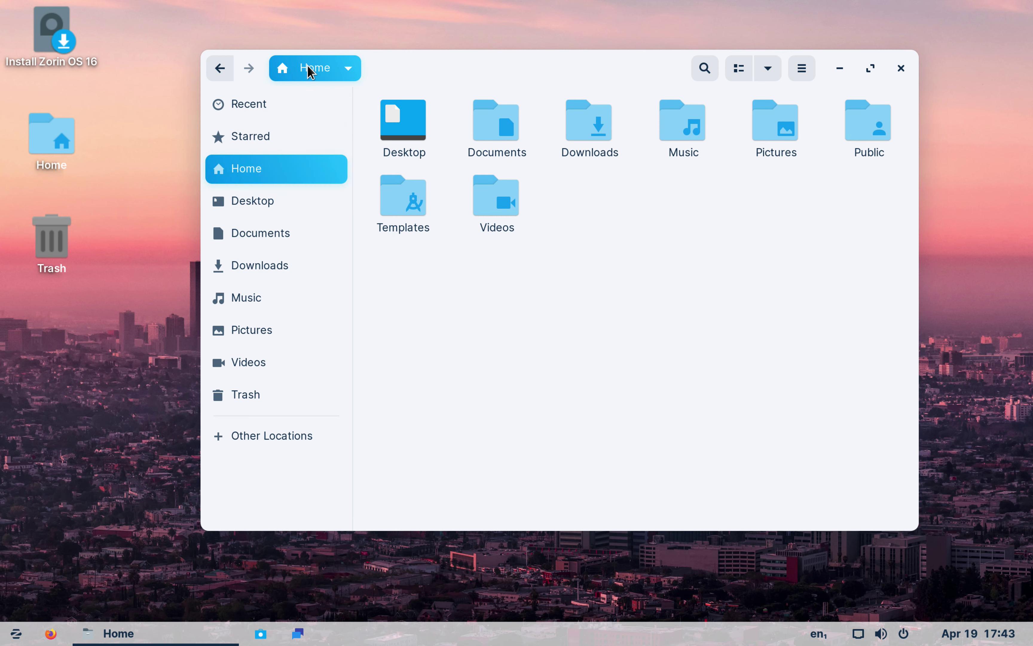
pyautogui.click(310, 70)
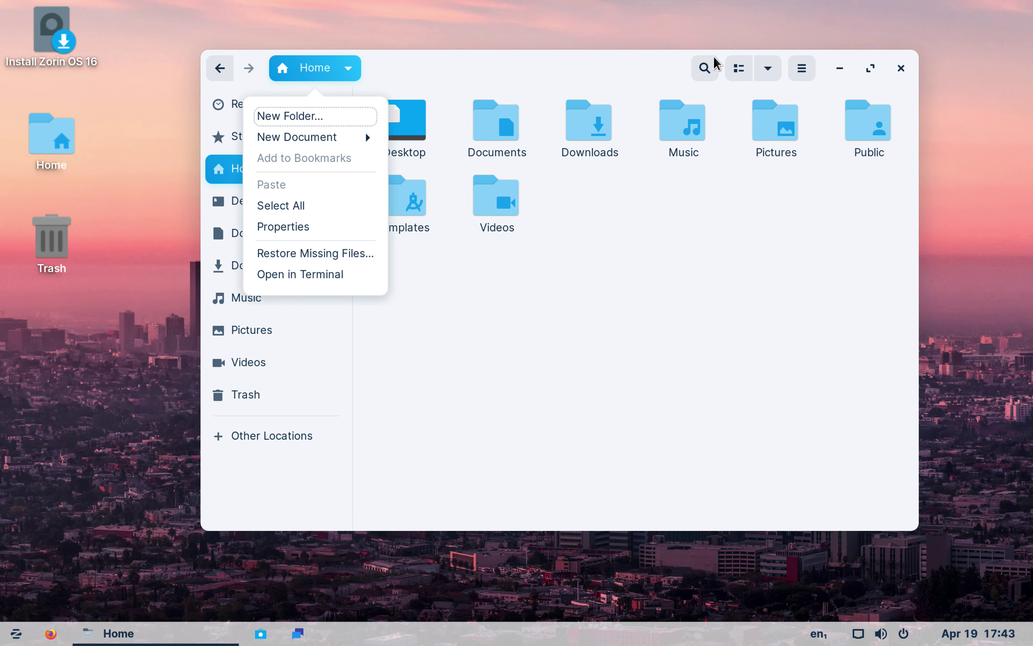
pyautogui.click(319, 399)
# Open the computer's file system from Other Locations, search it for "theme" and browse the results
pyautogui.click(282, 436)
pyautogui.click(427, 127)
pyautogui.click(704, 69)
pyautogui.write('the;e')
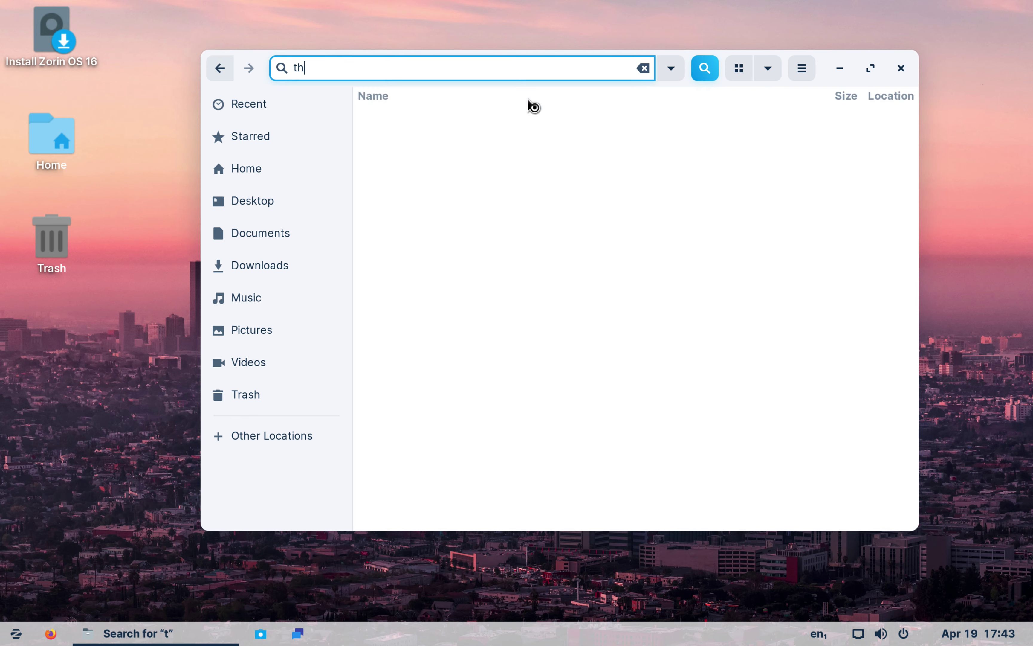
pyautogui.press('BackSpace')
pyautogui.press('BackSpace')
pyautogui.write('me')
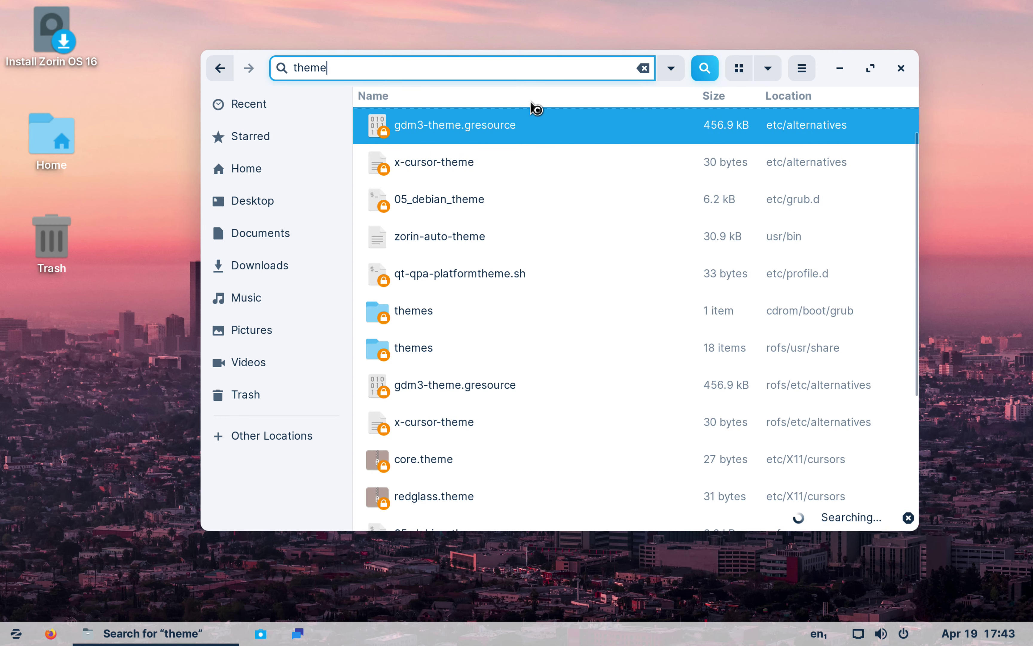
pyautogui.scroll(-5, 506, 353)
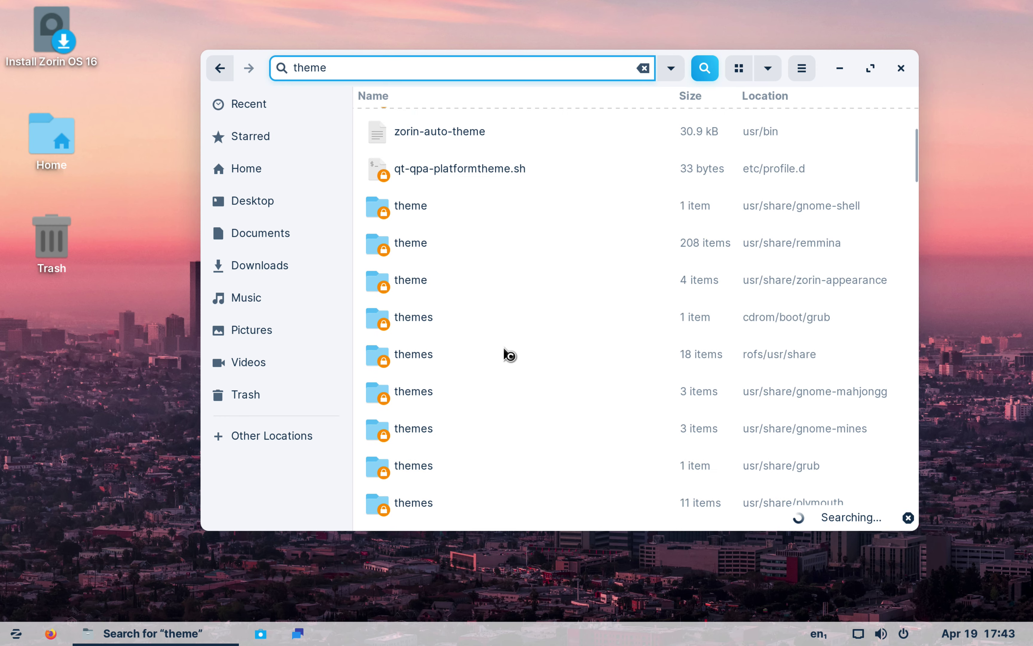
pyautogui.scroll(-20, 506, 355)
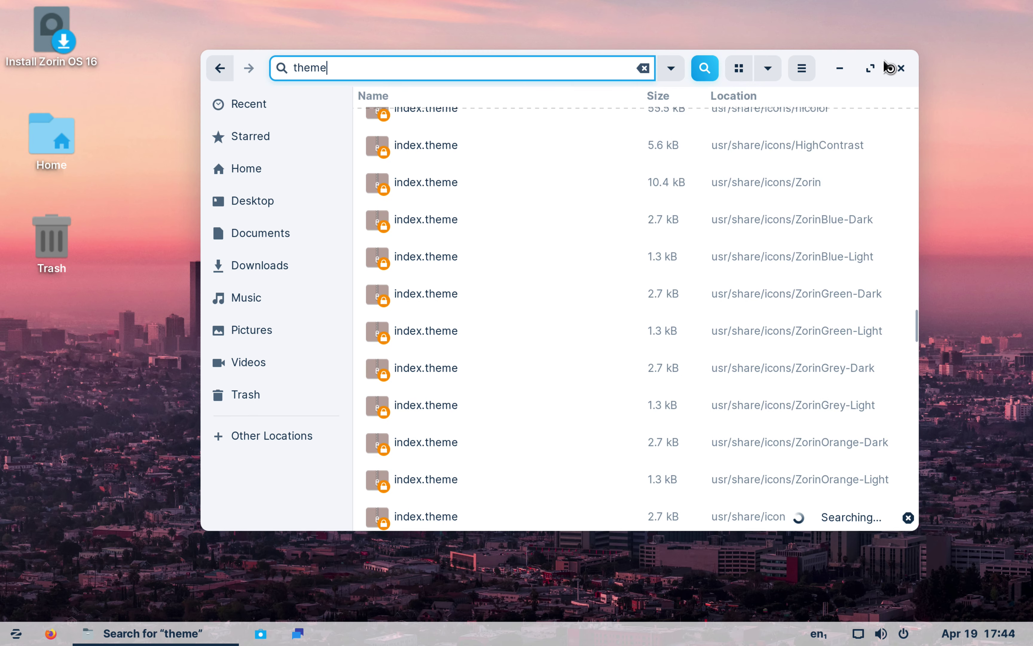
# Try out window snapping with the Files window by maximizing, restoring, moving and tiling it to the right half, then leave it maximized
pyautogui.click(870, 68)
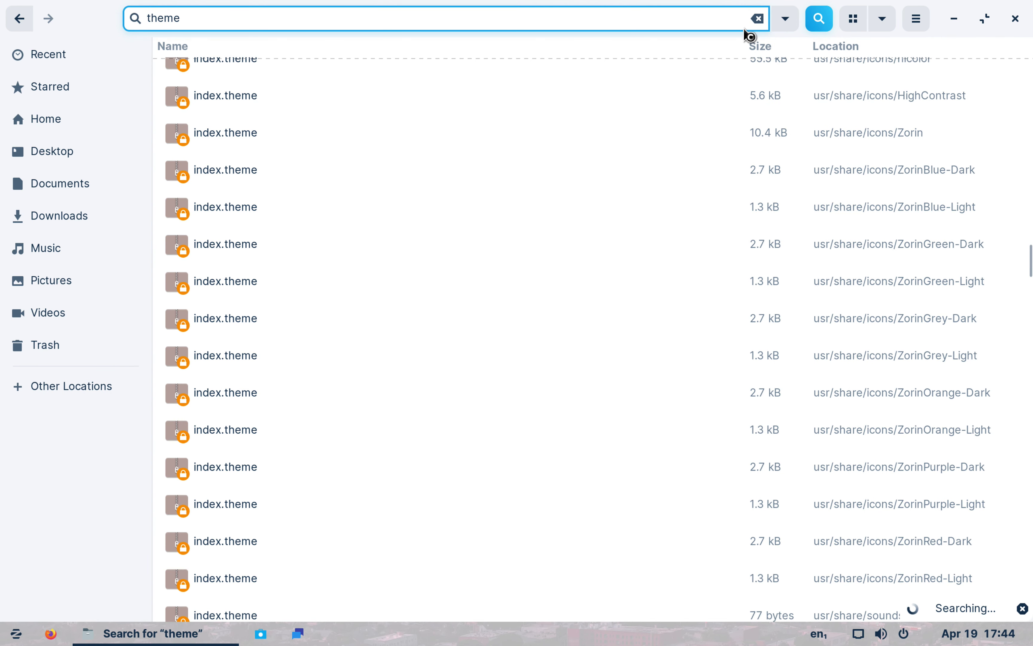
pyautogui.moveTo(209, 6); pyautogui.dragTo(1022, 70)
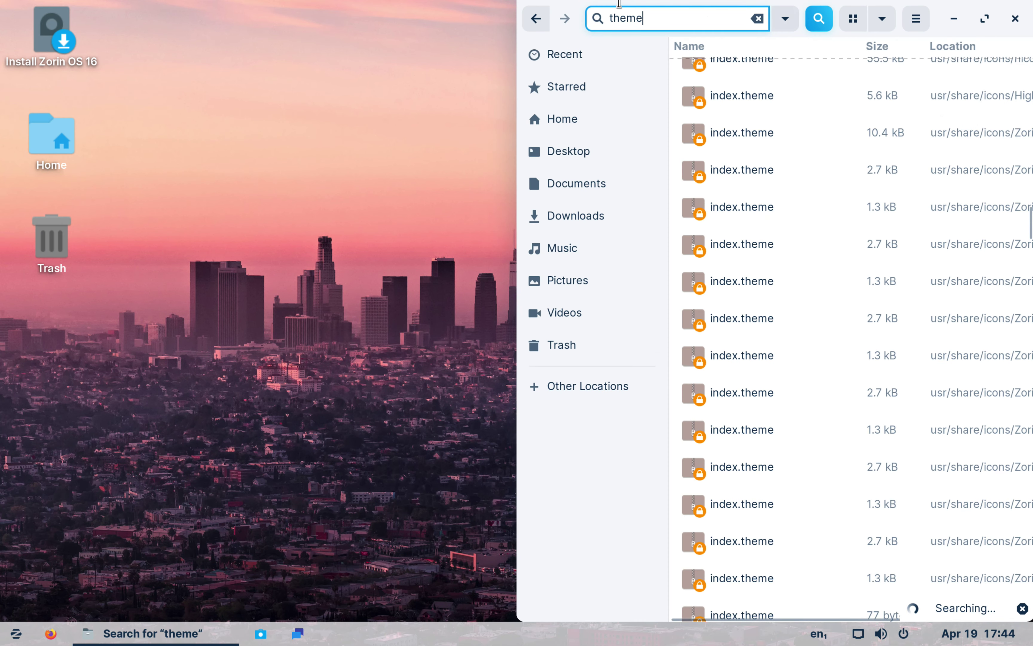
pyautogui.click(987, 17)
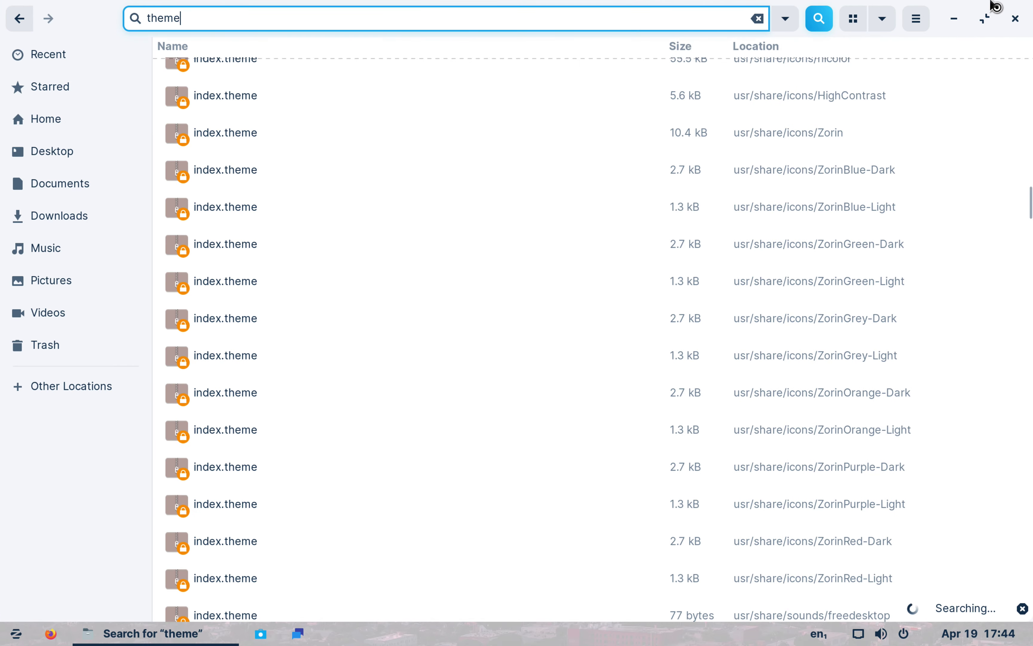
pyautogui.click(987, 17)
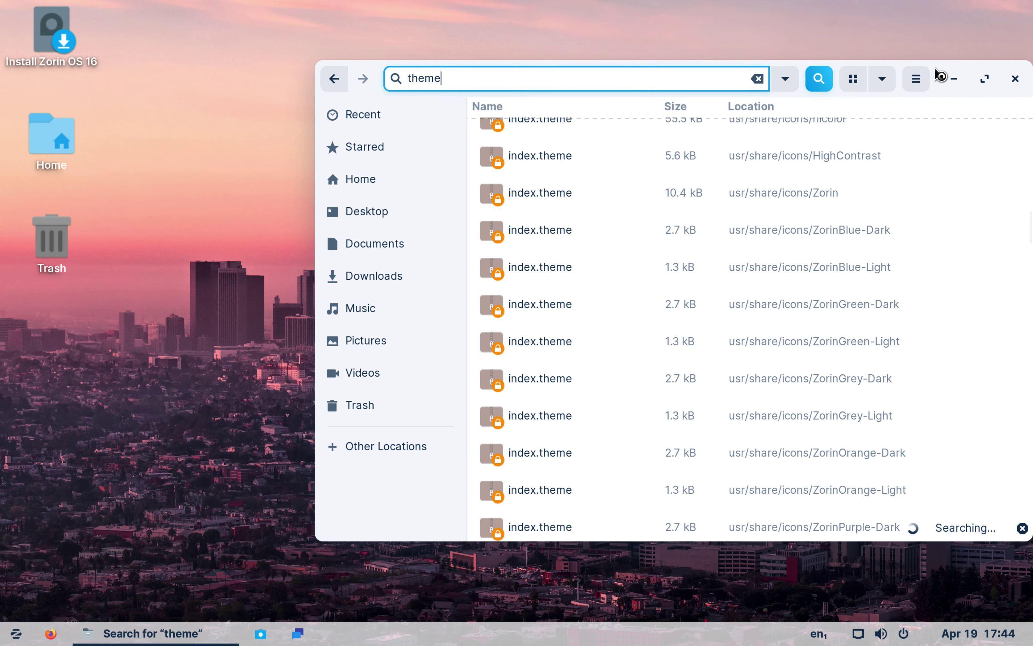
pyautogui.moveTo(951, 79); pyautogui.dragTo(1032, 17)
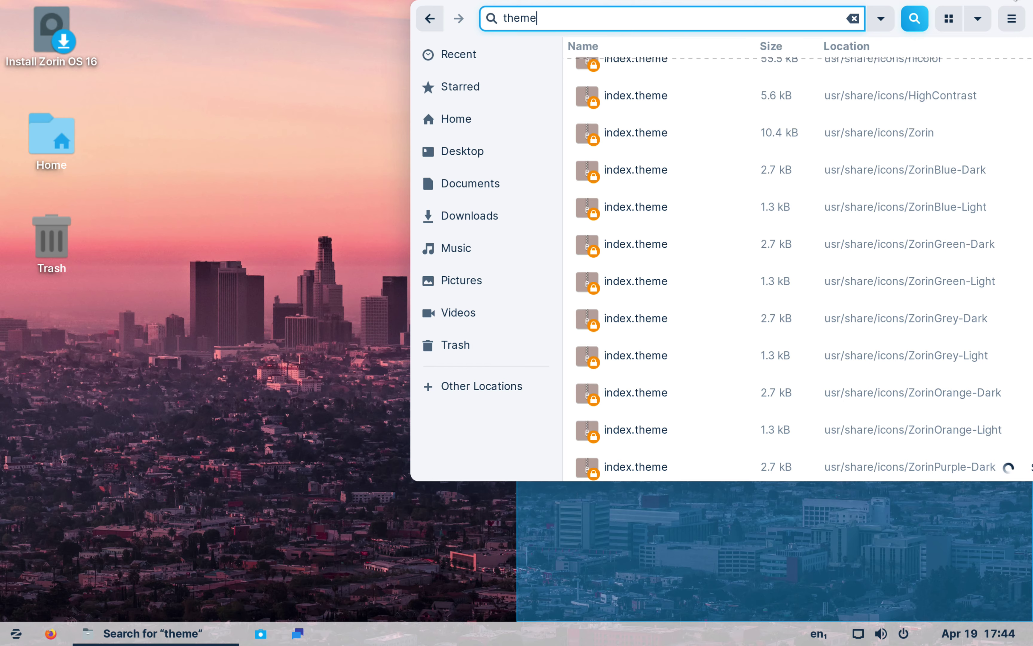
pyautogui.moveTo(641, 218); pyautogui.dragTo(720, 228)
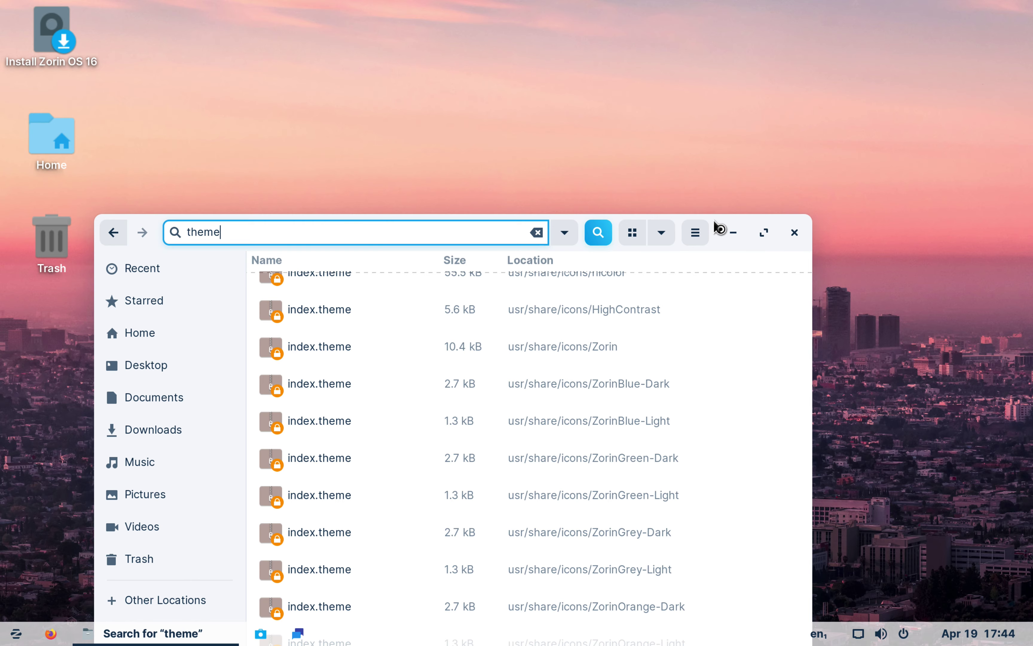
pyautogui.moveTo(719, 228); pyautogui.dragTo(153, 48)
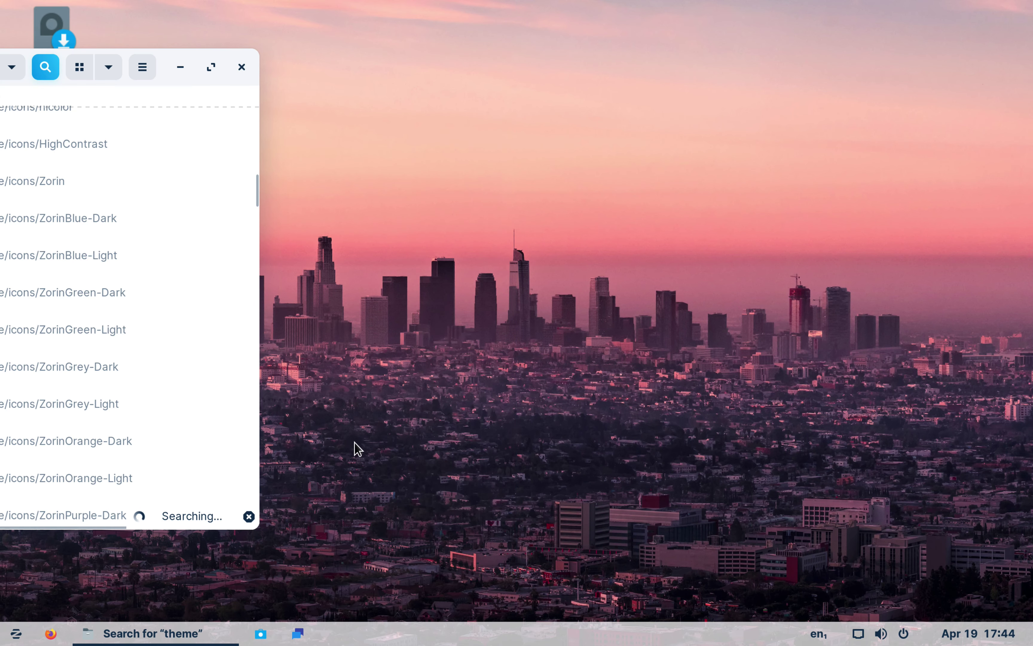
pyautogui.click(211, 67)
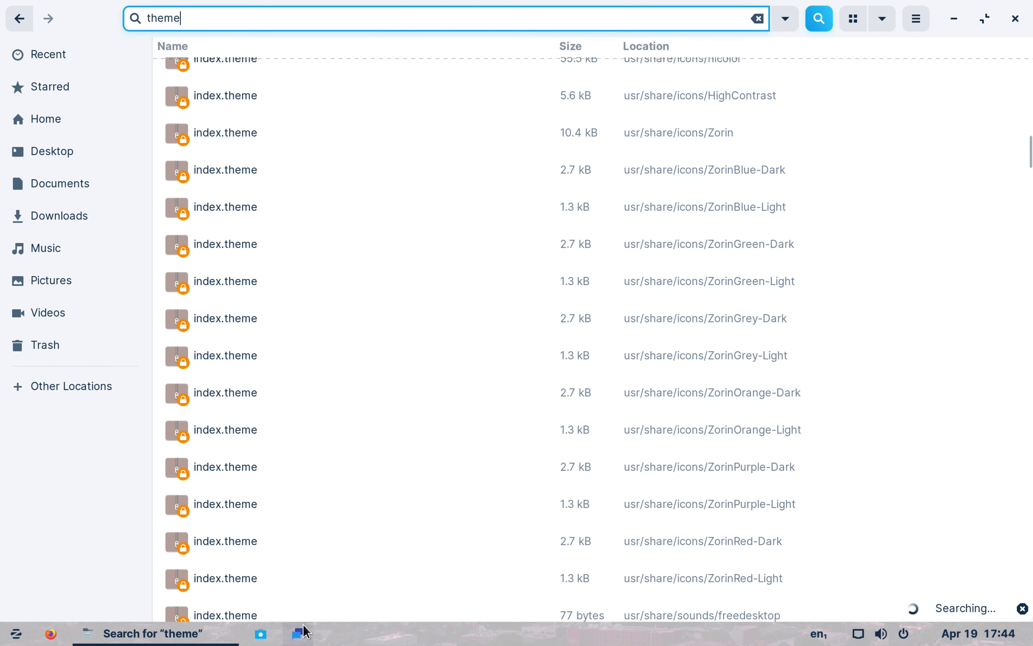
# Open the Software store, proceed past its welcome message, and maximize it while the catalog loads
pyautogui.click(261, 634)
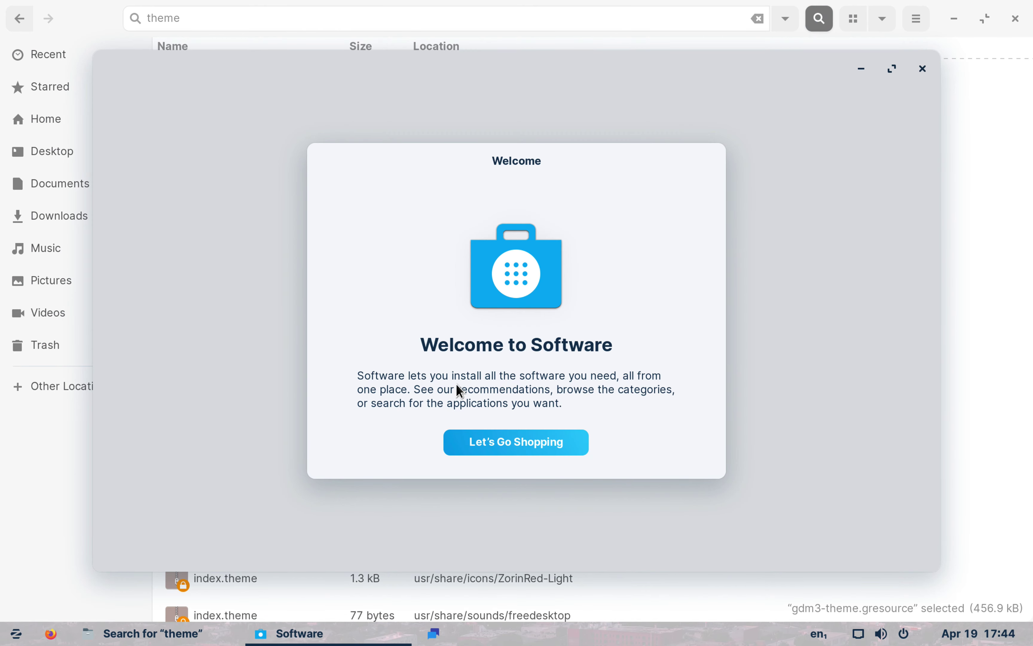
pyautogui.click(533, 442)
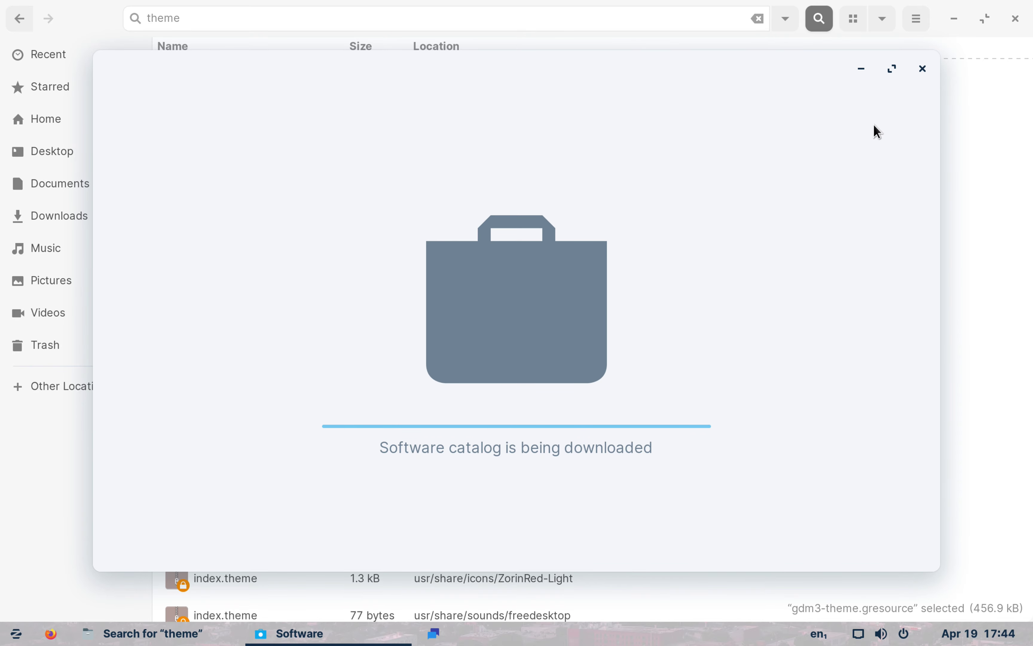
pyautogui.click(893, 69)
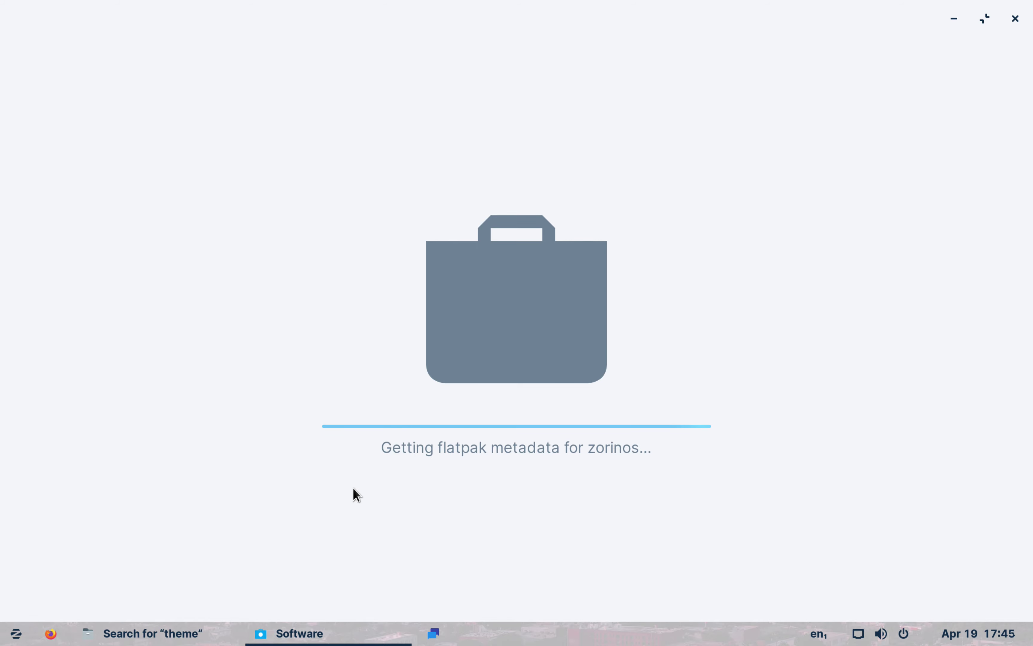
pyautogui.moveTo(145, 628)
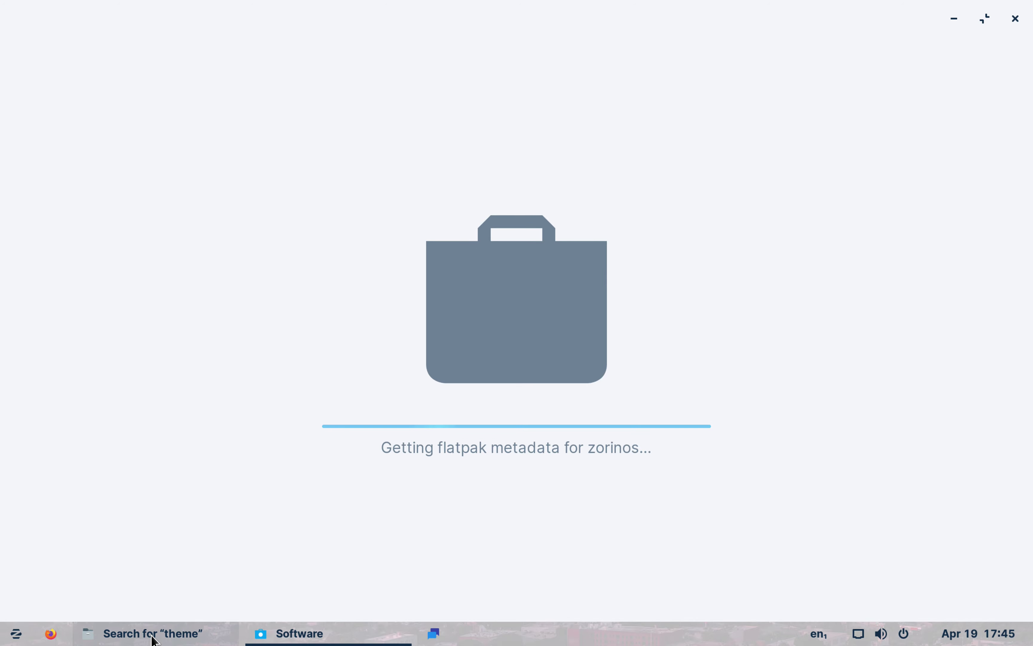
pyautogui.moveTo(221, 510)
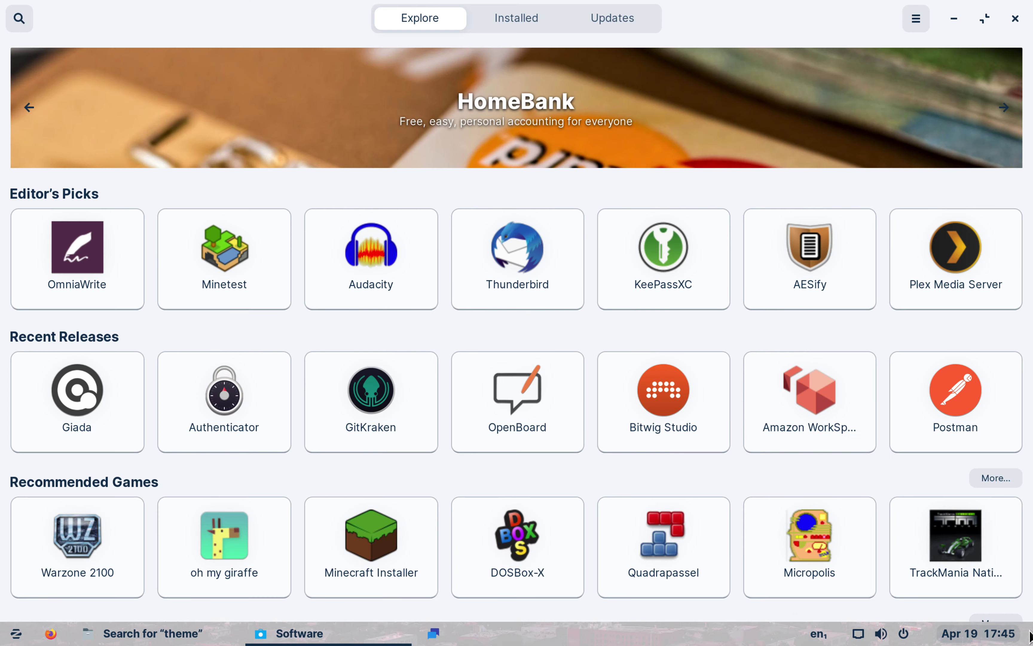
# Look at the calendar and notifications panel and the system status menu, and dismiss them
pyautogui.click(1030, 637)
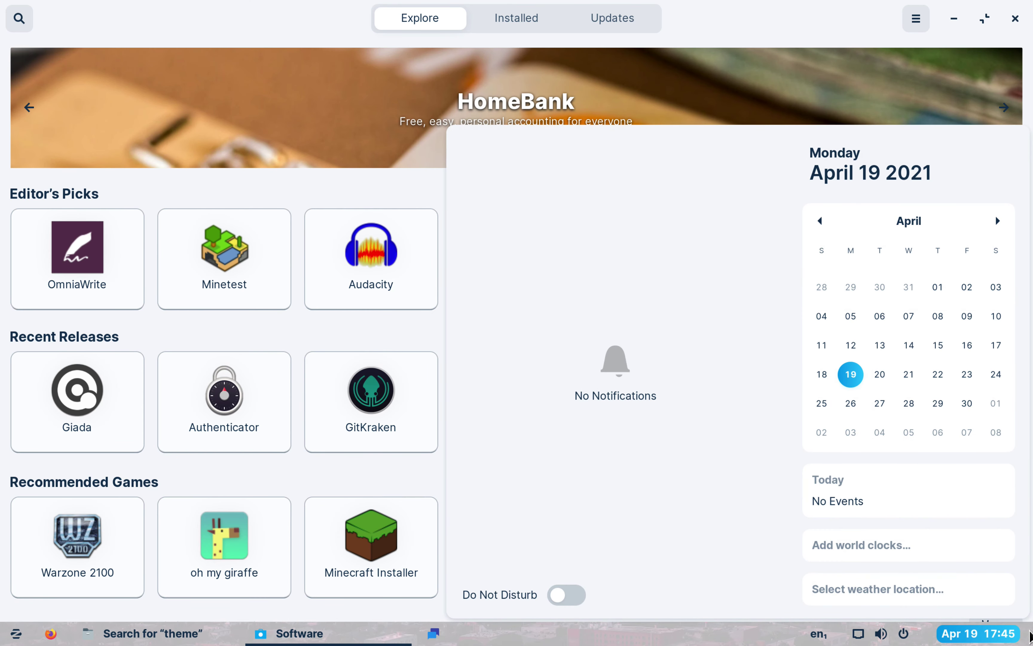
pyautogui.click(896, 635)
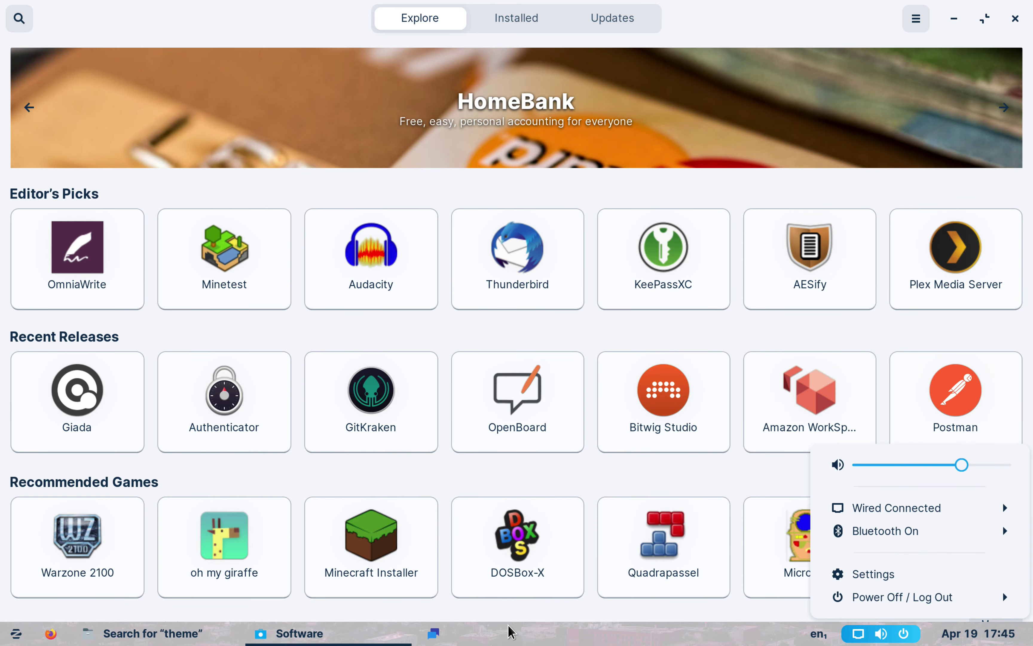
pyautogui.click(529, 634)
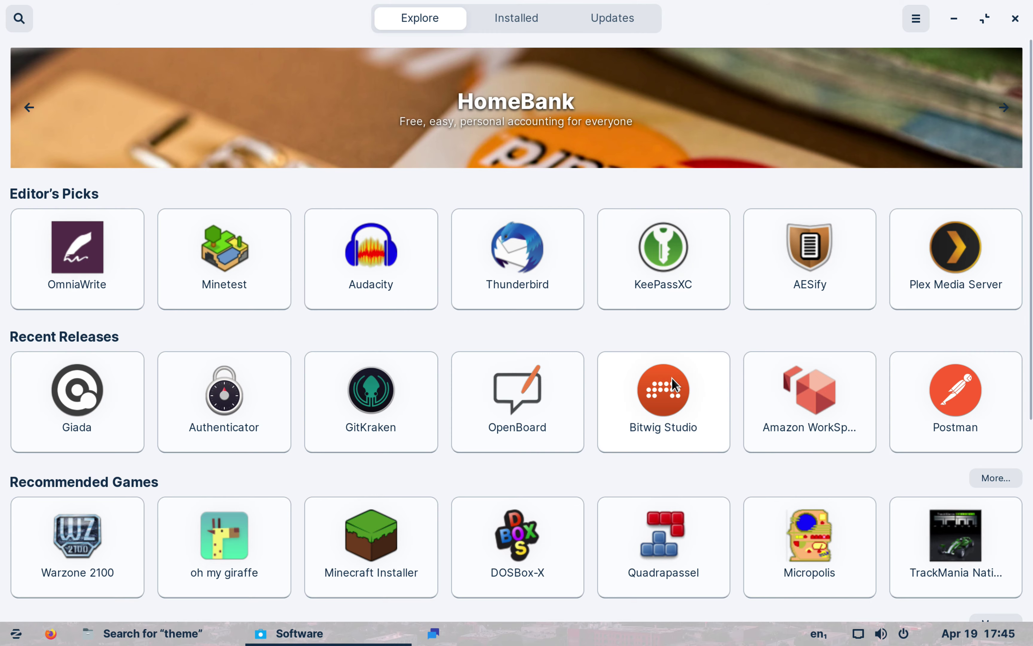
# Browse the Explore page of the Software store, and close both it and the Files window
pyautogui.scroll(-5, 674, 382)
pyautogui.scroll(6, 674, 379)
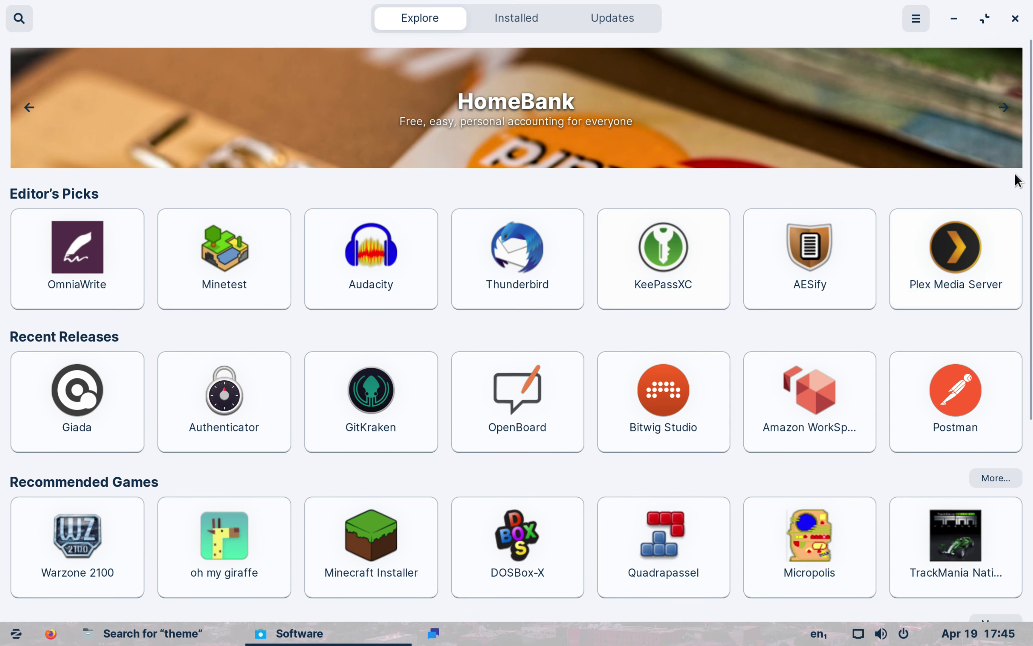
pyautogui.click(1017, 19)
pyautogui.click(1016, 17)
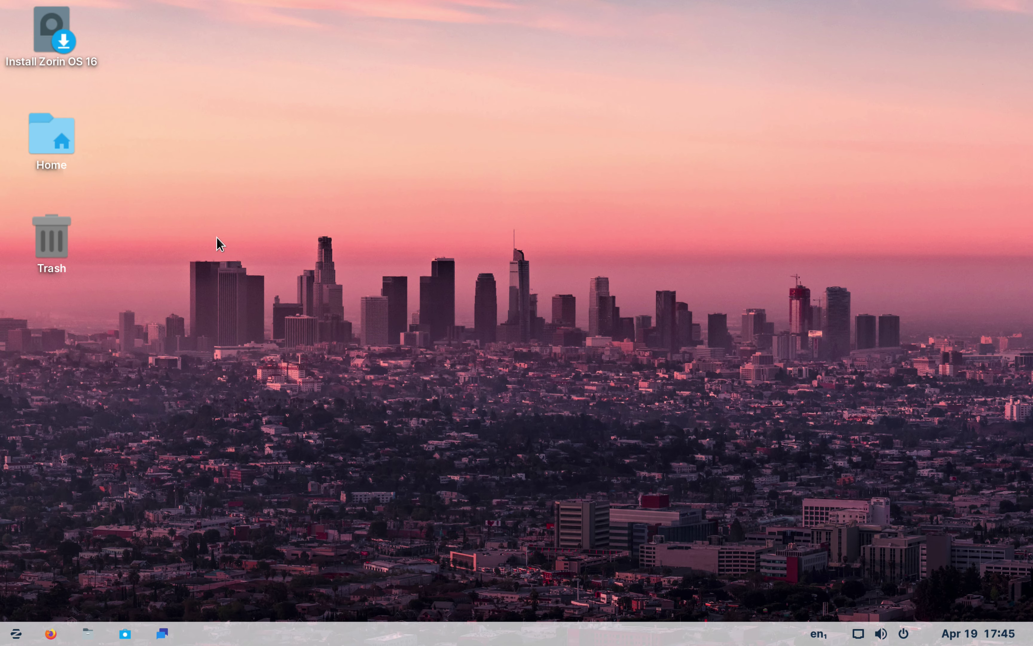
# Open the Home folder from the applications menu, and restore its window from maximized and reposition it on the desktop
pyautogui.click(5, 630)
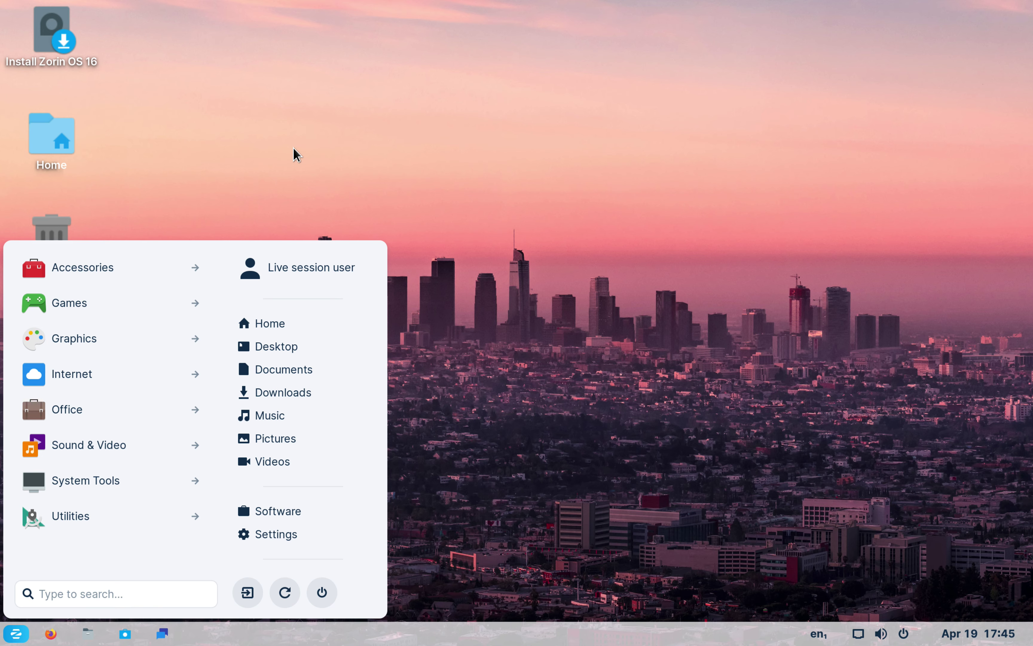
pyautogui.click(302, 321)
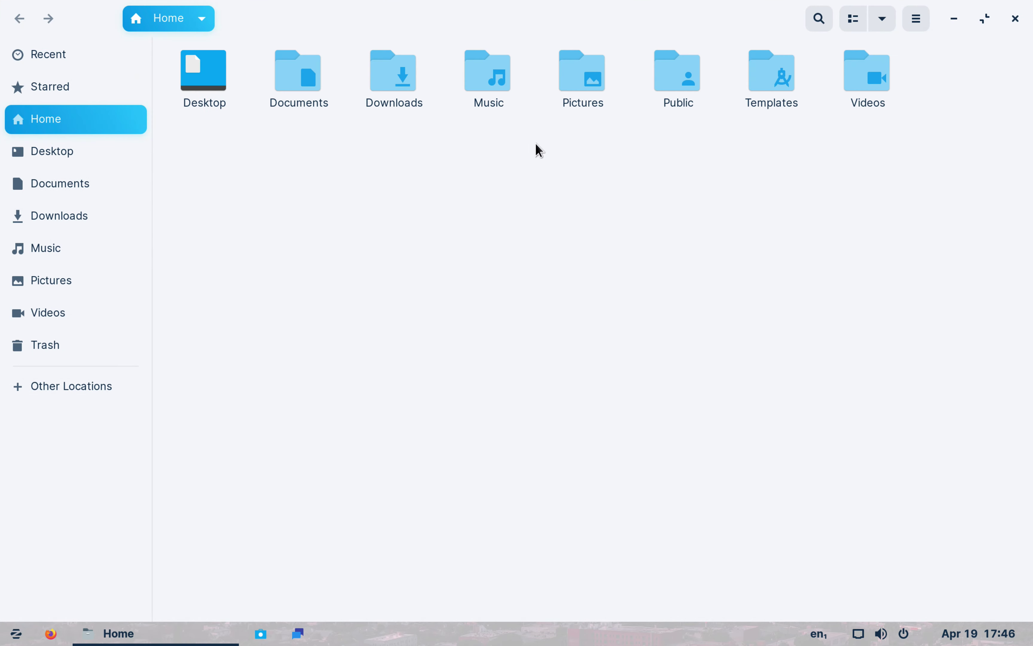
pyautogui.click(984, 17)
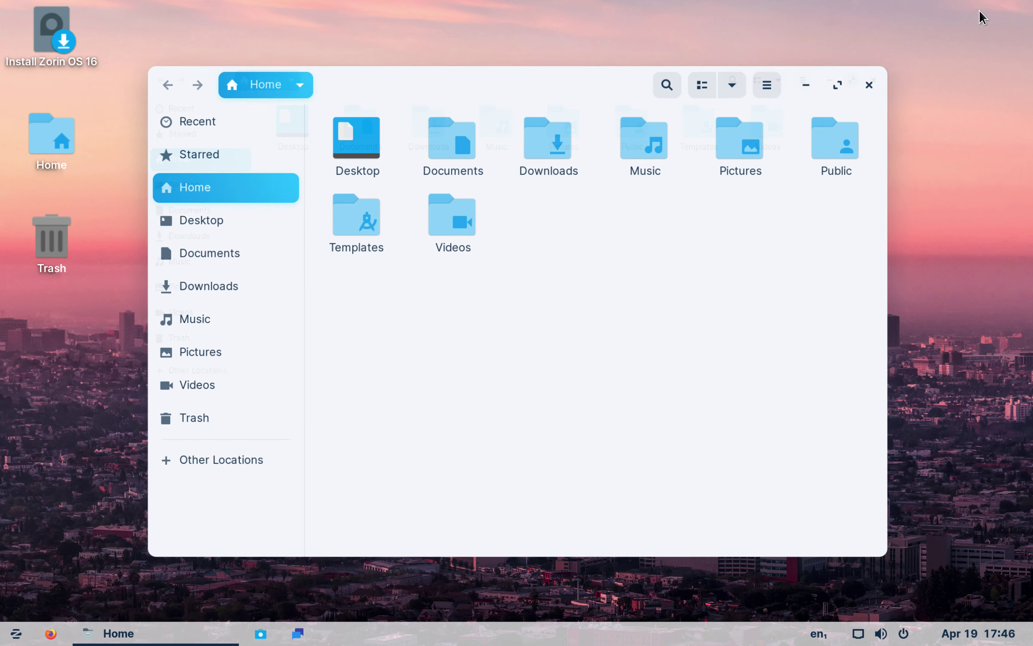
pyautogui.moveTo(485, 84); pyautogui.dragTo(450, 65)
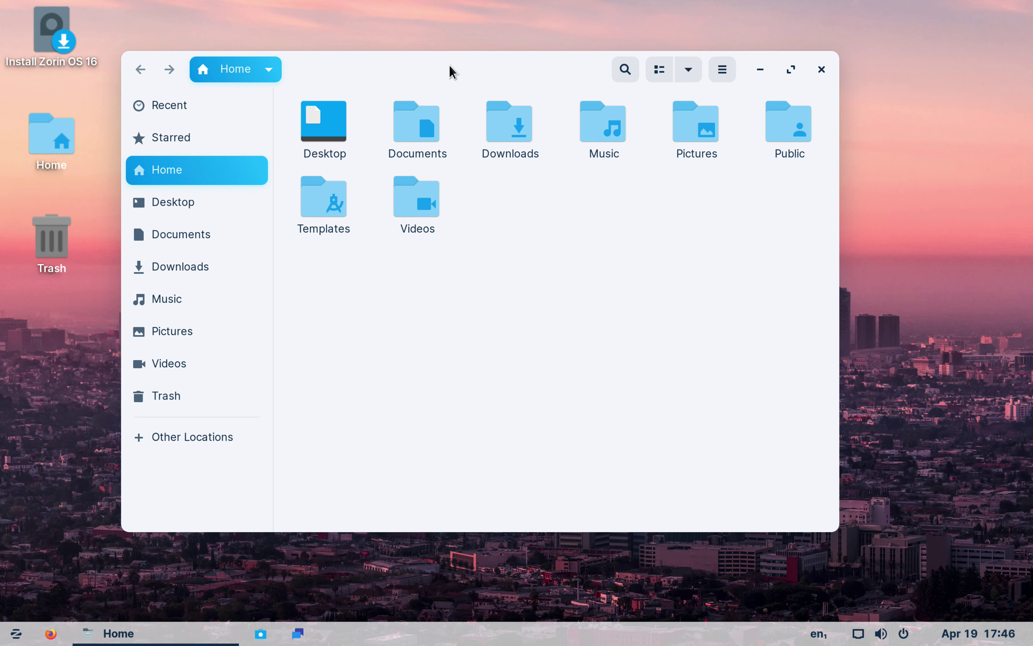
pyautogui.moveTo(452, 71); pyautogui.dragTo(461, 67)
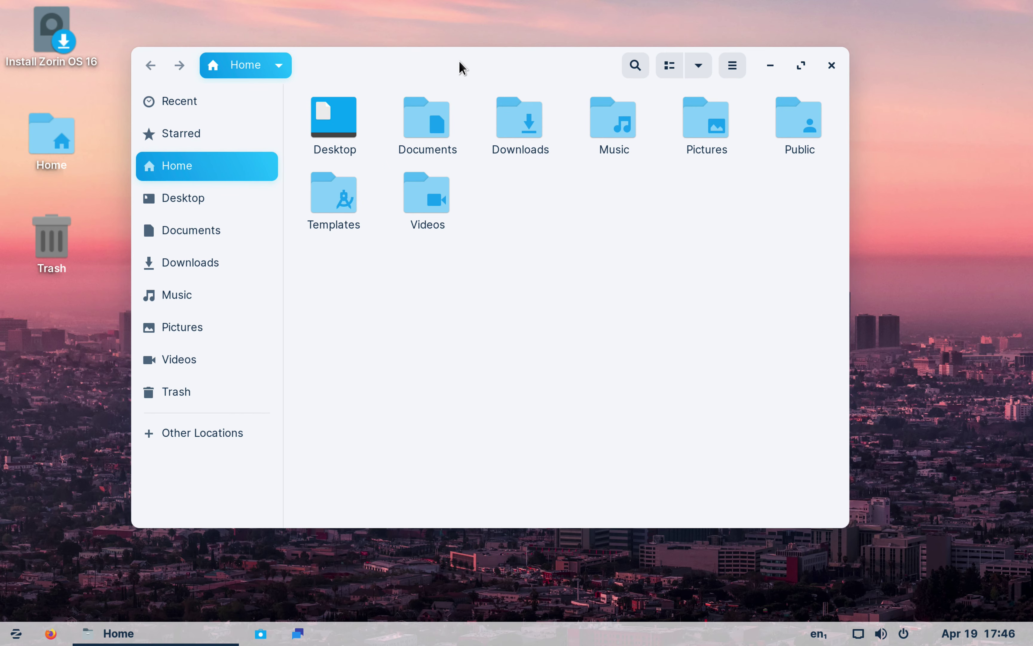
# Look over the applications menu, dismiss it, and close the Home folder window
pyautogui.click(6, 642)
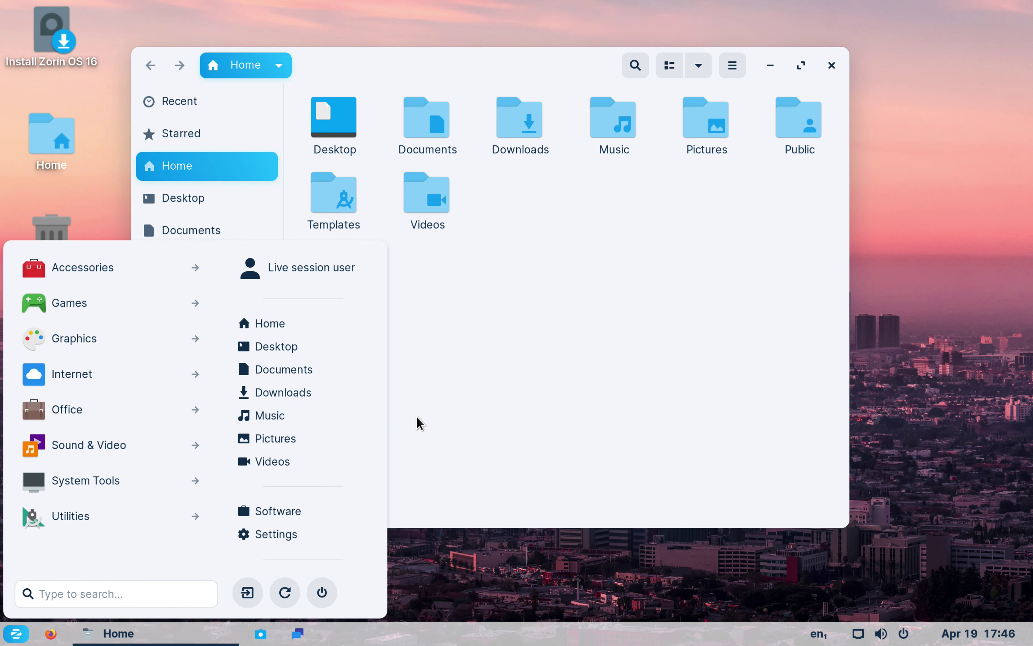
pyautogui.click(457, 412)
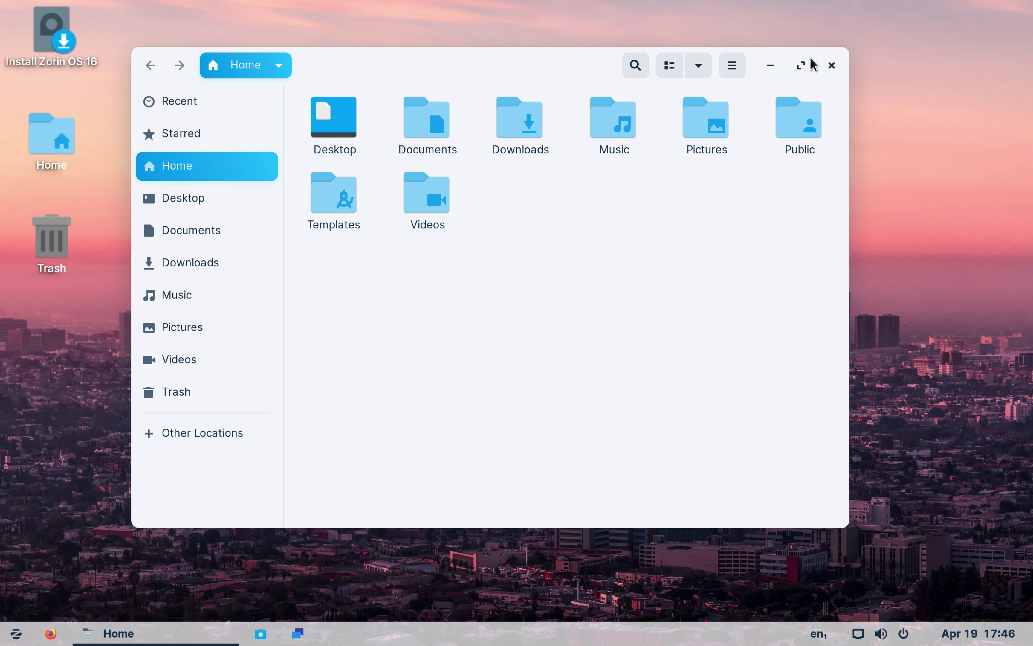
pyautogui.click(828, 65)
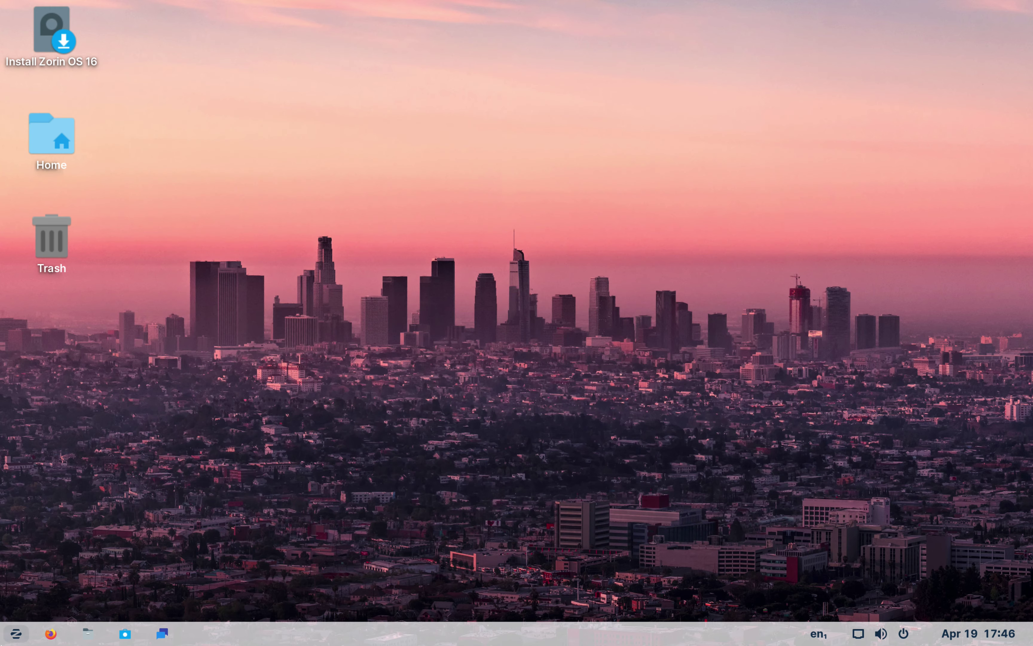
# Search the applications for "ter", open Terminal to look at it, and close it
pyautogui.click(16, 633)
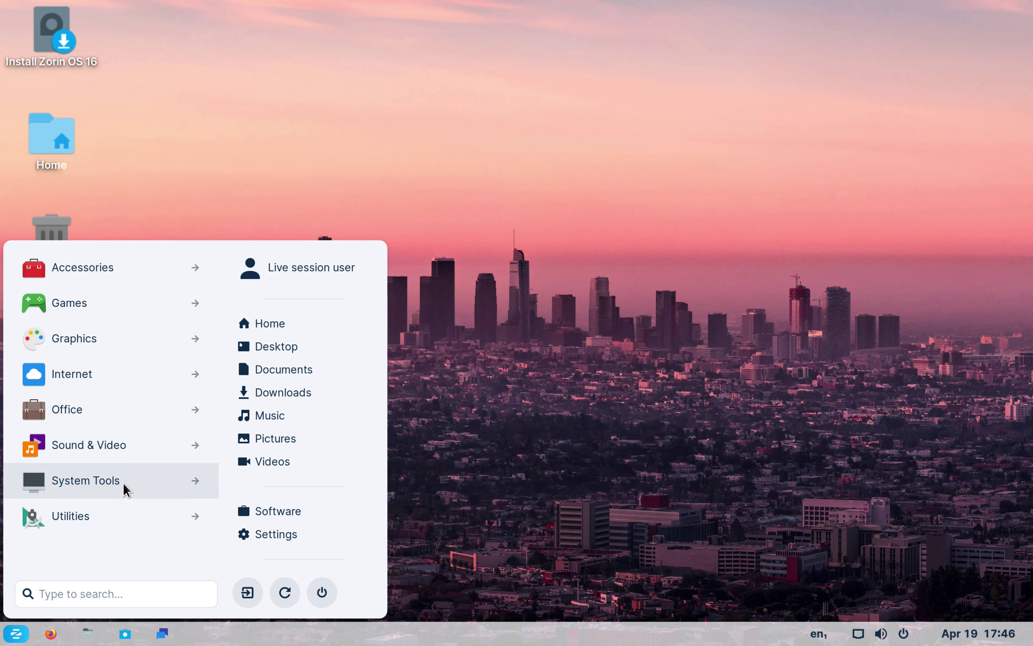
pyautogui.click(85, 583)
pyautogui.write('ter')
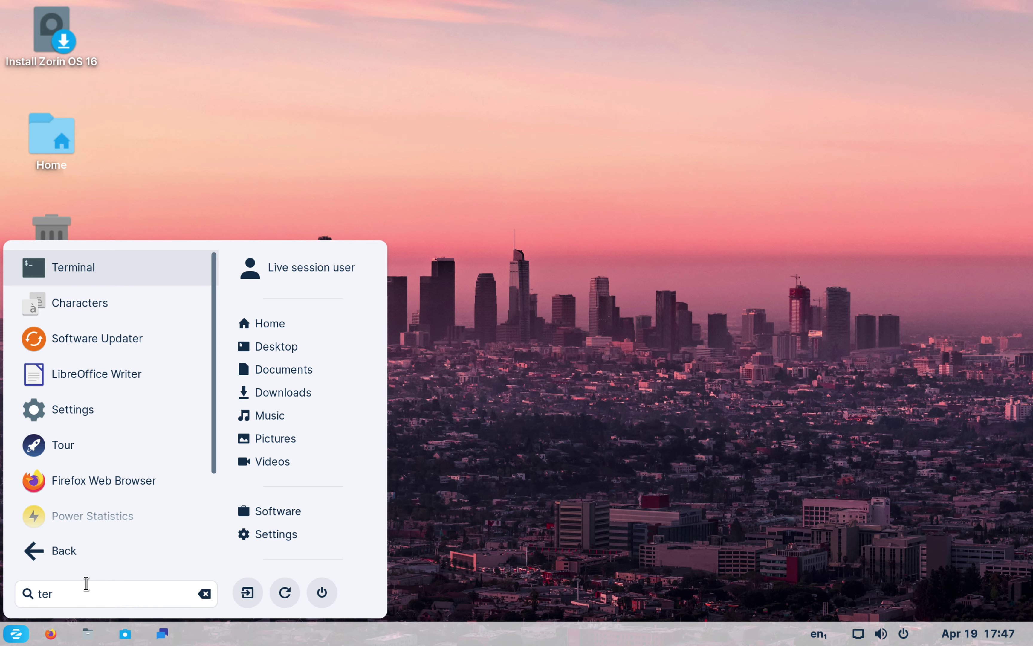
pyautogui.press('Return')
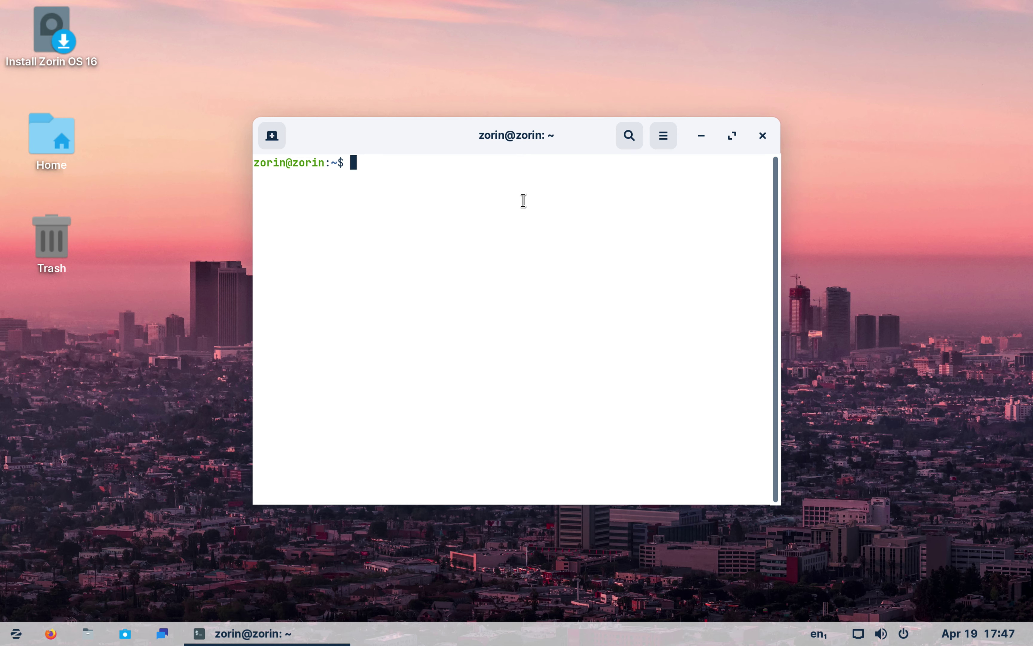
pyautogui.moveTo(378, 145); pyautogui.dragTo(418, 115)
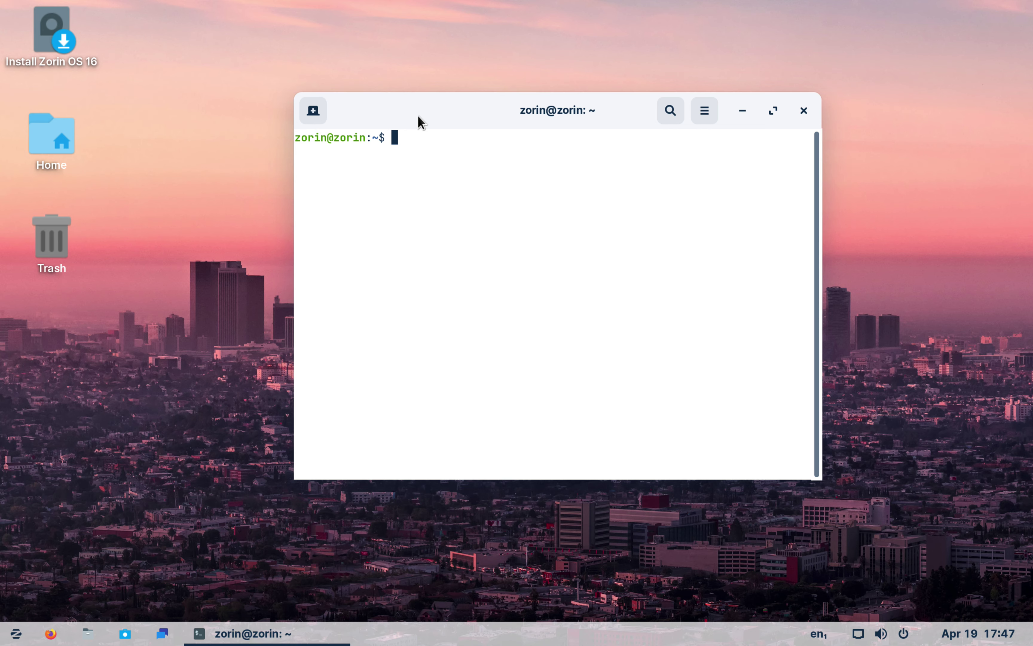
pyautogui.click(805, 110)
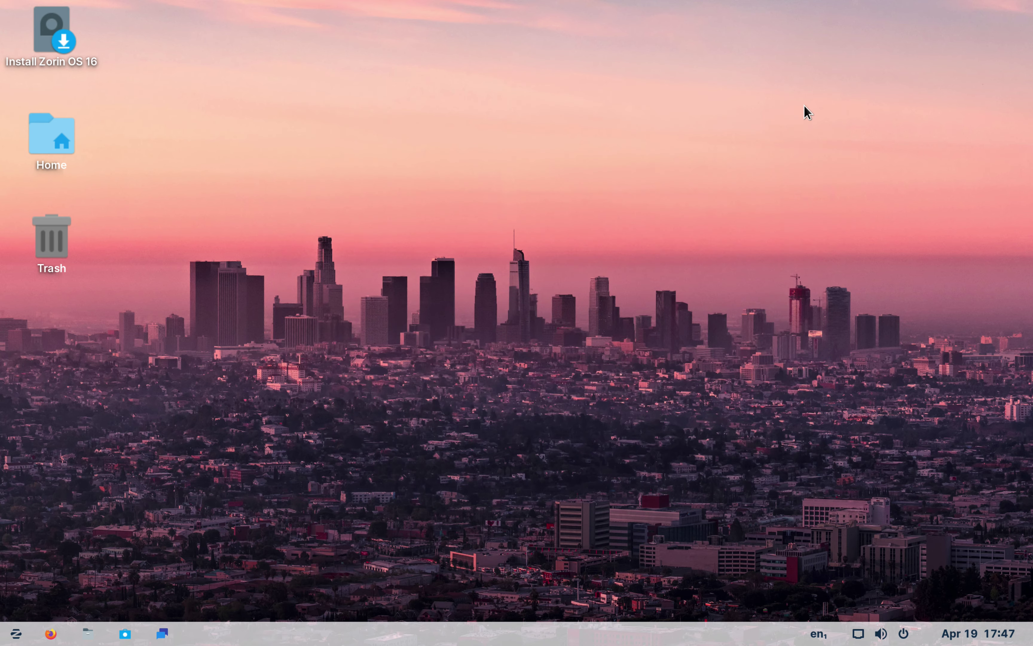
# Open Image Viewer from the Graphics applications, and close it to return to the application categories
pyautogui.click(16, 633)
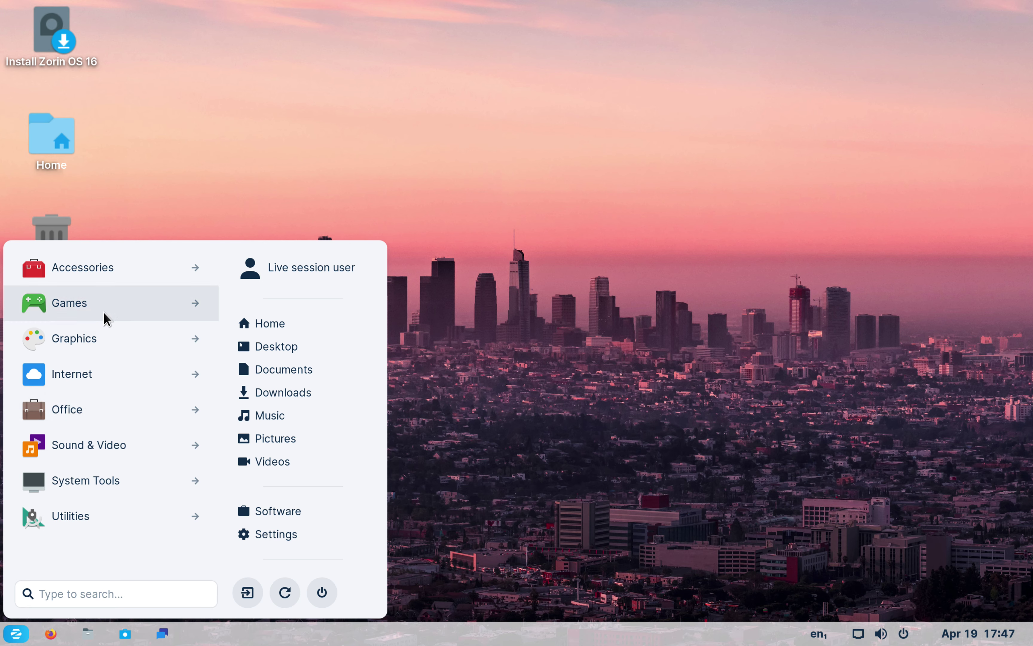
pyautogui.click(97, 342)
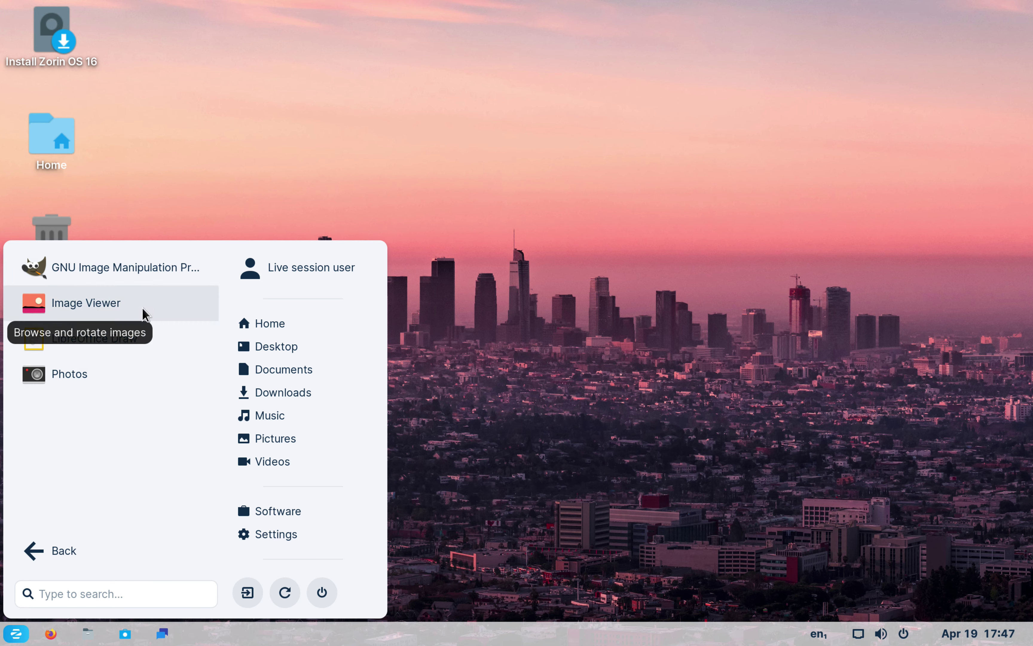
pyautogui.click(135, 303)
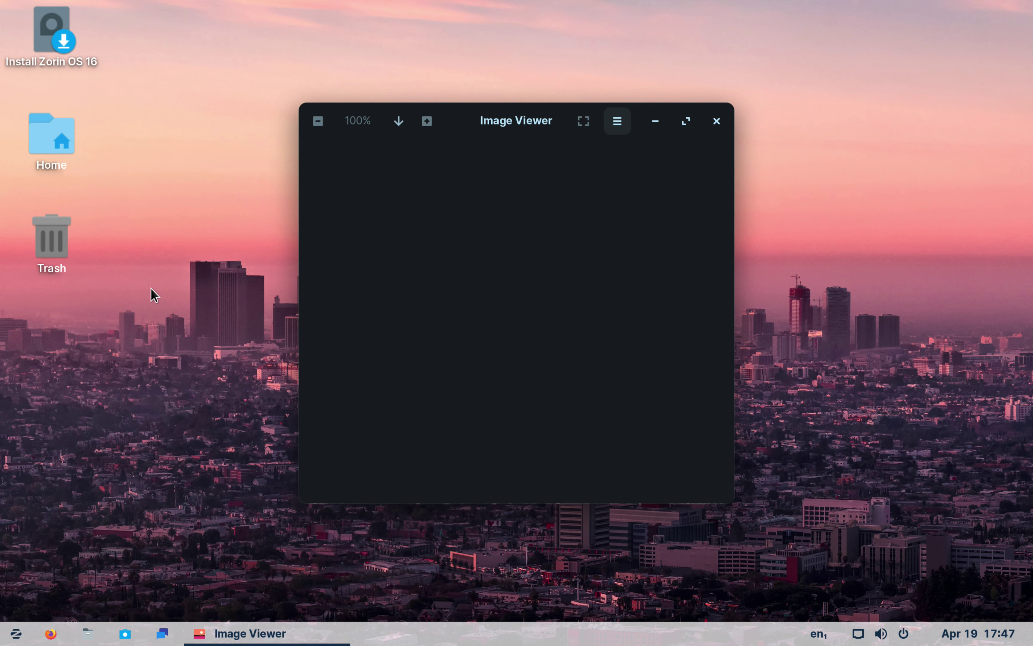
pyautogui.click(714, 122)
pyautogui.click(15, 633)
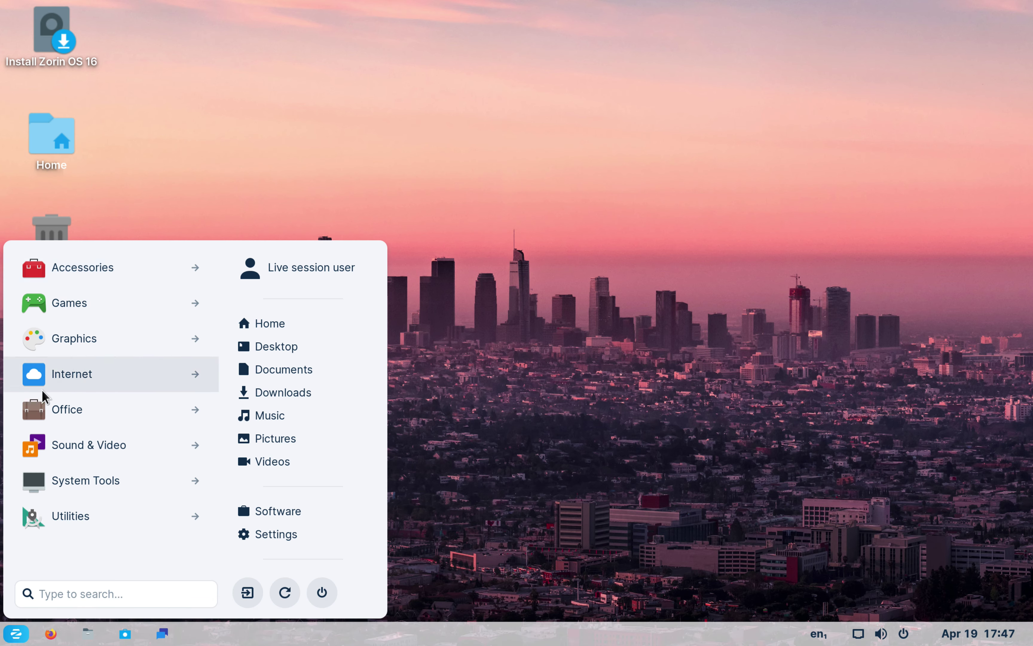
# Look through the Internet, Office, and Sound & Video application categories, and dismiss the applications menu
pyautogui.click(64, 372)
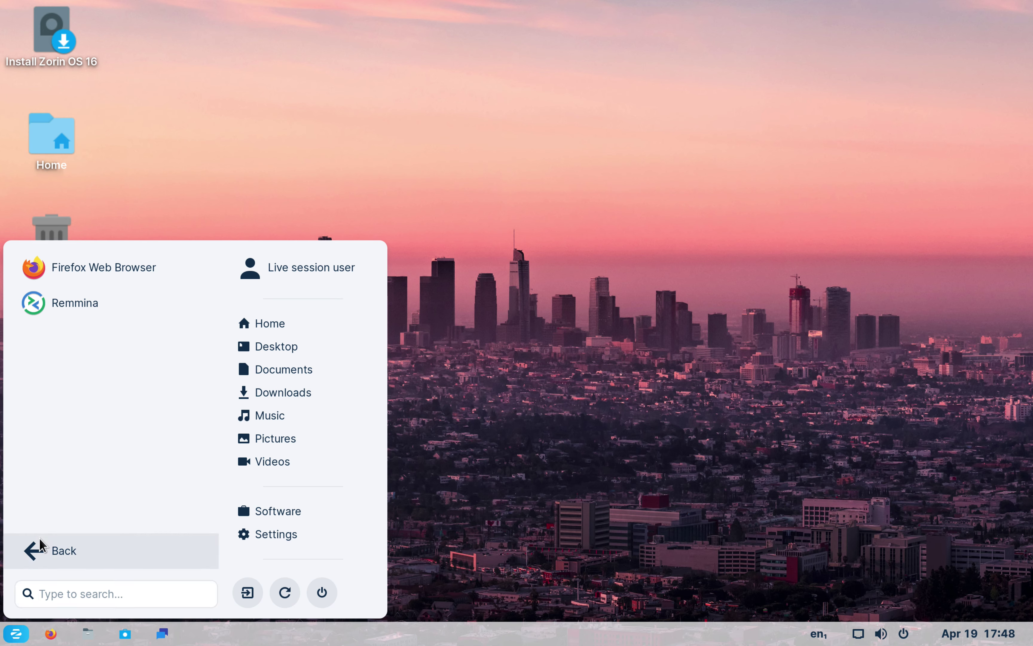
pyautogui.click(39, 537)
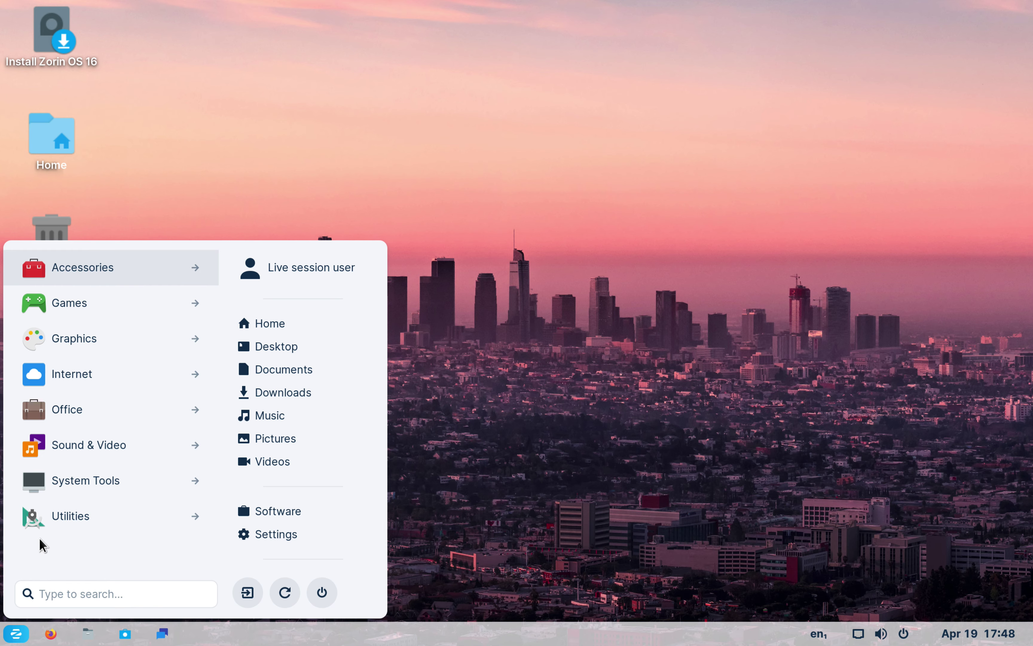
pyautogui.click(112, 414)
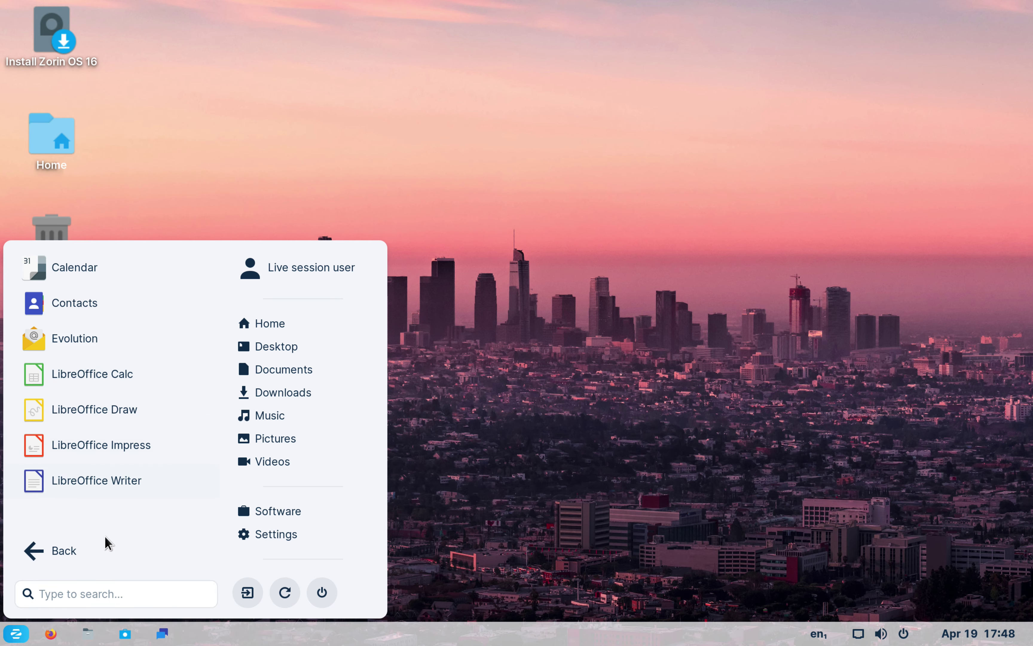
pyautogui.click(38, 560)
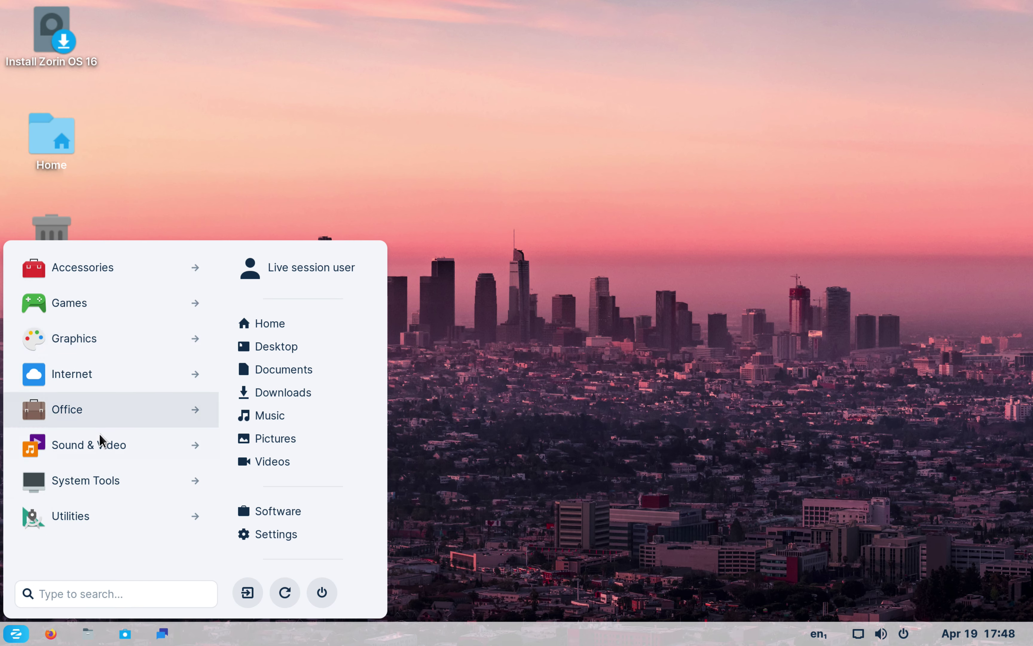
pyautogui.click(99, 445)
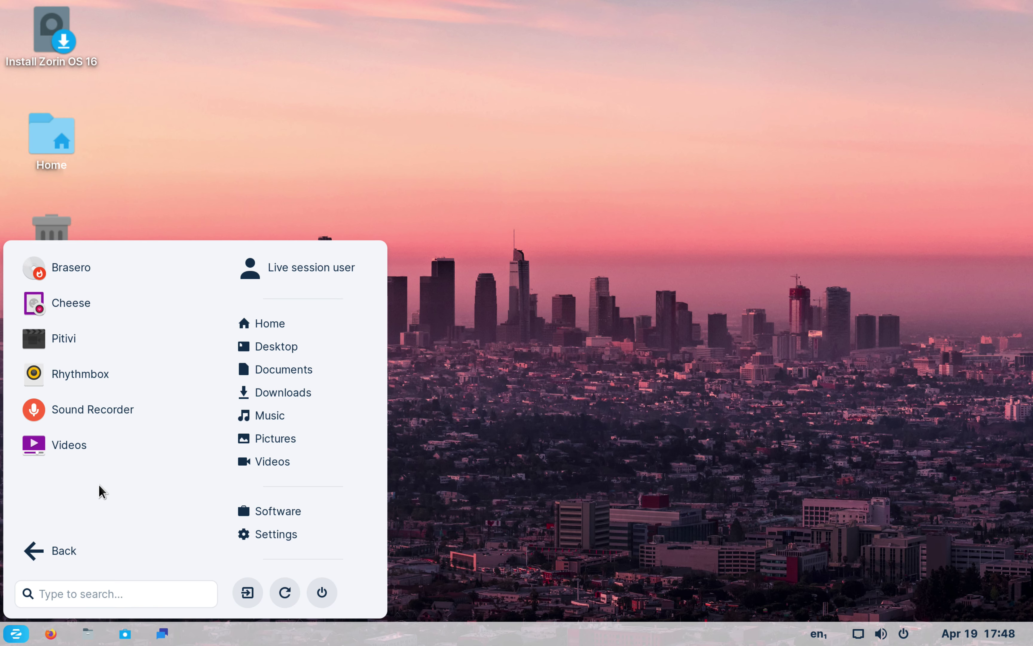
pyautogui.click(23, 551)
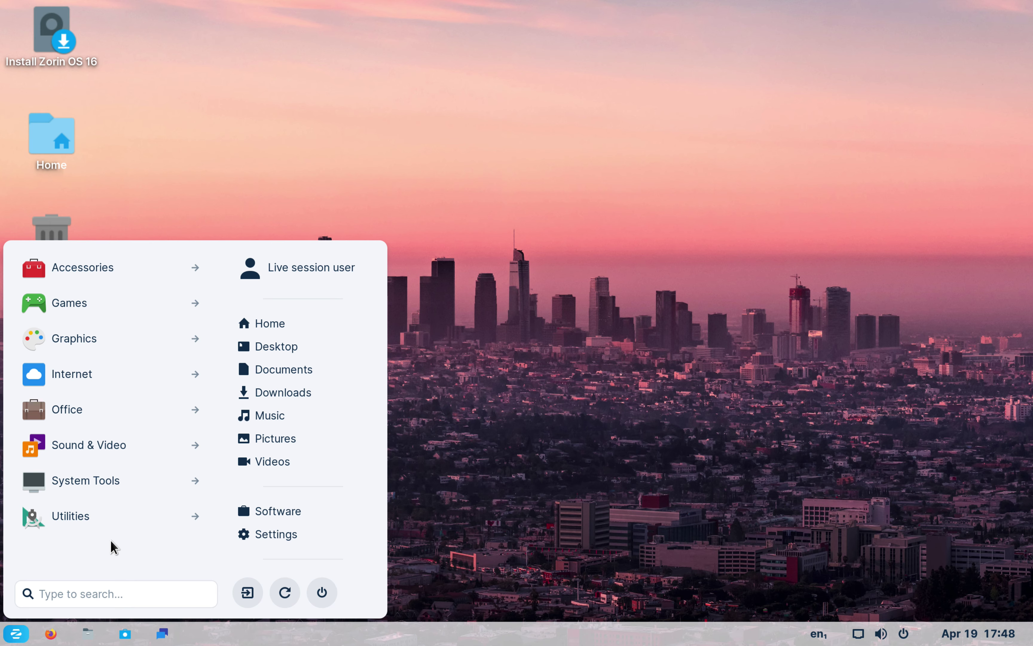
pyautogui.click(518, 507)
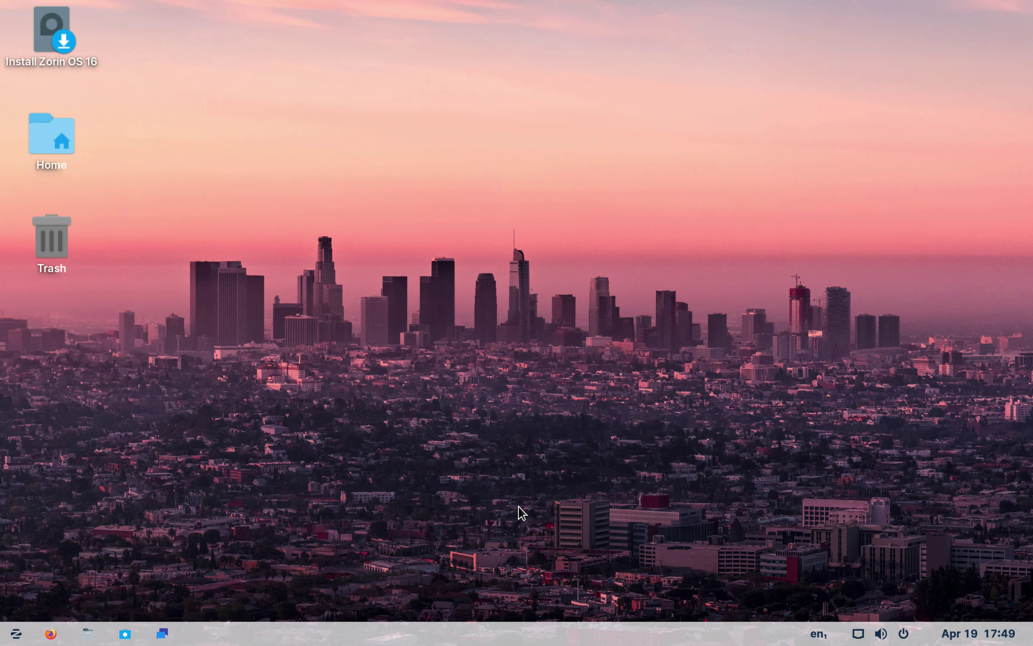
# Launch the Zorin OS 16 installer from the desktop, choose Français as its language, and continue to the keyboard layout page
pyautogui.click(53, 21)
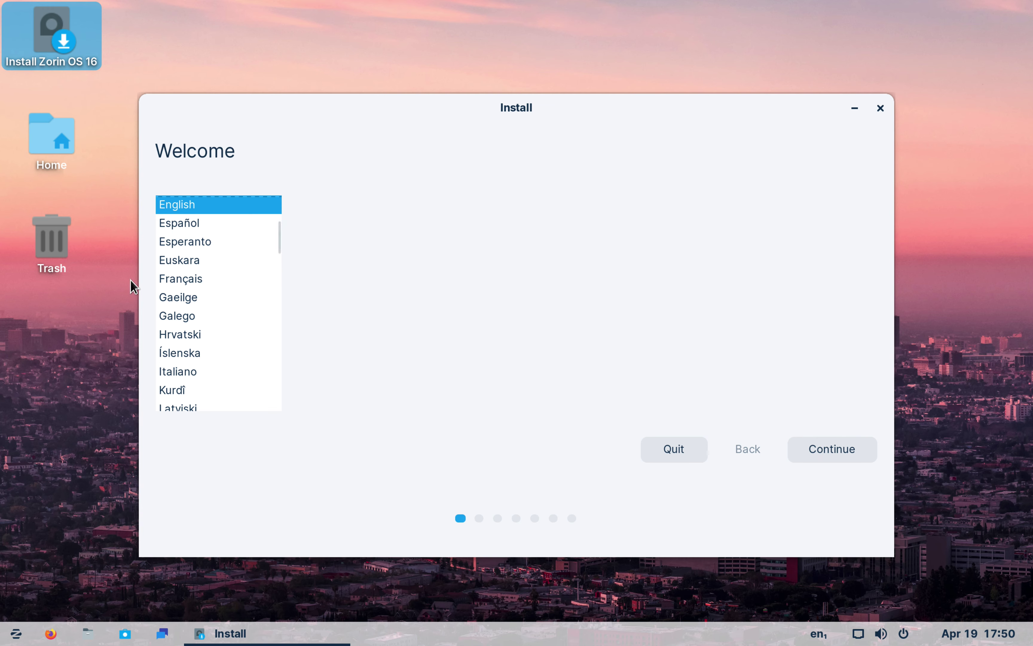
pyautogui.click(184, 276)
pyautogui.click(818, 441)
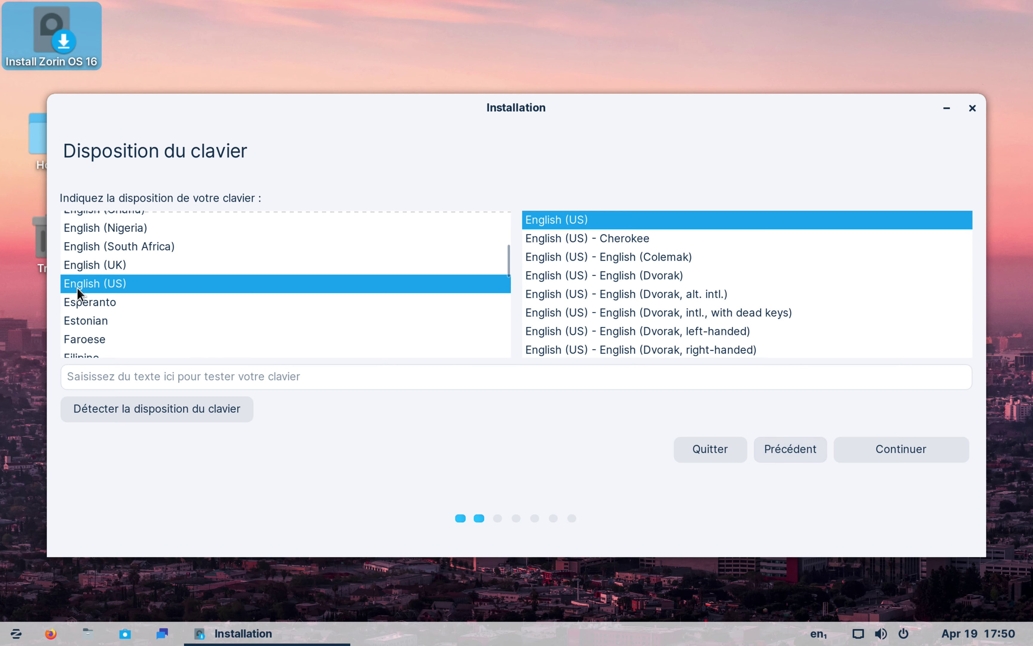
# Select French as the keyboard layout in the installer
pyautogui.click(82, 298)
pyautogui.press('f')
pyautogui.press('Down')
pyautogui.press('Down')
pyautogui.press('Down')
pyautogui.press('Down')
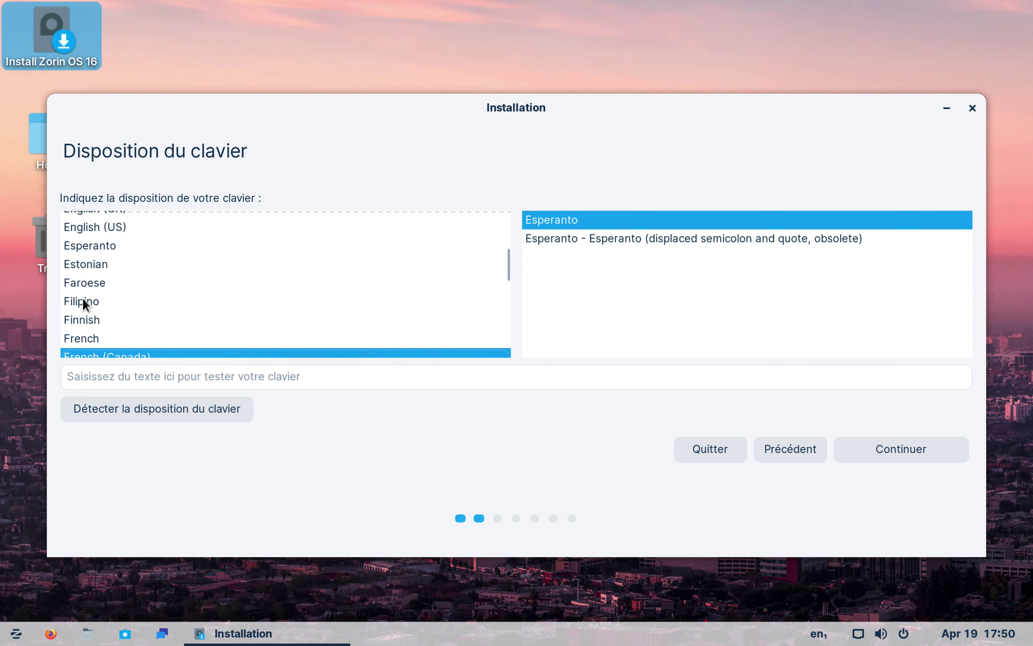
pyautogui.press('Up')
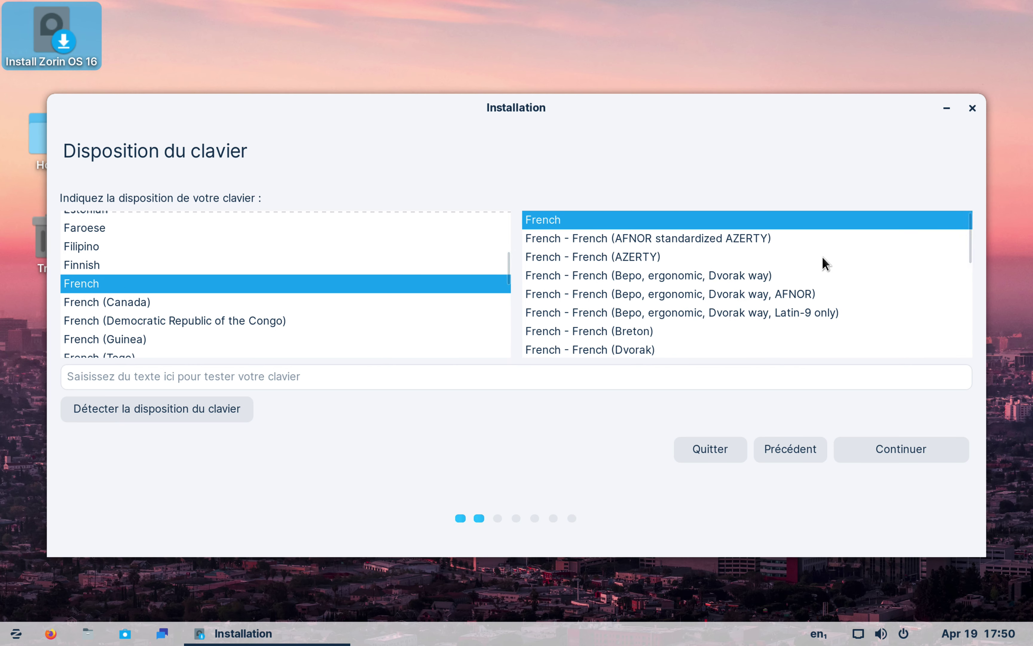
# Try the French (Macintosh) keyboard variant, and choose French - French (AZERTY) instead
pyautogui.scroll(-1, 740, 295)
pyautogui.scroll(-5, 740, 294)
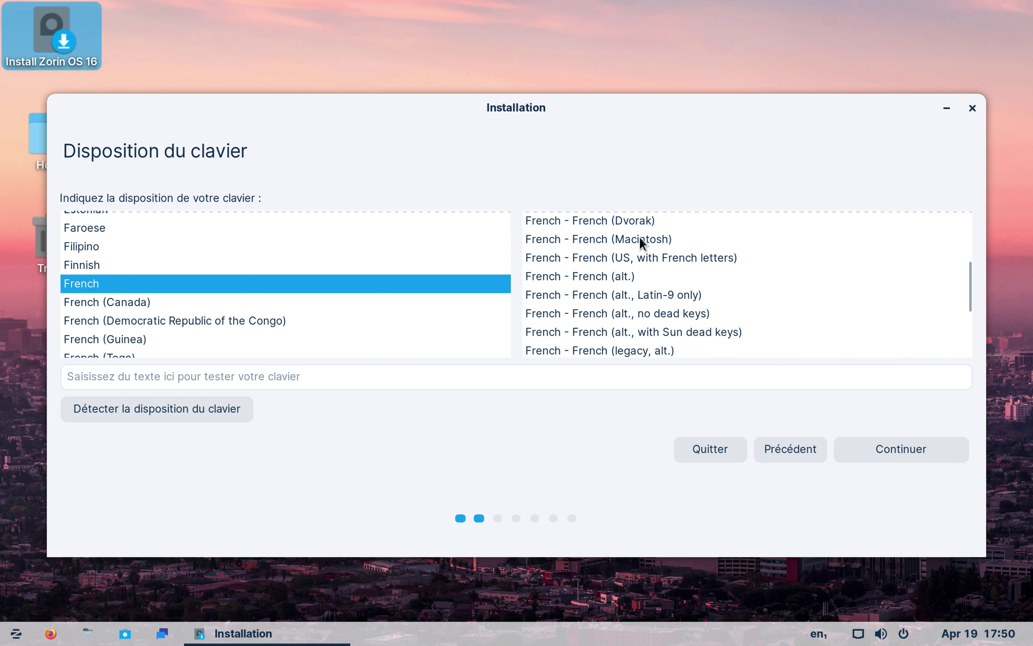
pyautogui.click(639, 239)
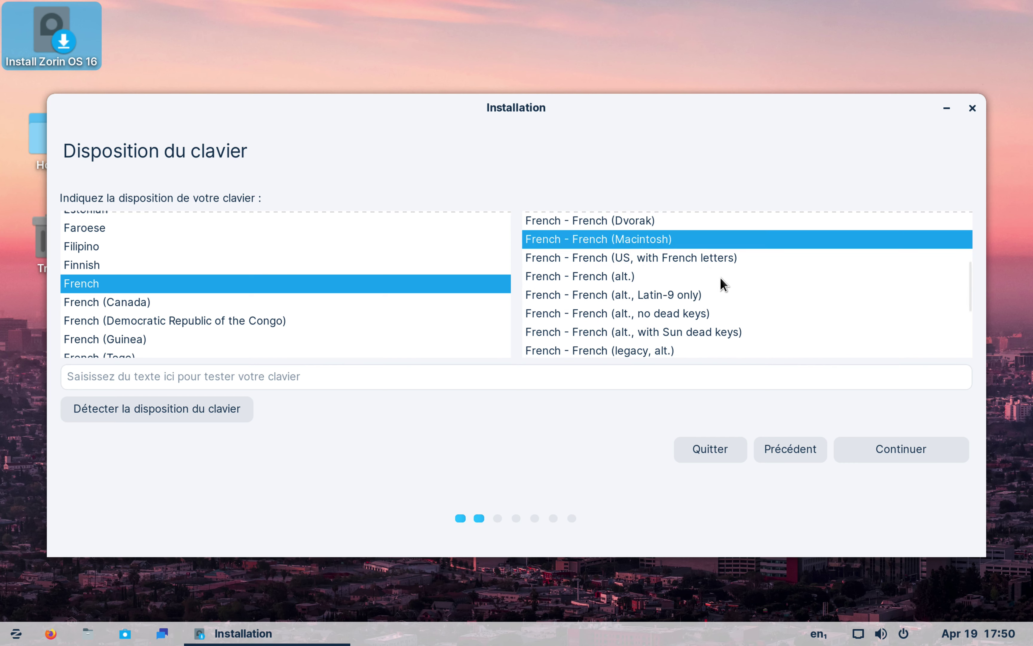
pyautogui.scroll(6, 681, 301)
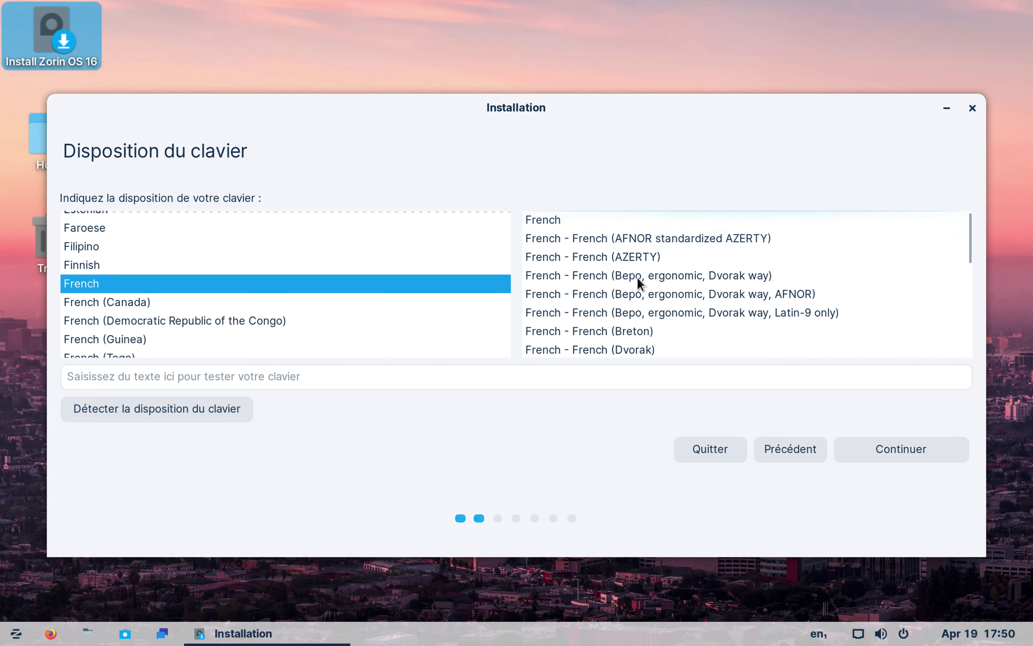
pyautogui.click(613, 248)
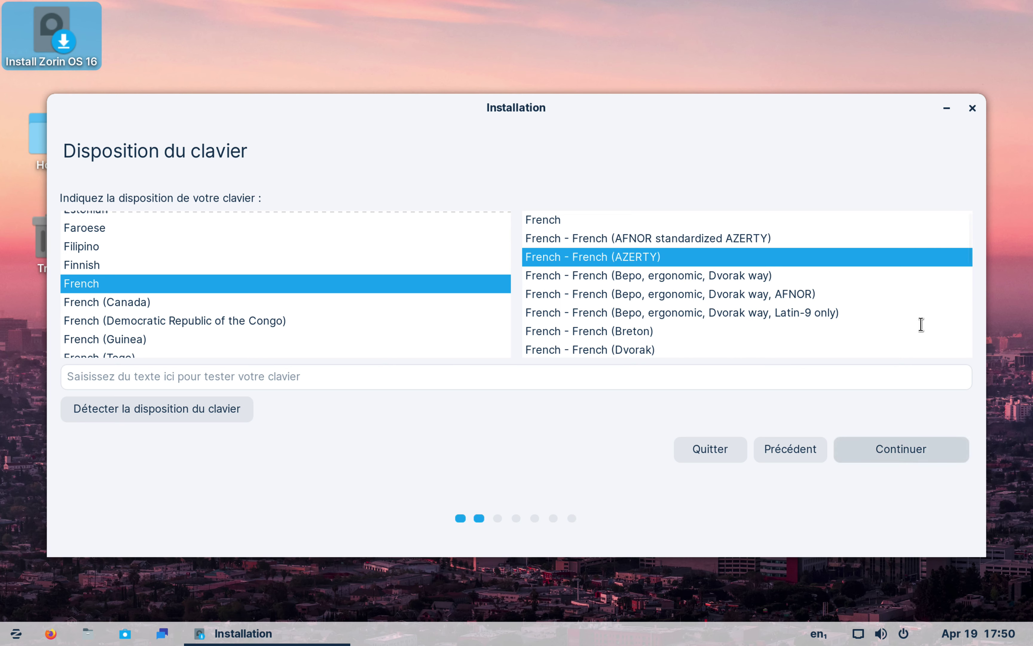
# Quit the installation without continuing, close the installer's crash report, and deselect the installer icon on the desktop
pyautogui.click(972, 108)
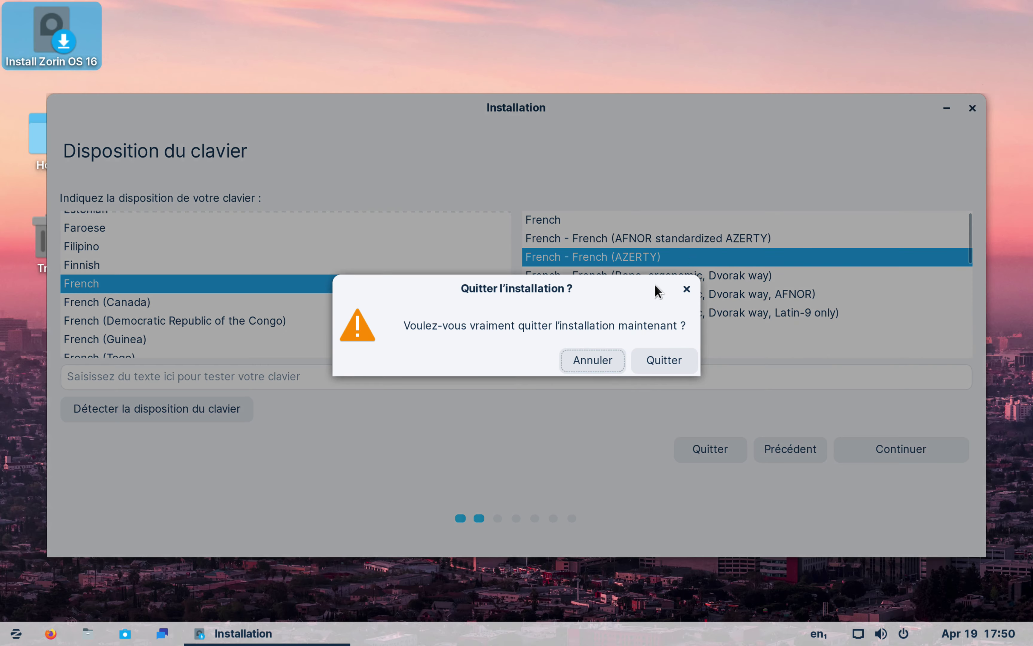
pyautogui.click(664, 360)
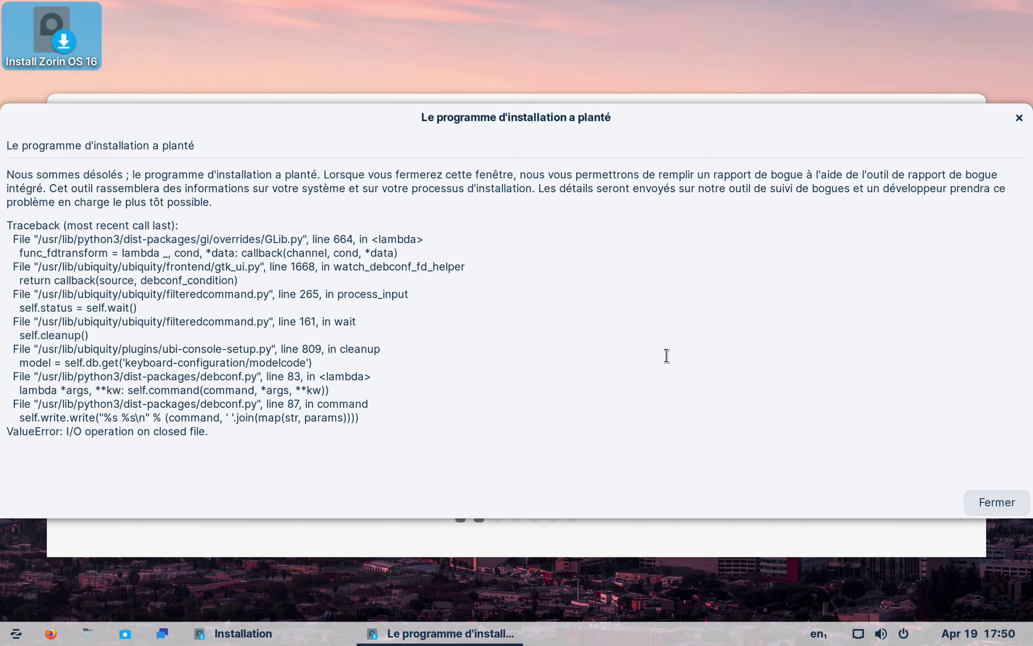
pyautogui.click(999, 500)
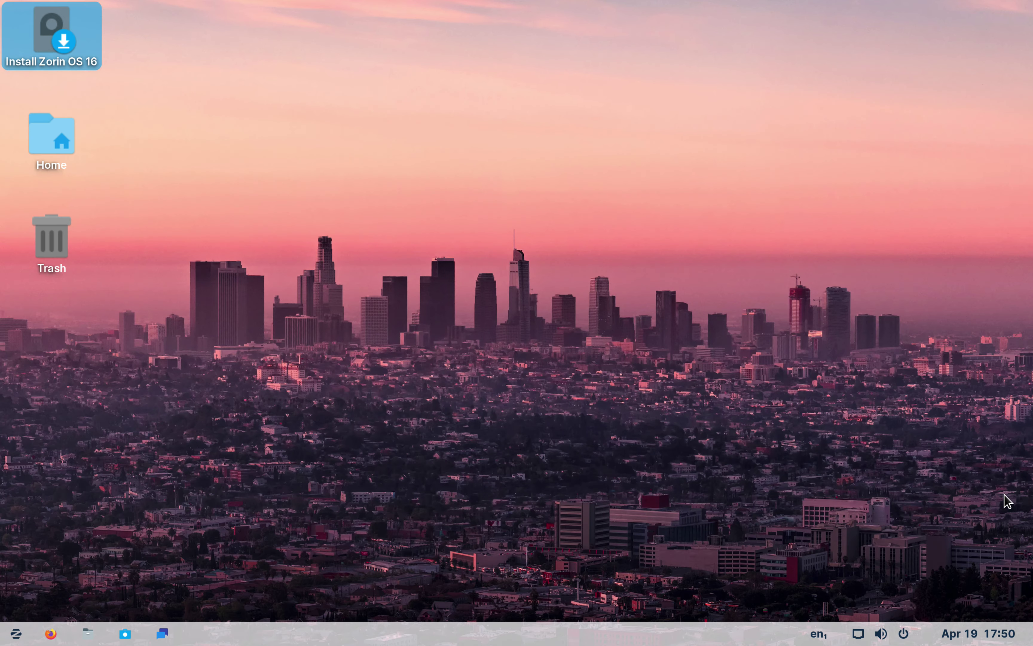
pyautogui.click(839, 375)
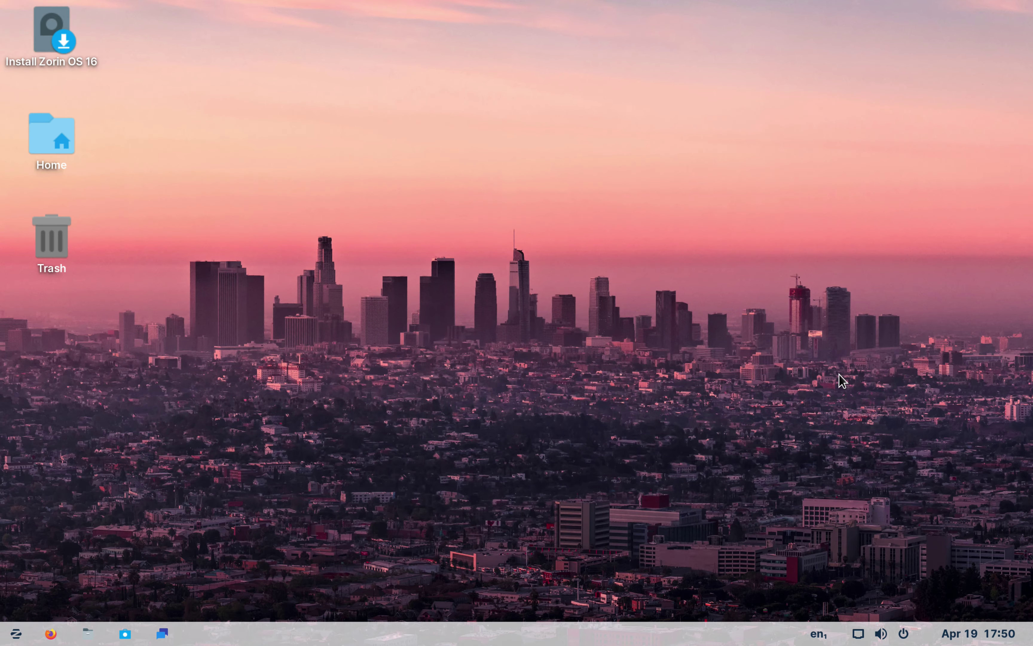
# Switch from the virtual machine to Safari on the macOS host and quit Safari
pyautogui.hotkey('ctrl', 'Left')
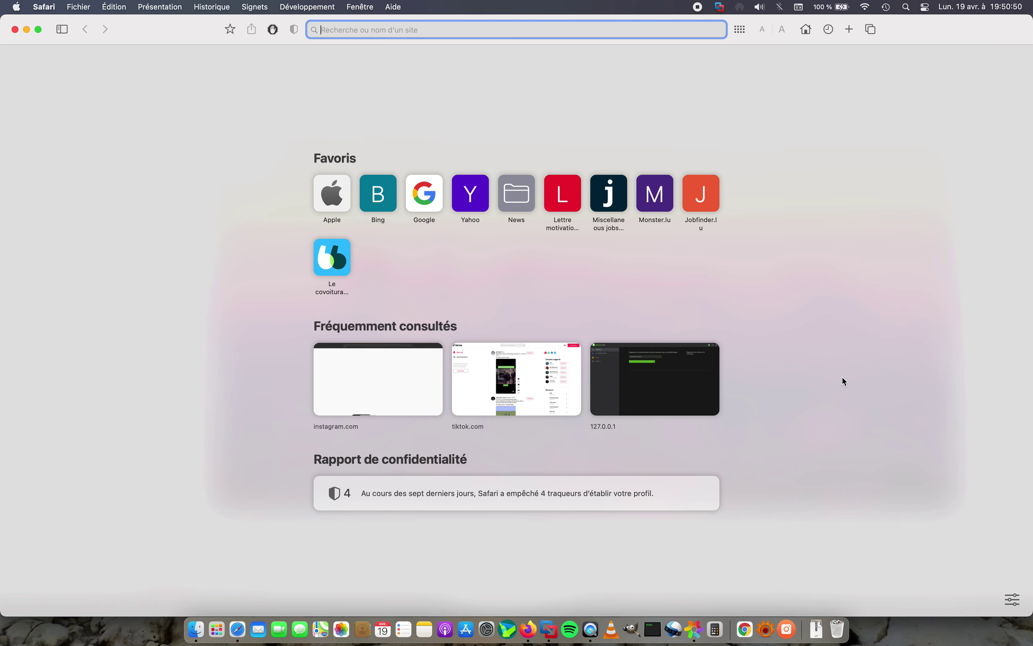
pyautogui.press('super+q')
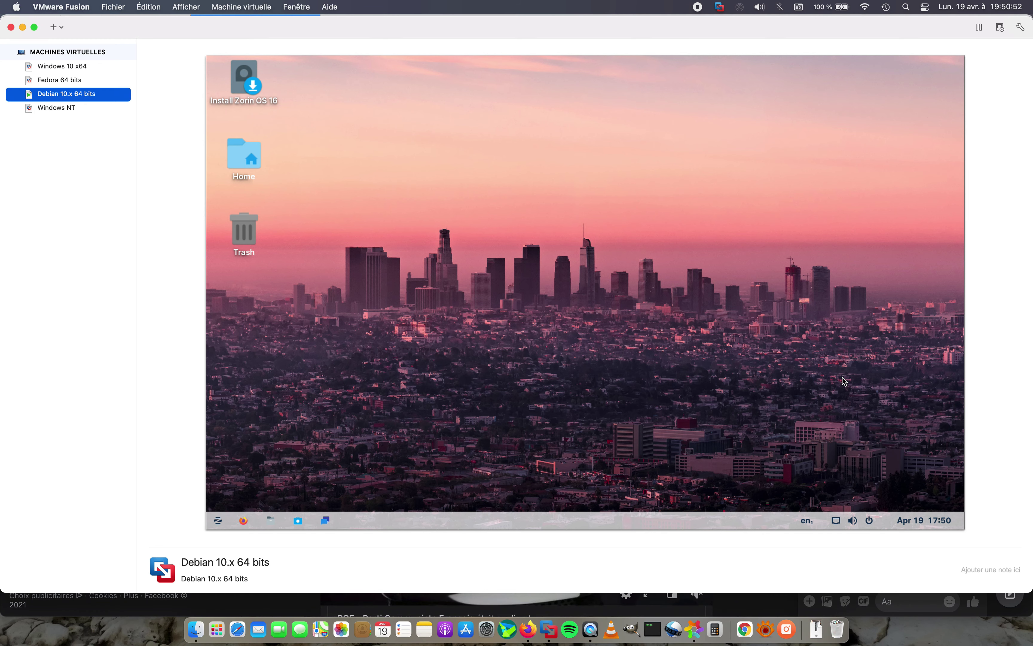